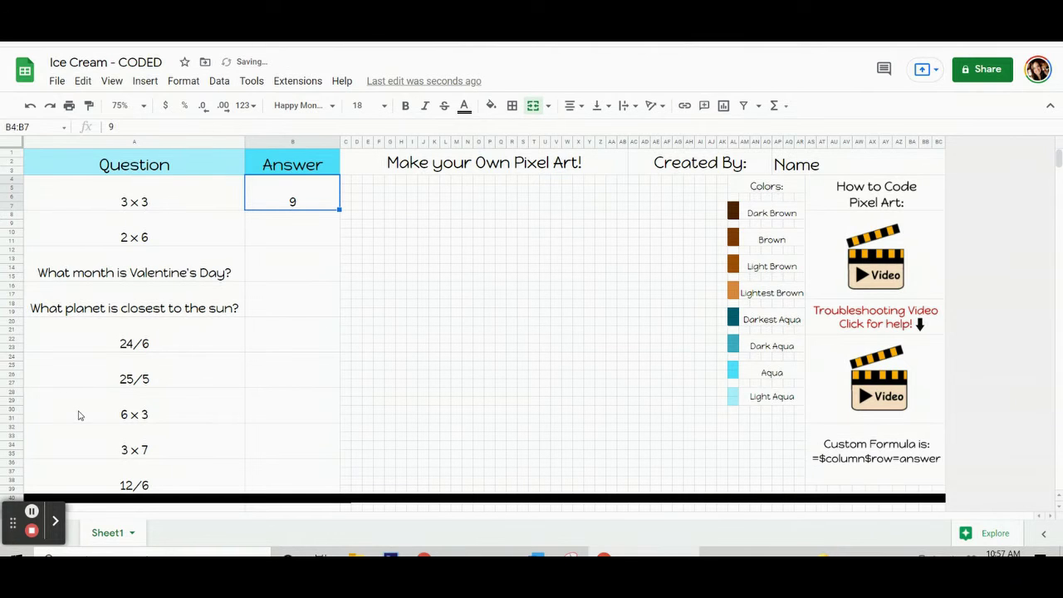
Enter 12 as the answer to 2 x 6 in the Answer column.
key(Return)
key(Down)
text(12)
key(Return)
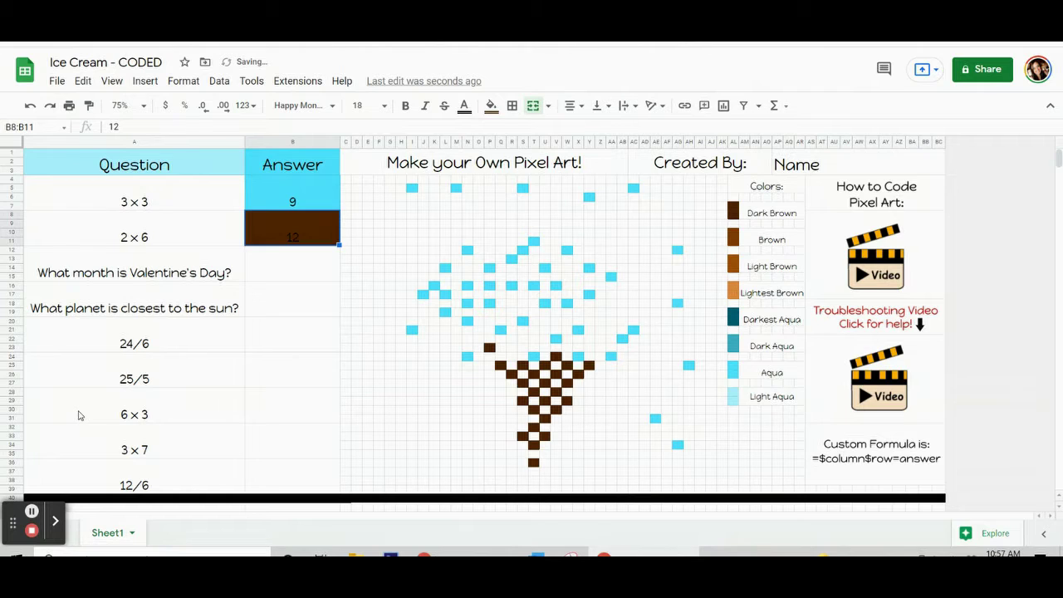
Answer the Valentine's Day question with February and the closest planet question with Mercury.
key(Down)
text(February)
key(Return)
key(Down)
text(Mercury)
key(Return)
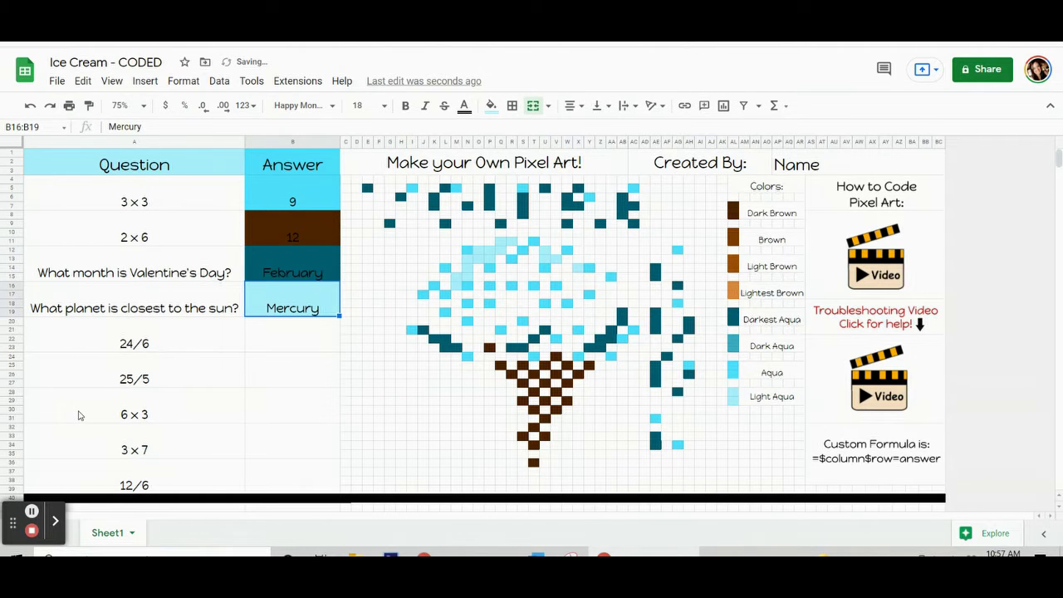
Enter 4 as the answer to 24/6 and 5 as the answer to 25/5.
key(Down)
text(4)
key(Return)
key(Down)
text(5)
key(Return)
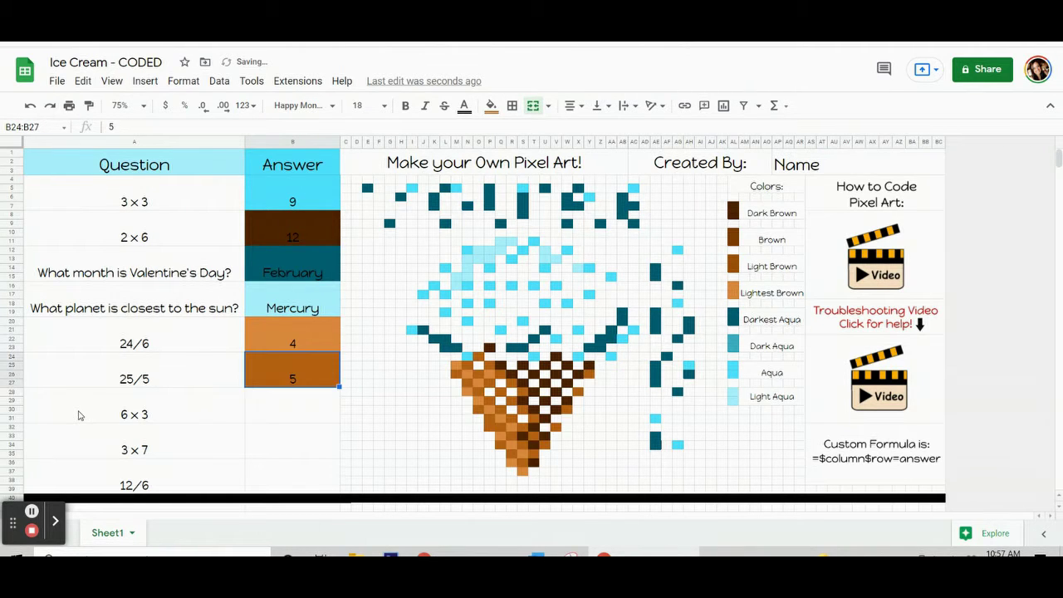
Enter the last three answers: 18 for 6 x 3, 21 for 3 x 7 and 2 for 12/6.
key(Down)
text(18)
key(Return)
key(Down)
text(21)
key(Return)
key(Down)
text(2)
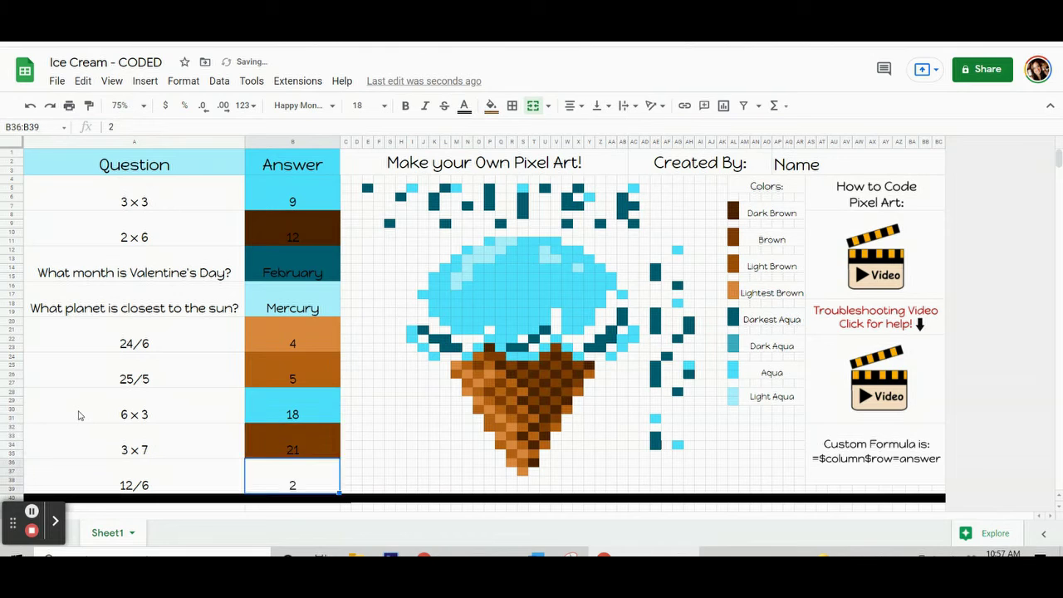
key(Return)
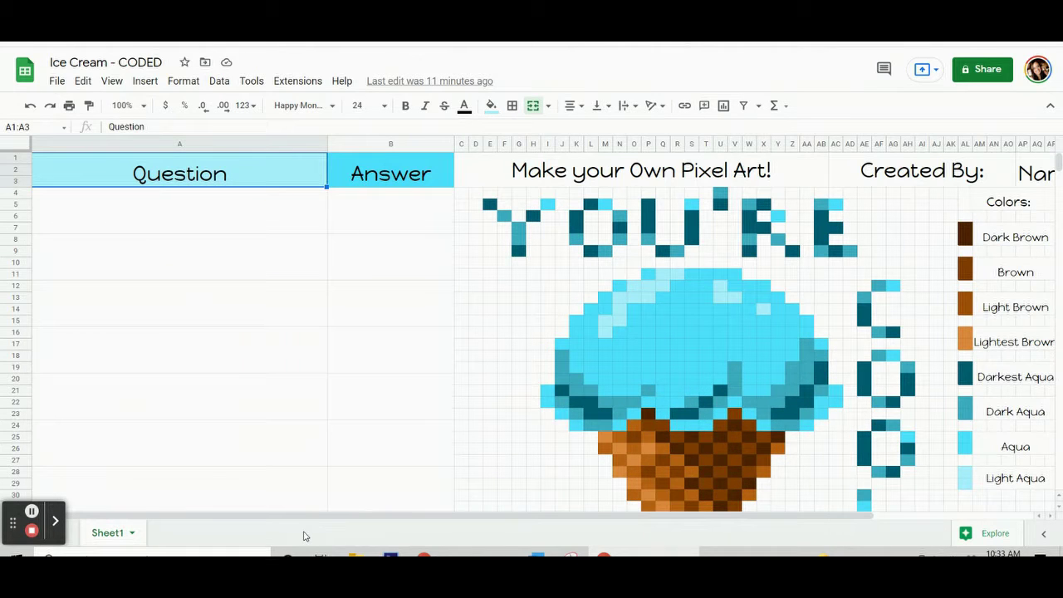
Enter the question 3 x 3 in the first row under Question, with 9 as its answer.
click(143, 106)
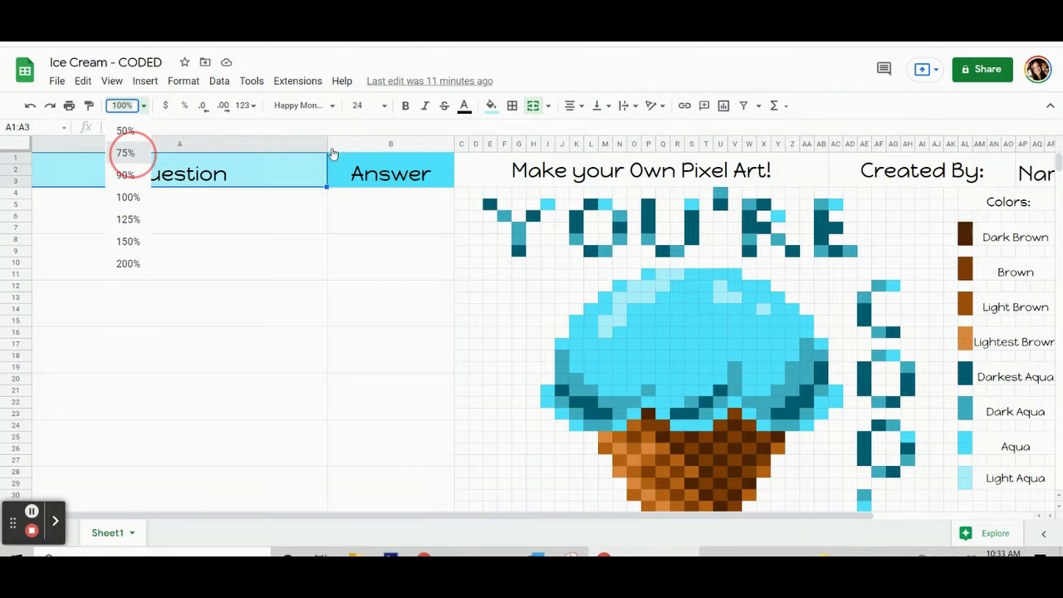
click(126, 153)
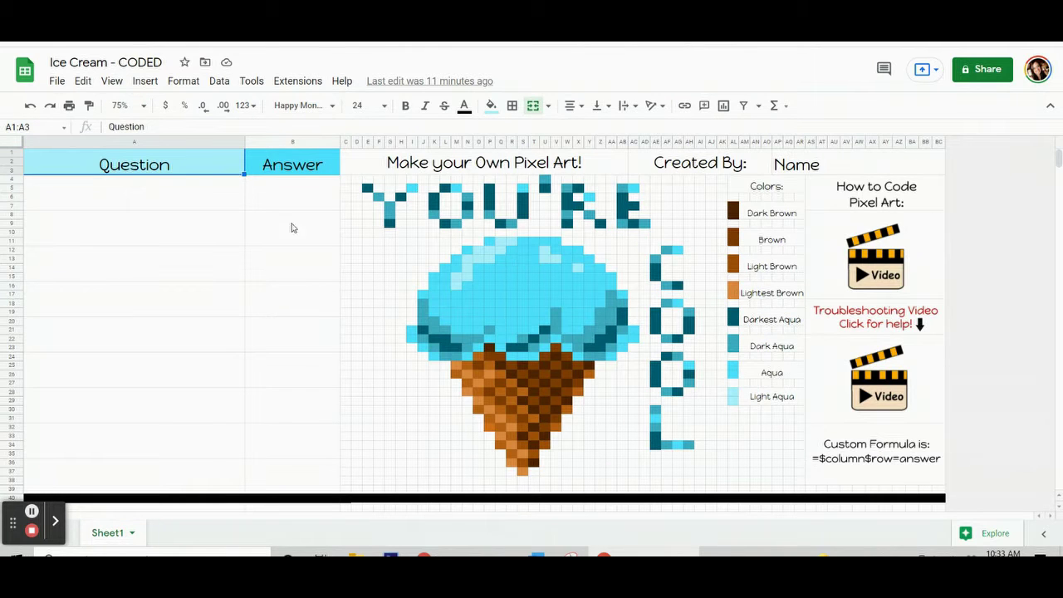
click(223, 206)
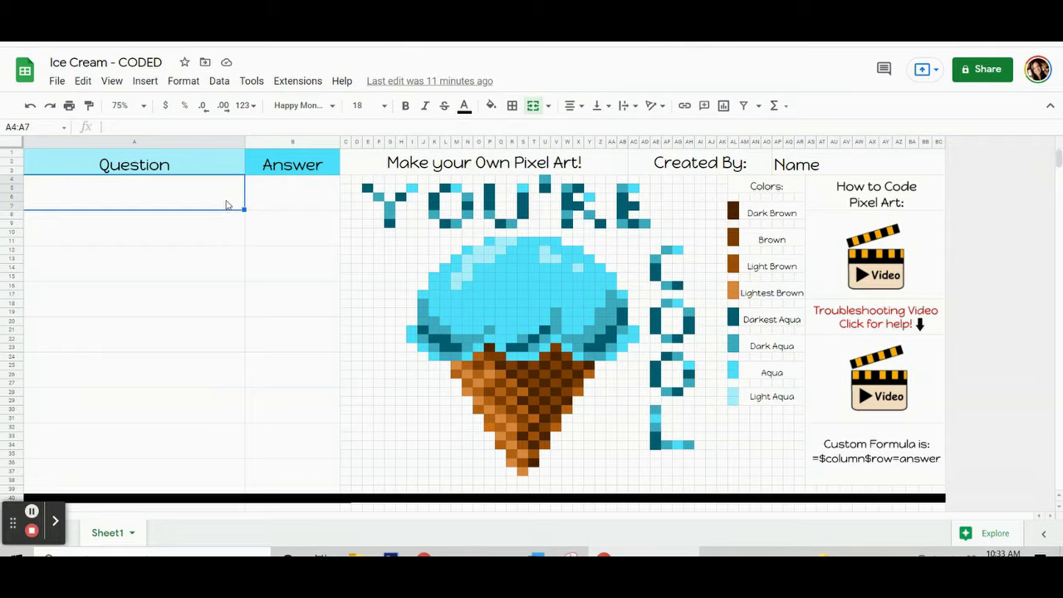
text(3 x 3)
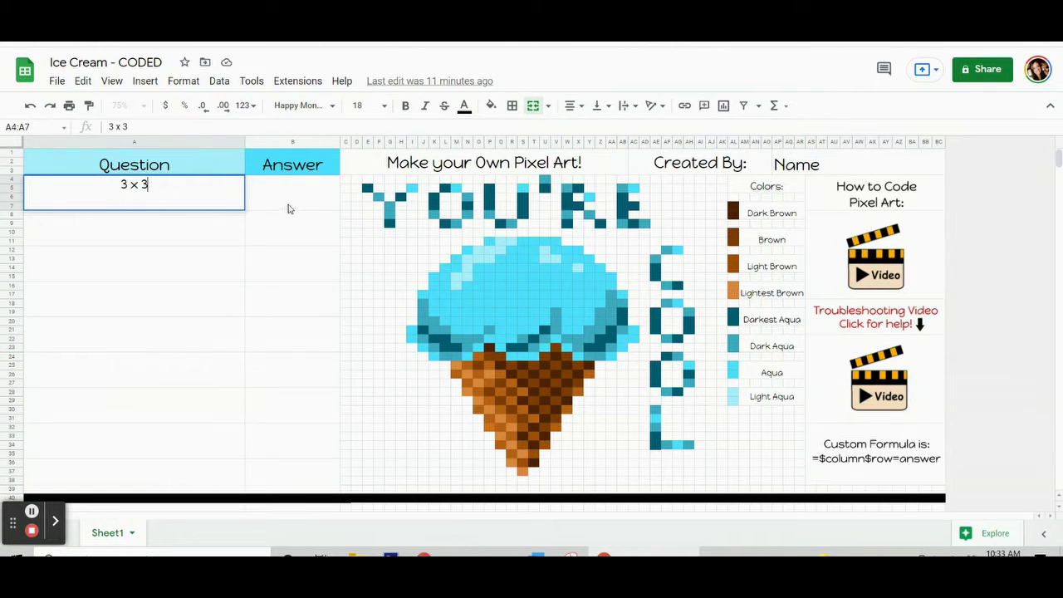
key(Tab)
text(9)
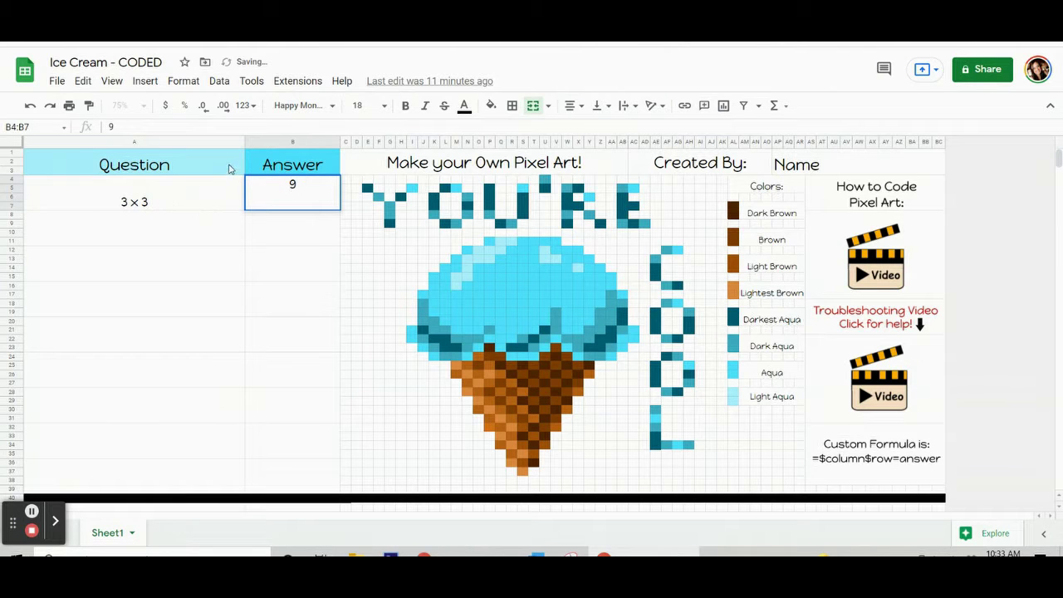
Try a wider Question column and undo the last entry in the Answer column.
drag(245, 142, 273, 152)
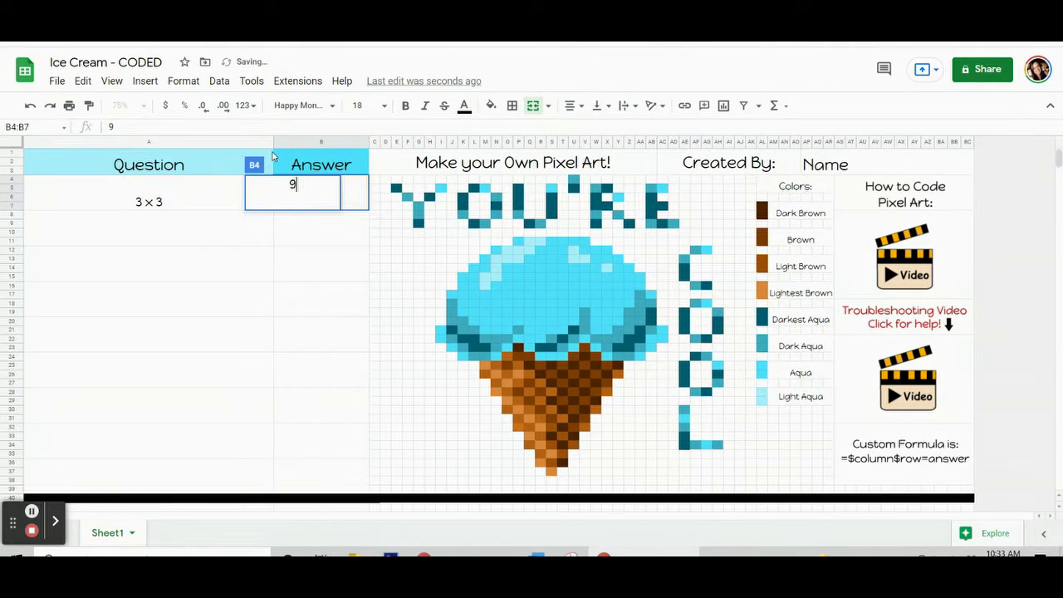
click(201, 230)
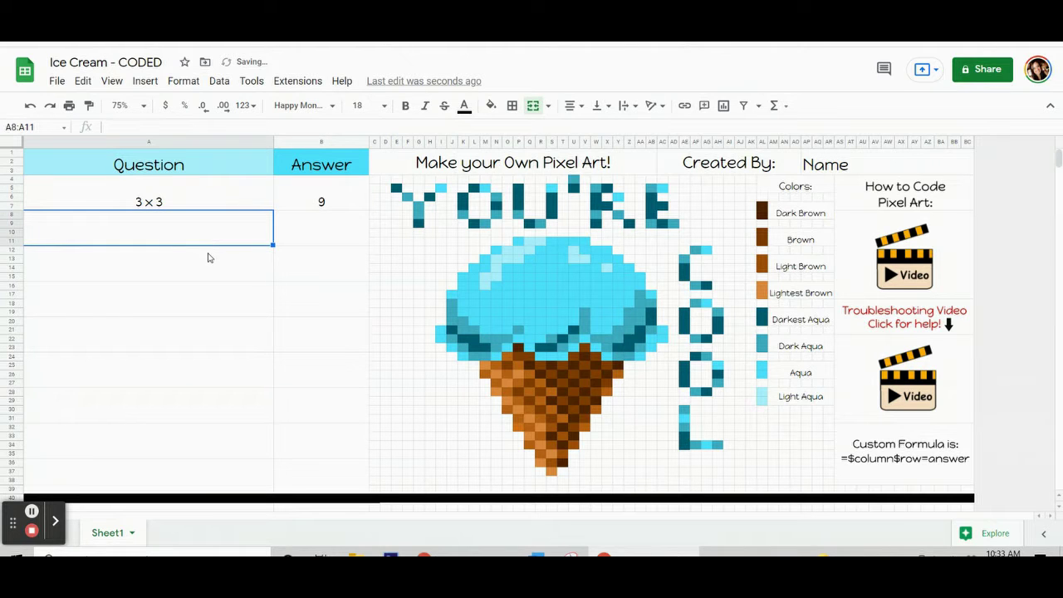
key(ctrl+z)
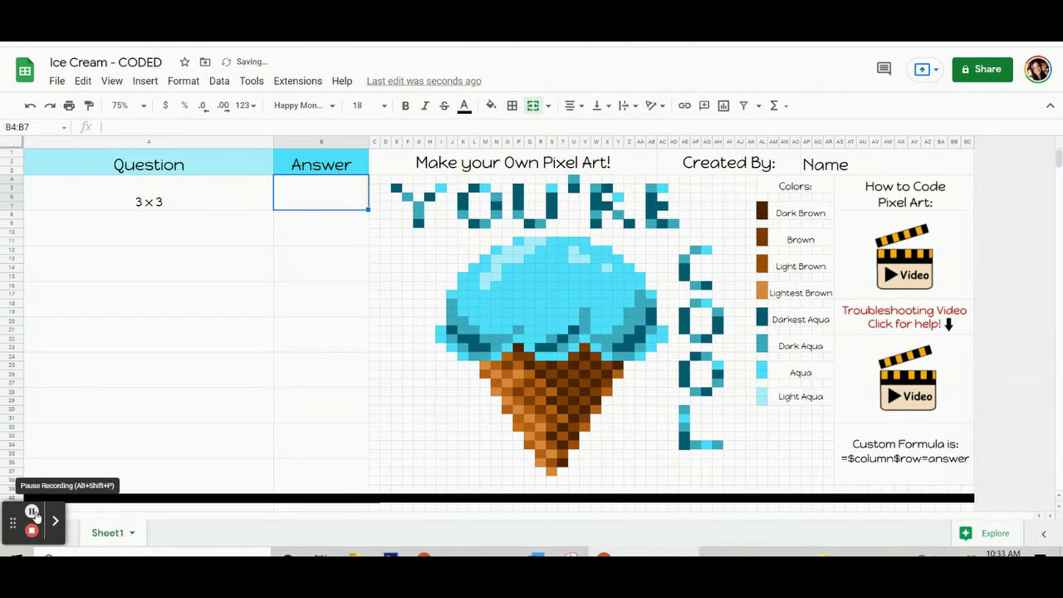
click(31, 512)
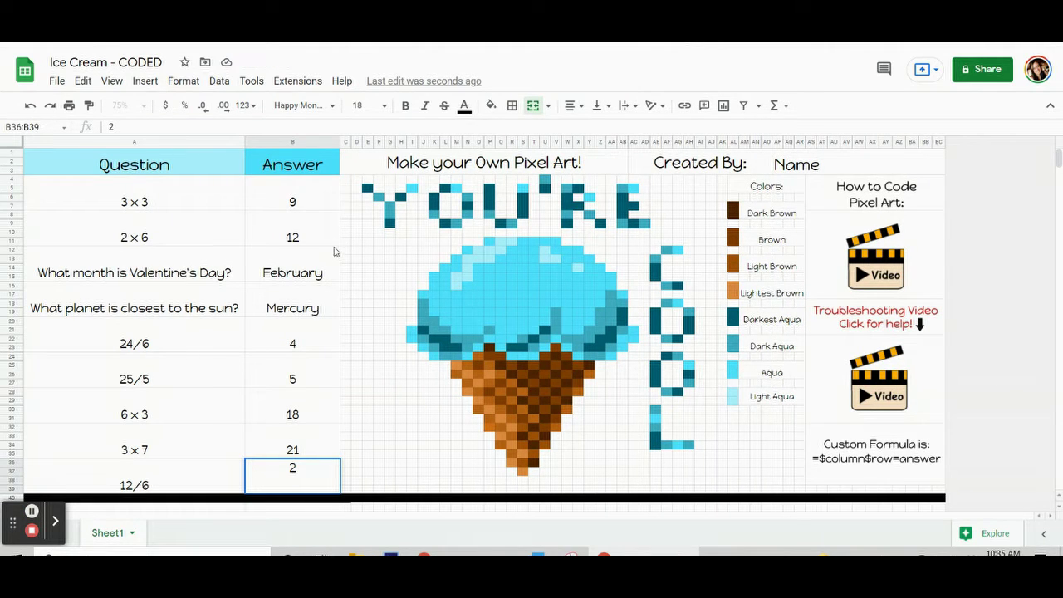
Review the entries in the Answer column beside their questions, starting with the 3 x 3 row.
click(307, 191)
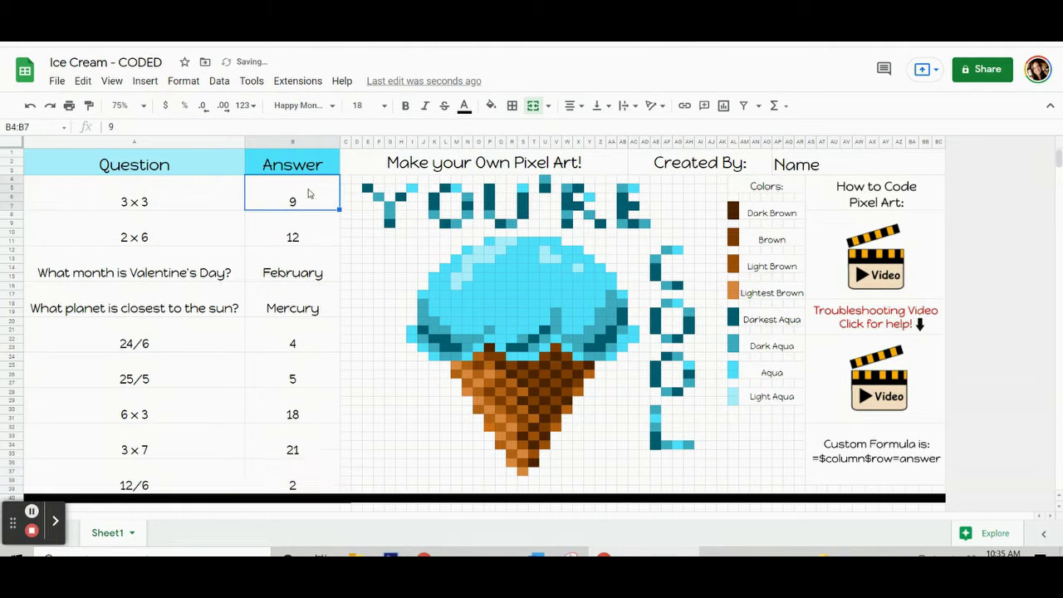
click(309, 196)
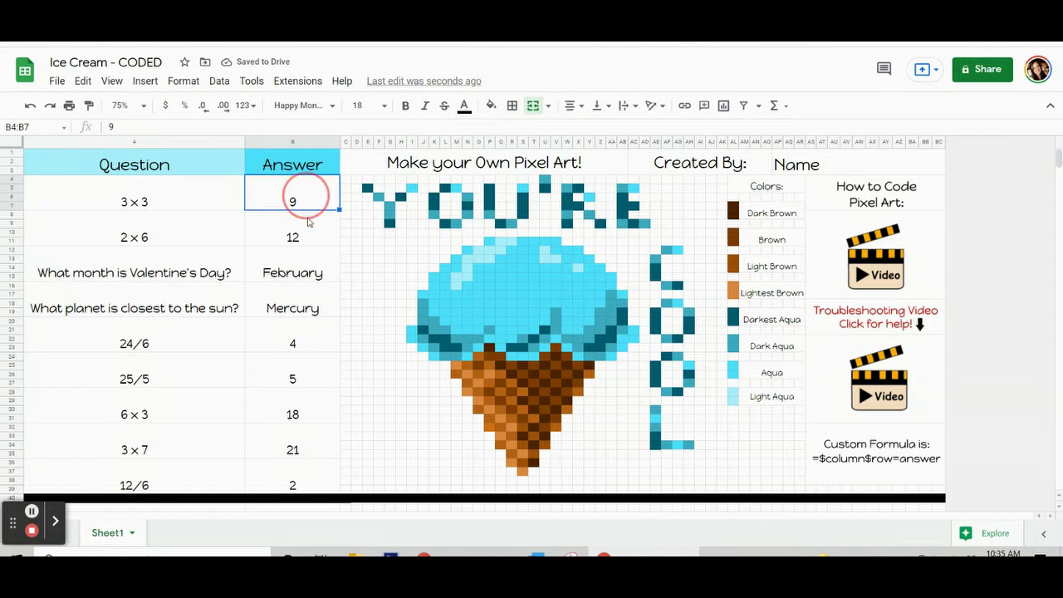
click(308, 236)
click(300, 270)
click(301, 306)
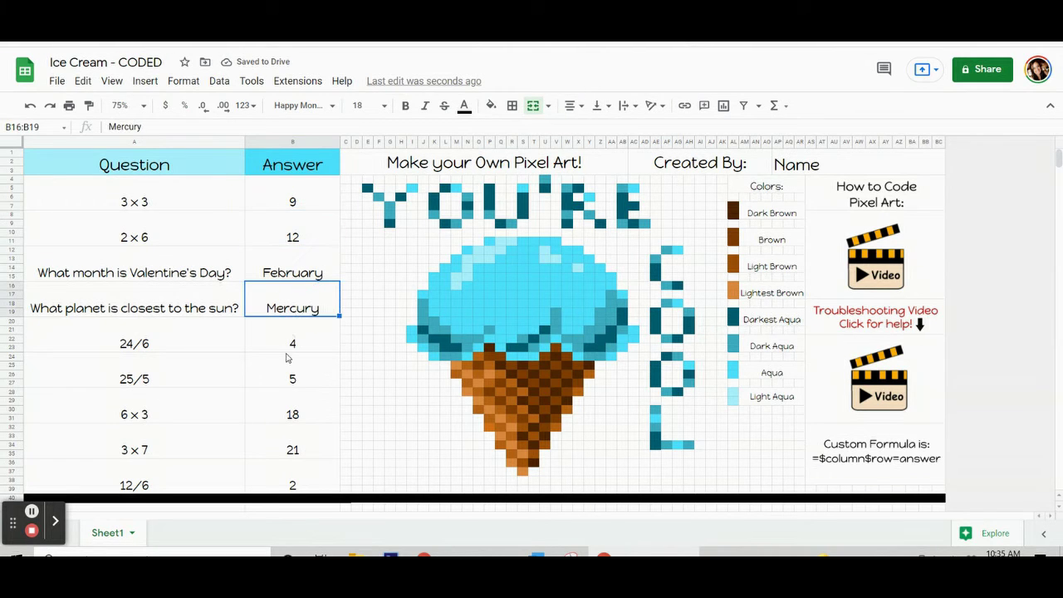
click(288, 339)
click(289, 370)
click(320, 206)
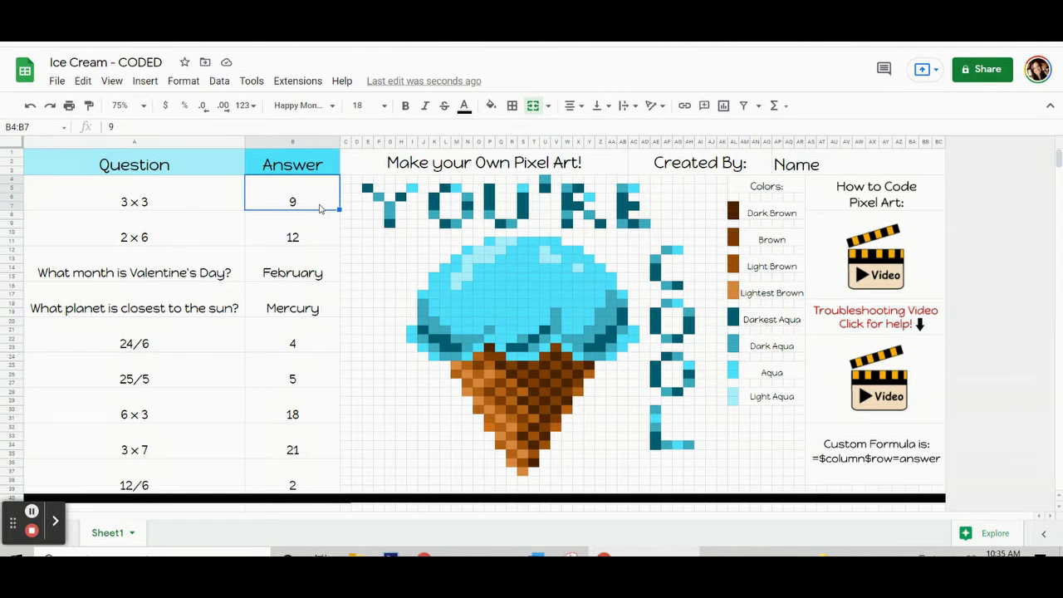
click(303, 194)
click(201, 289)
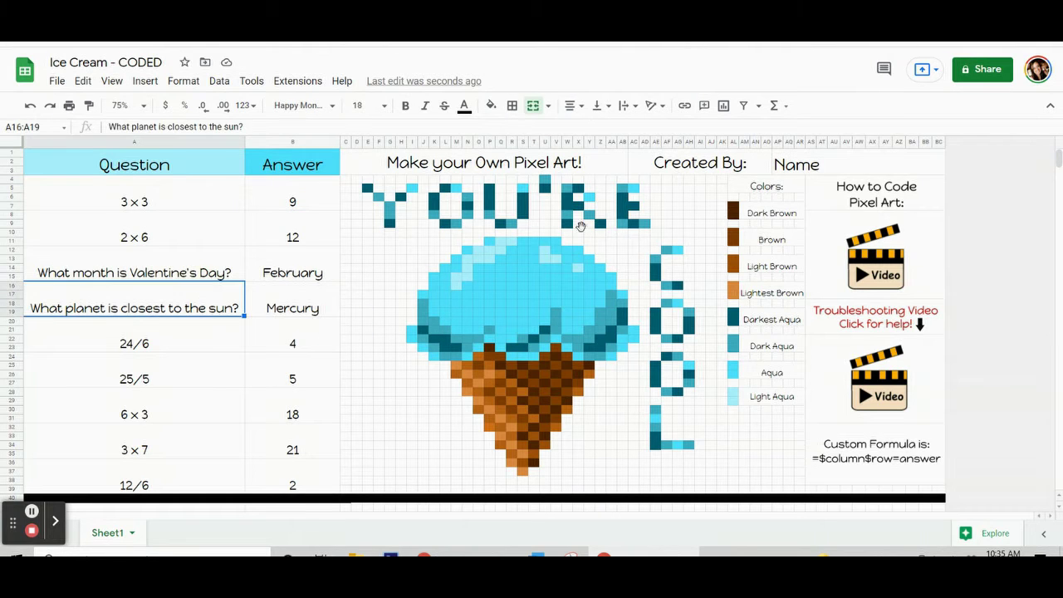
Look over the pixel art and compare it with the question and answer rows.
click(582, 226)
click(674, 306)
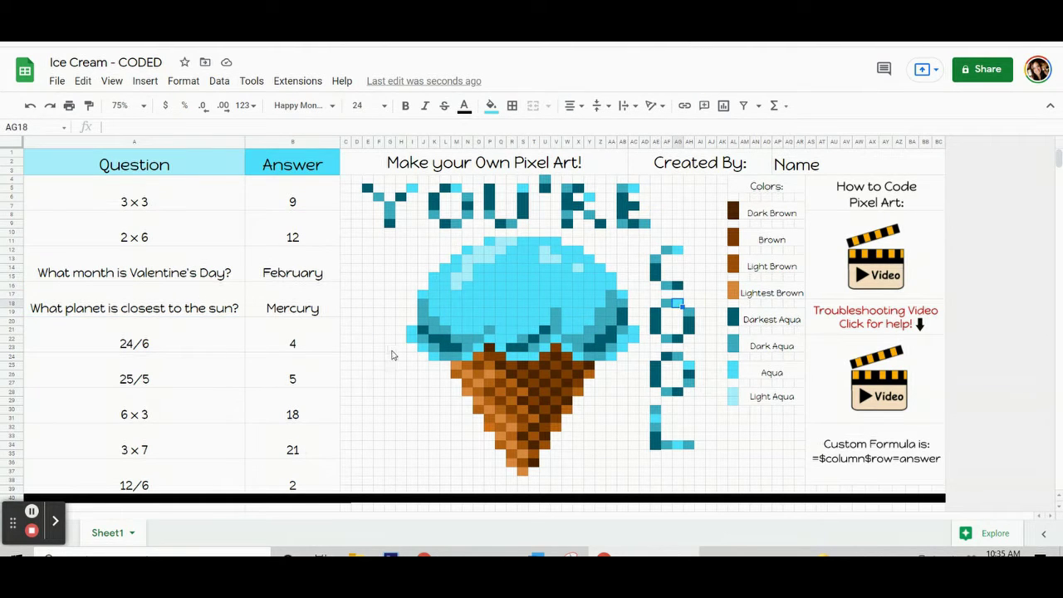
click(314, 383)
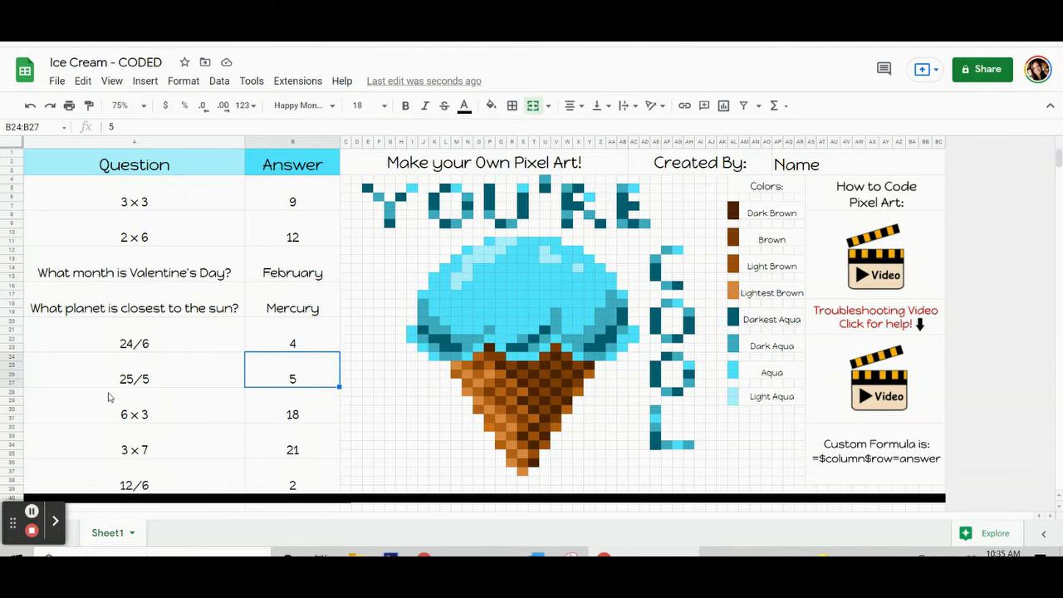
click(304, 405)
click(114, 407)
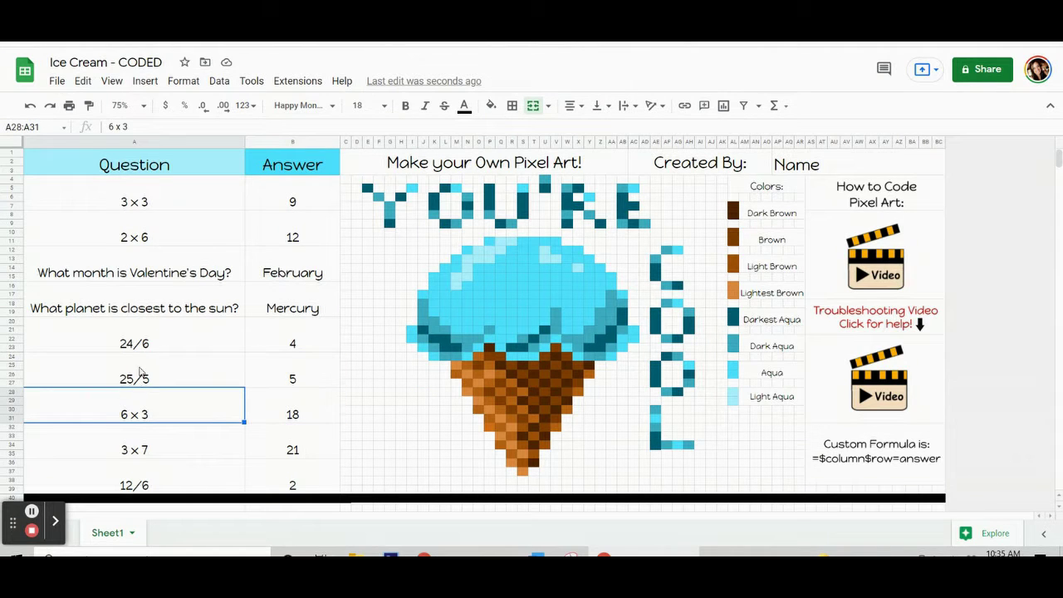
click(150, 338)
click(299, 244)
click(293, 196)
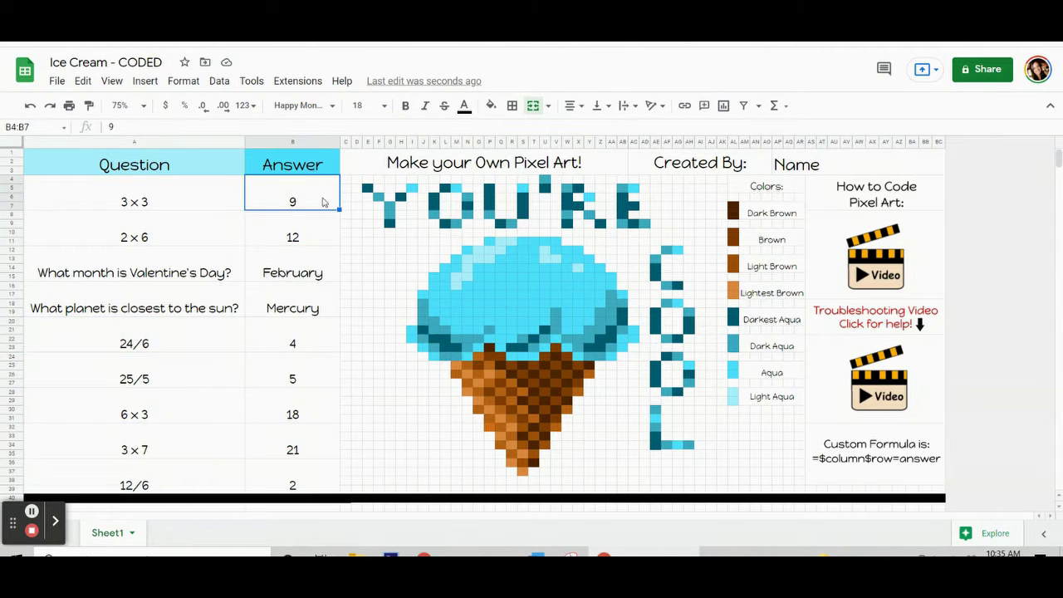
click(392, 277)
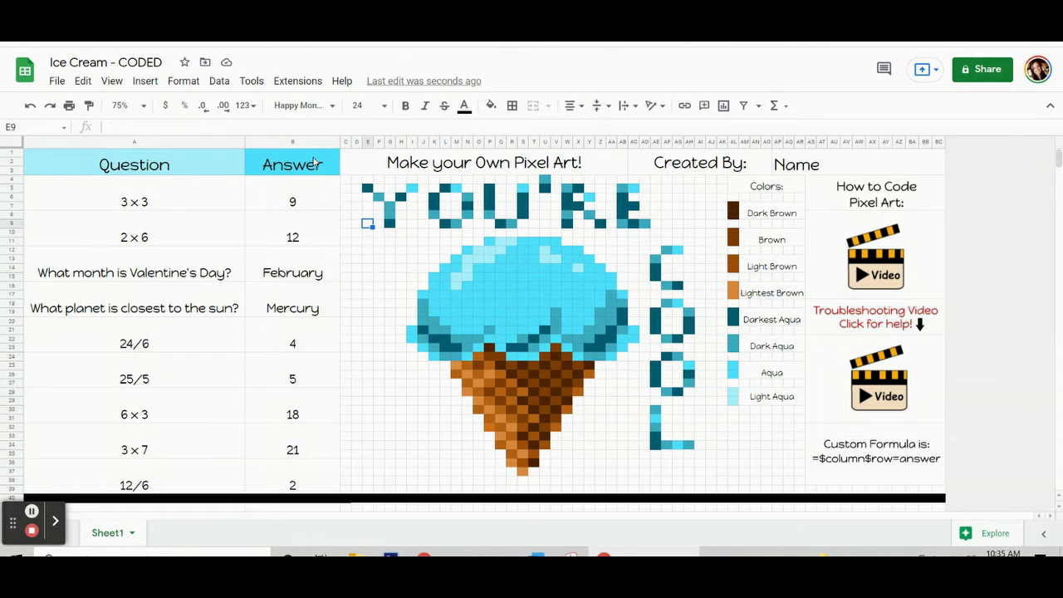
Check the column and row references of the answer cells for the first five questions.
click(294, 178)
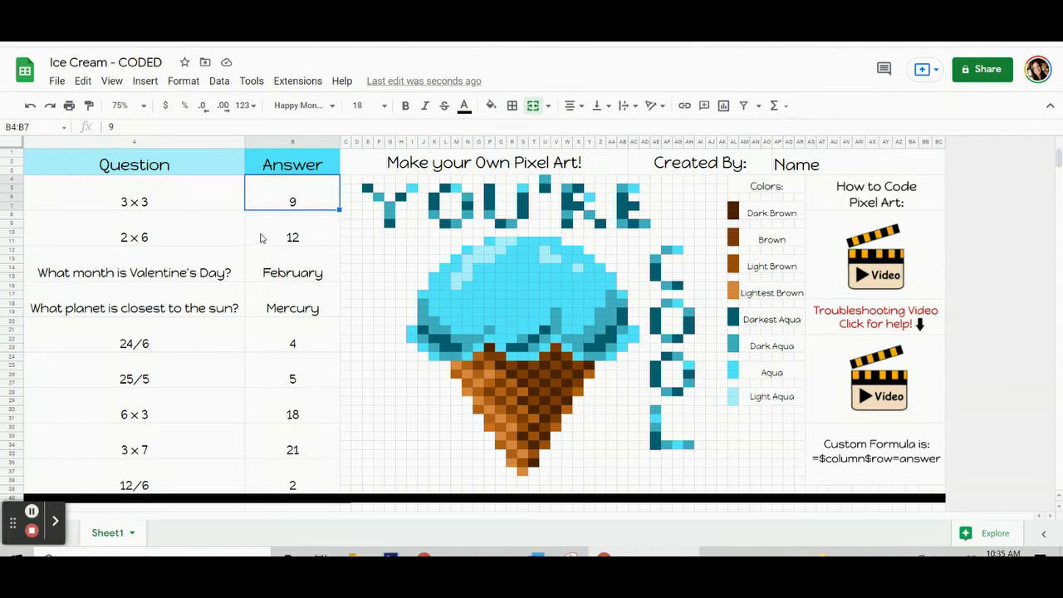
click(267, 202)
click(258, 194)
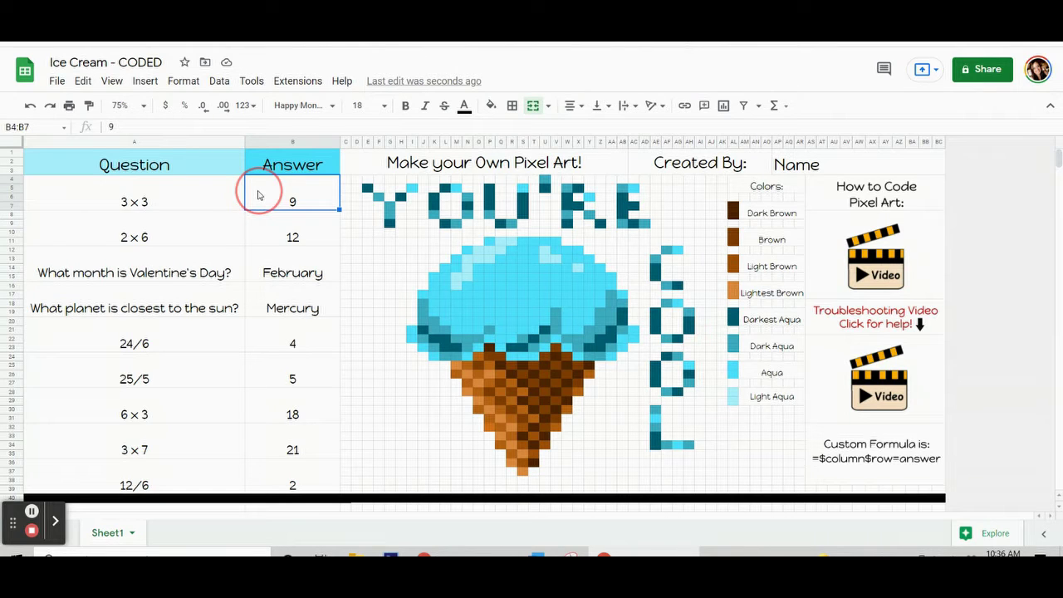
click(314, 243)
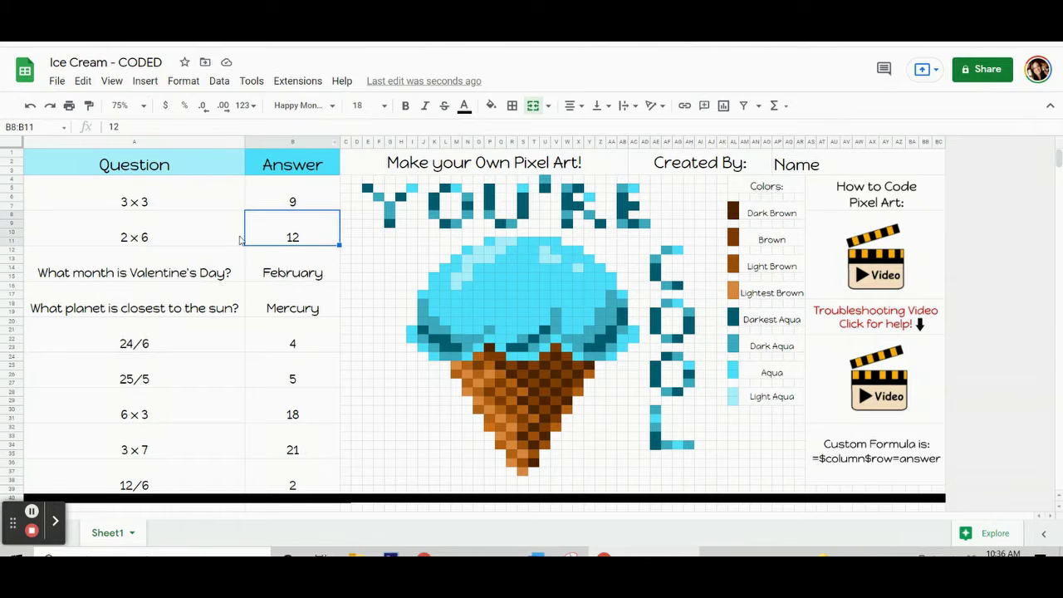
click(327, 272)
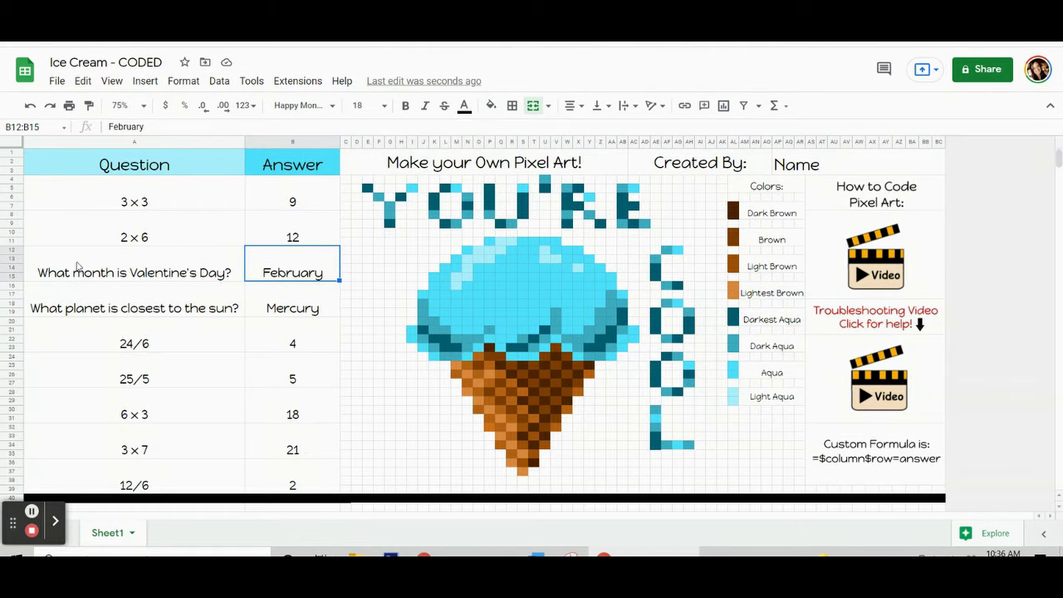
click(288, 305)
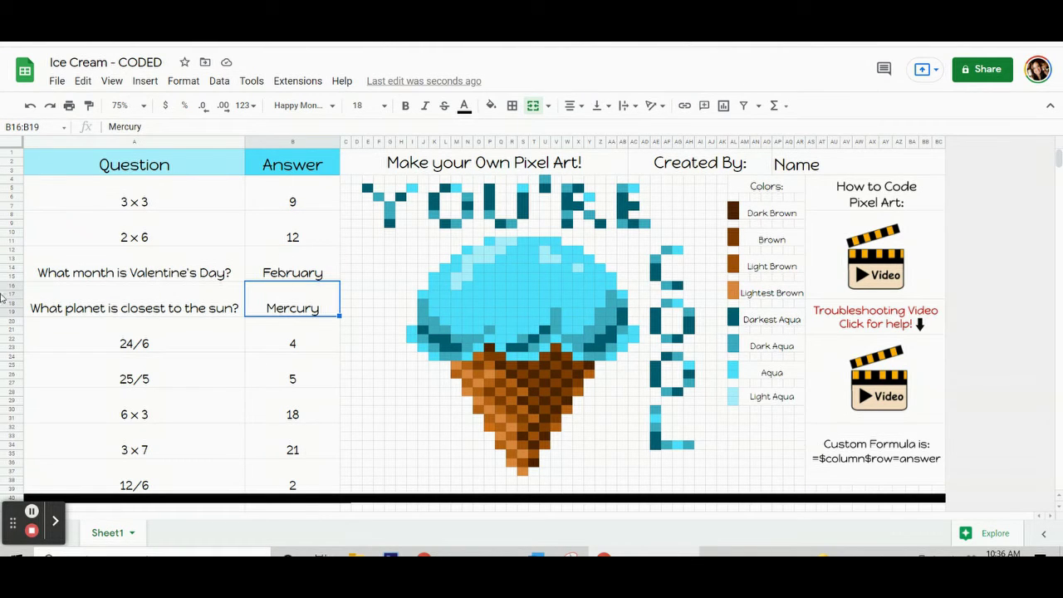
click(324, 336)
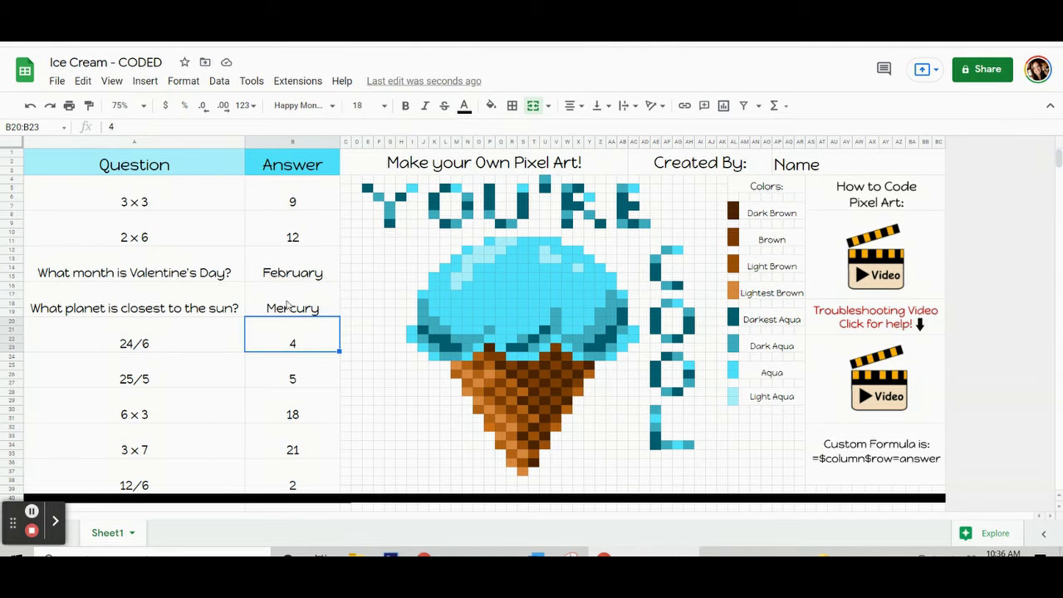
Examine the first four answer cells and the custom formula note =$column$row=answer.
click(313, 198)
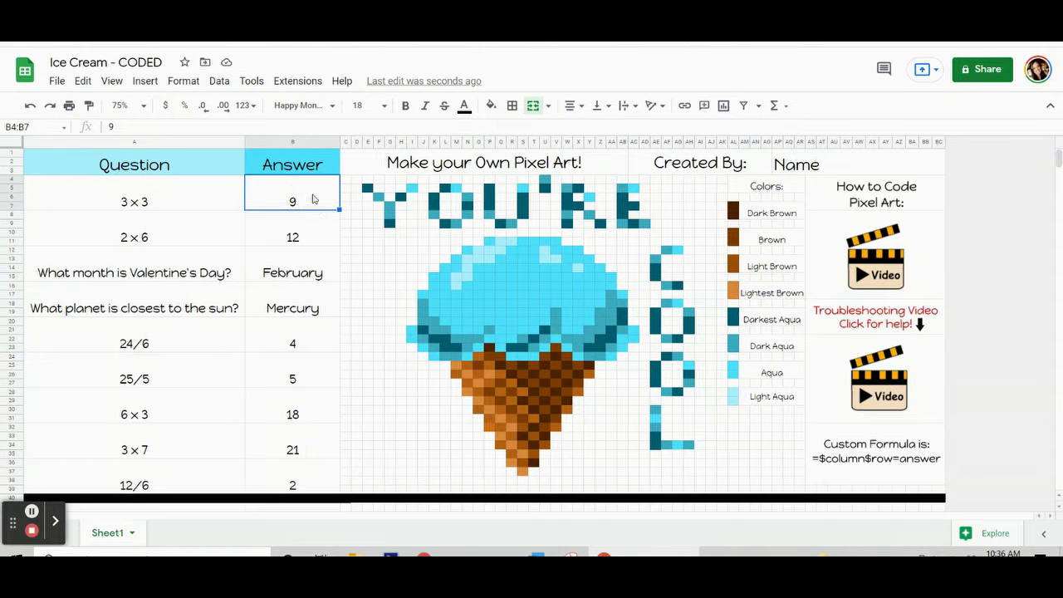
click(304, 241)
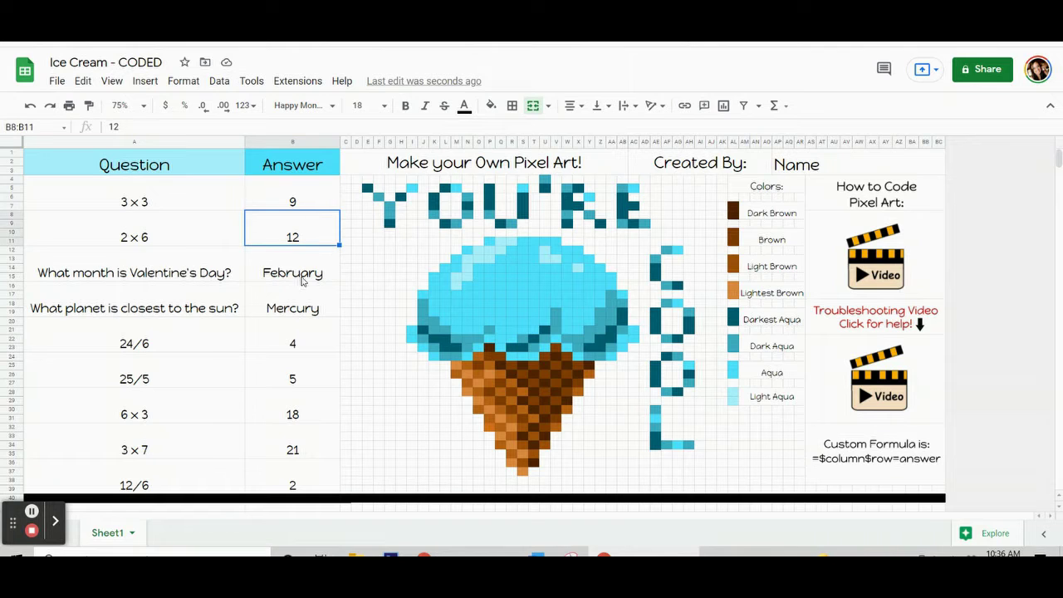
click(302, 274)
click(300, 304)
click(304, 200)
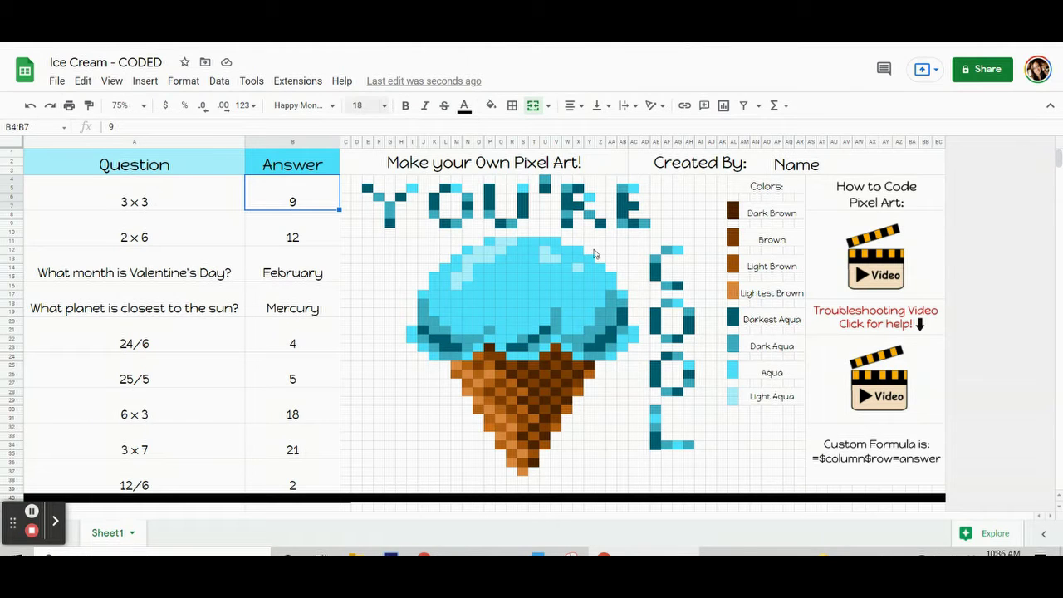
click(924, 452)
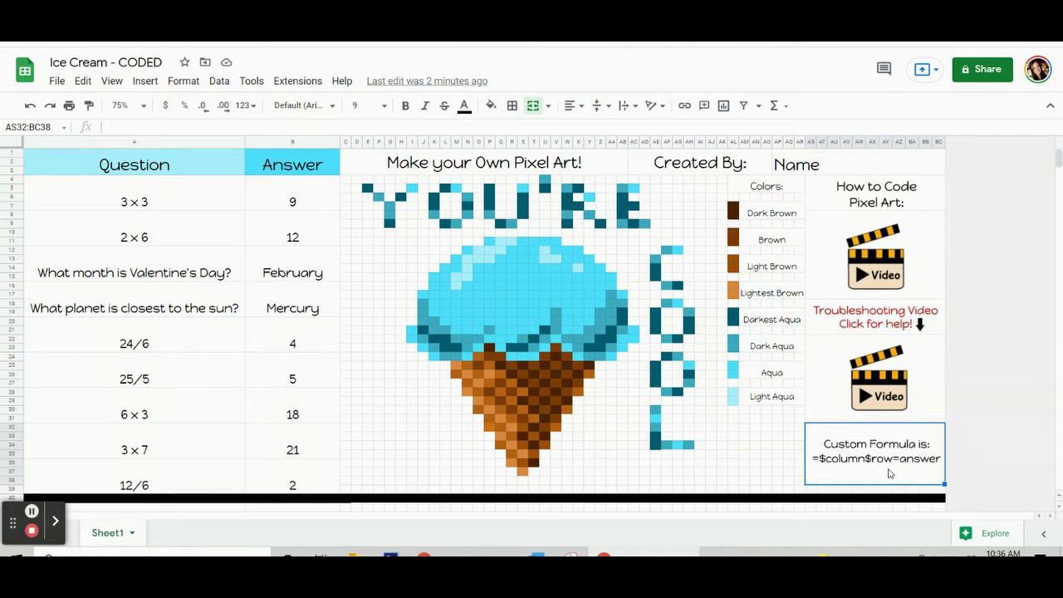
click(331, 200)
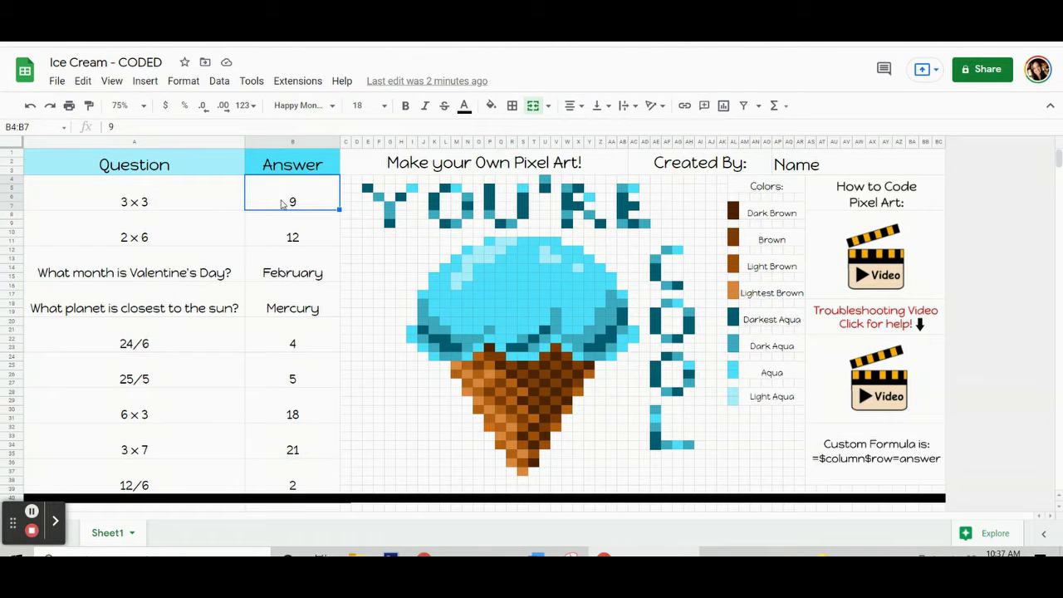
Check the cell references of the answers to 2 x 6 and the Valentine's Day question.
click(271, 241)
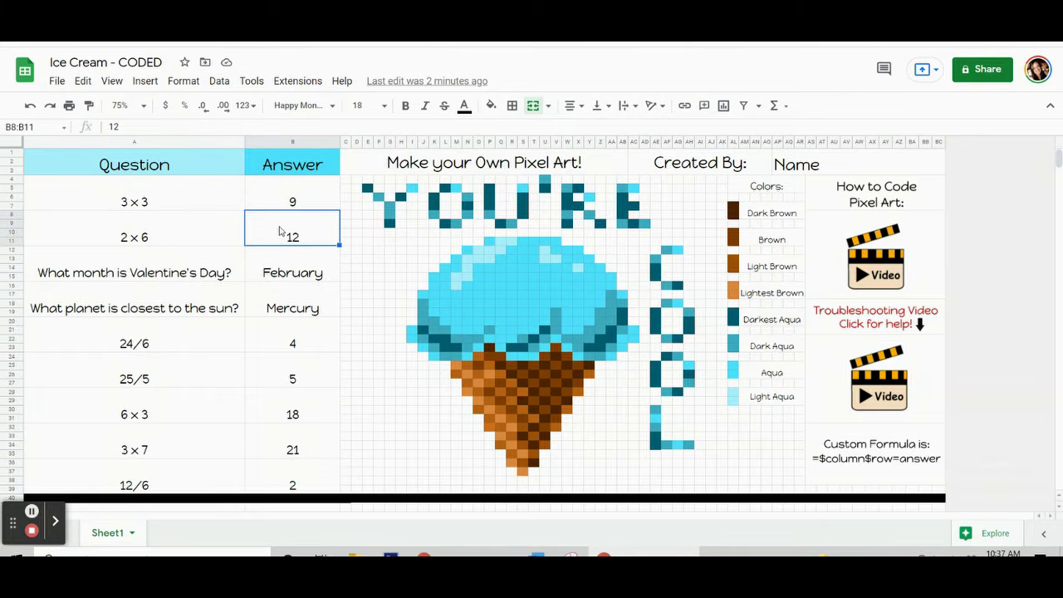
click(292, 271)
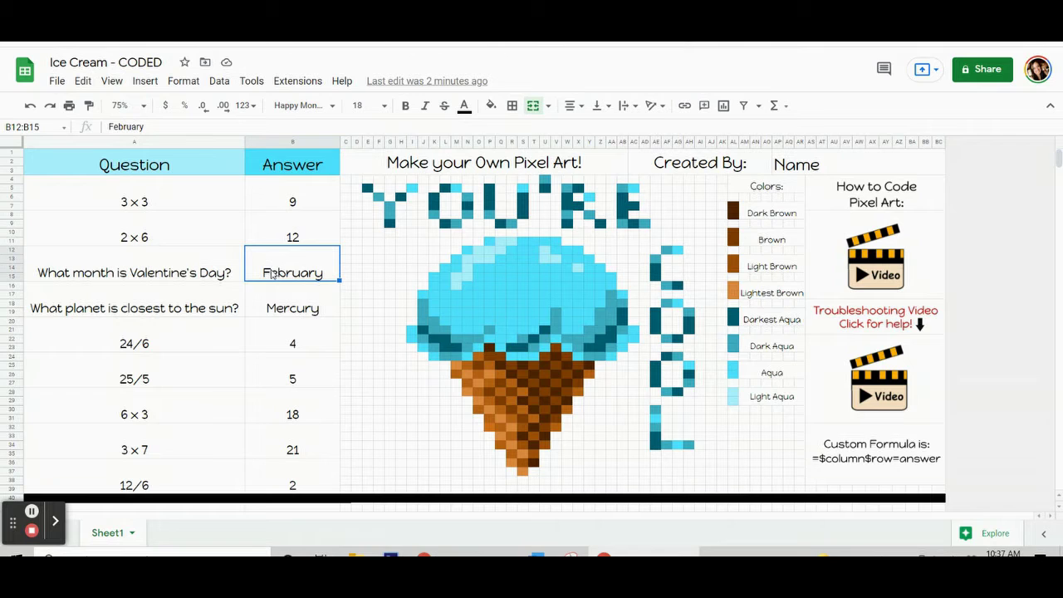
Start a conditional formatting rule for the 3 x 3 answer cell, B4:B7.
click(284, 207)
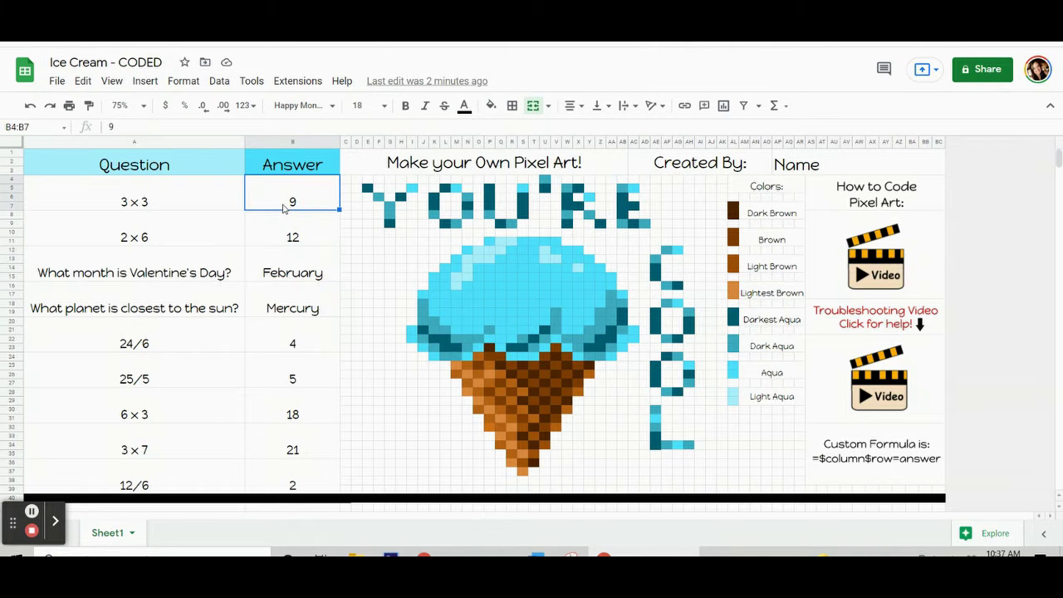
click(298, 209)
click(183, 81)
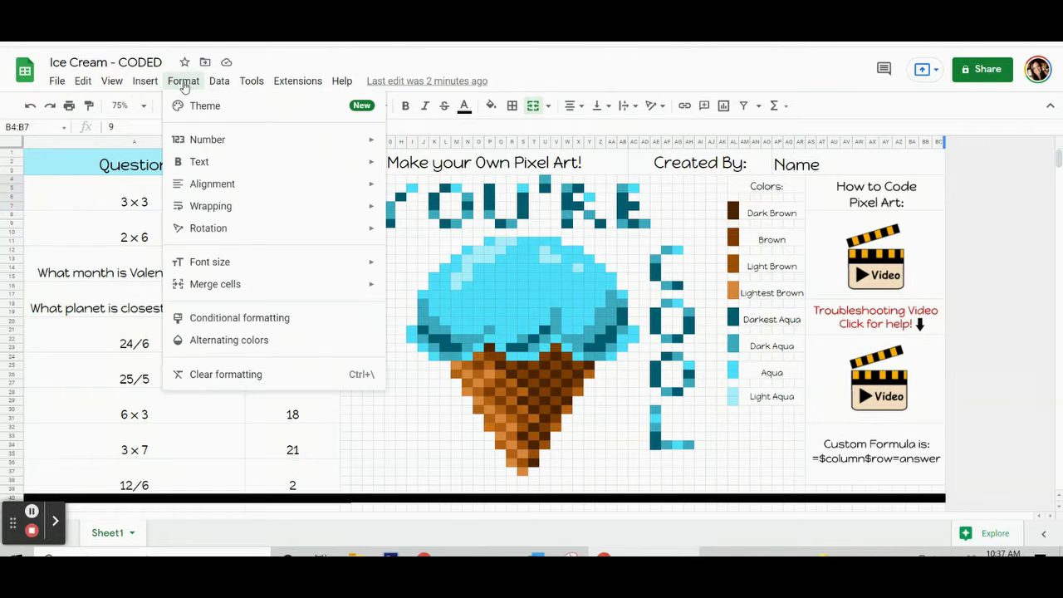
click(224, 324)
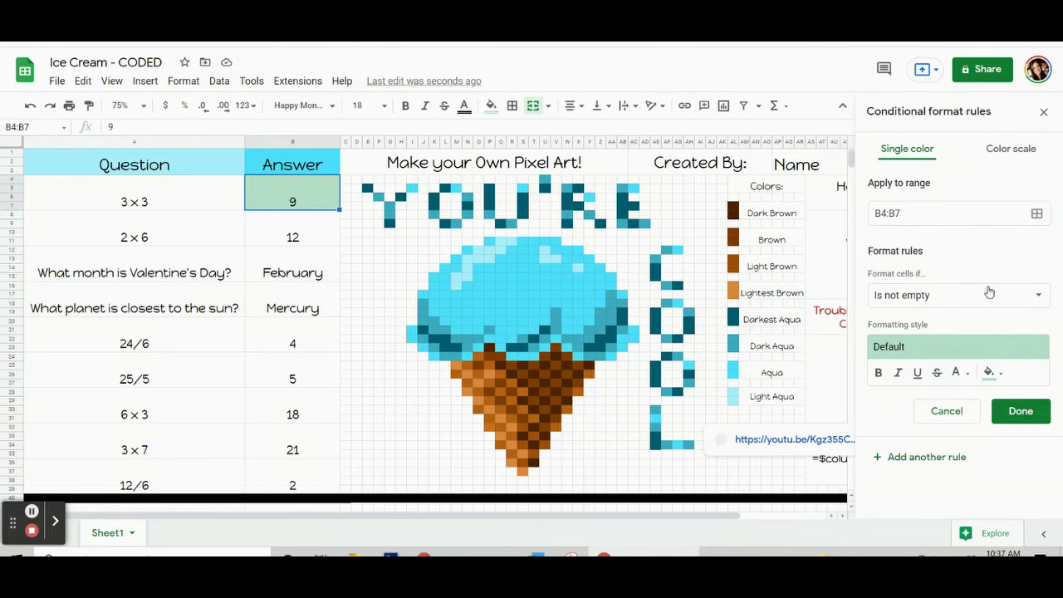
click(262, 189)
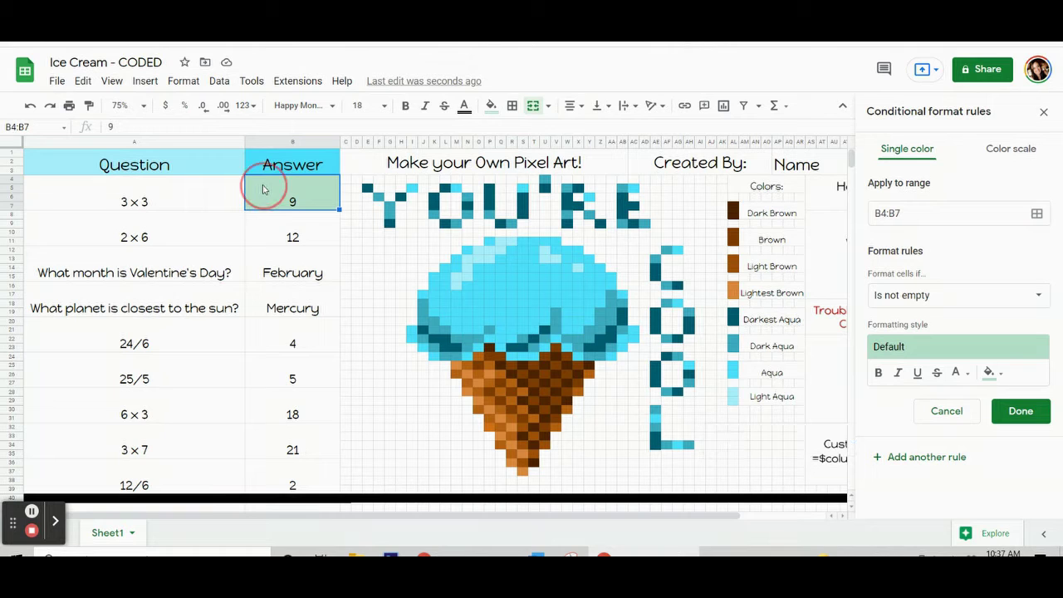
click(264, 192)
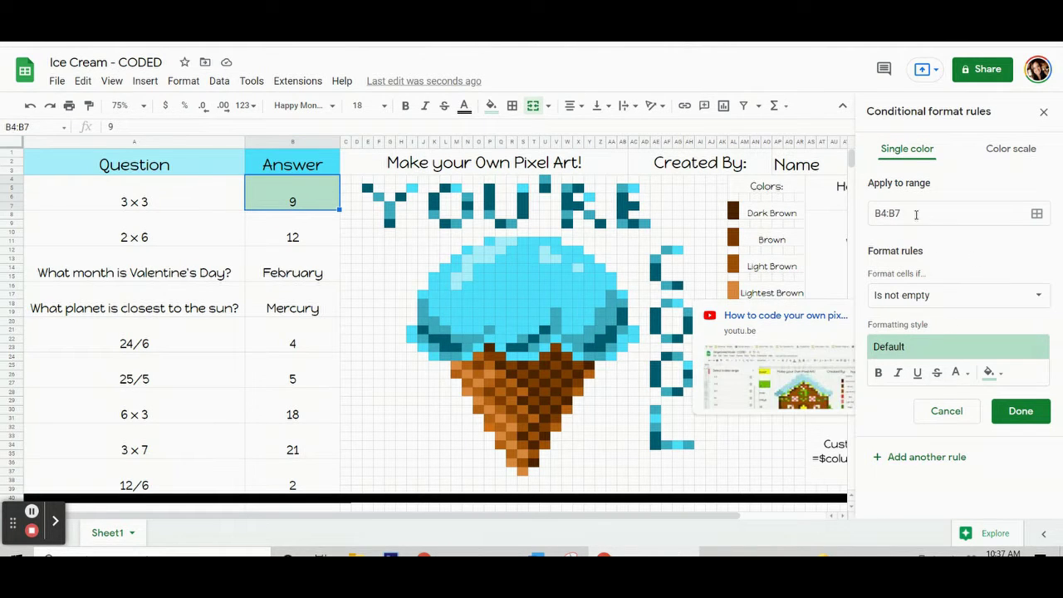
Check which custom fill colour the ice cream's main aqua pixels use, returning to the 3 x 3 answer cell.
click(997, 374)
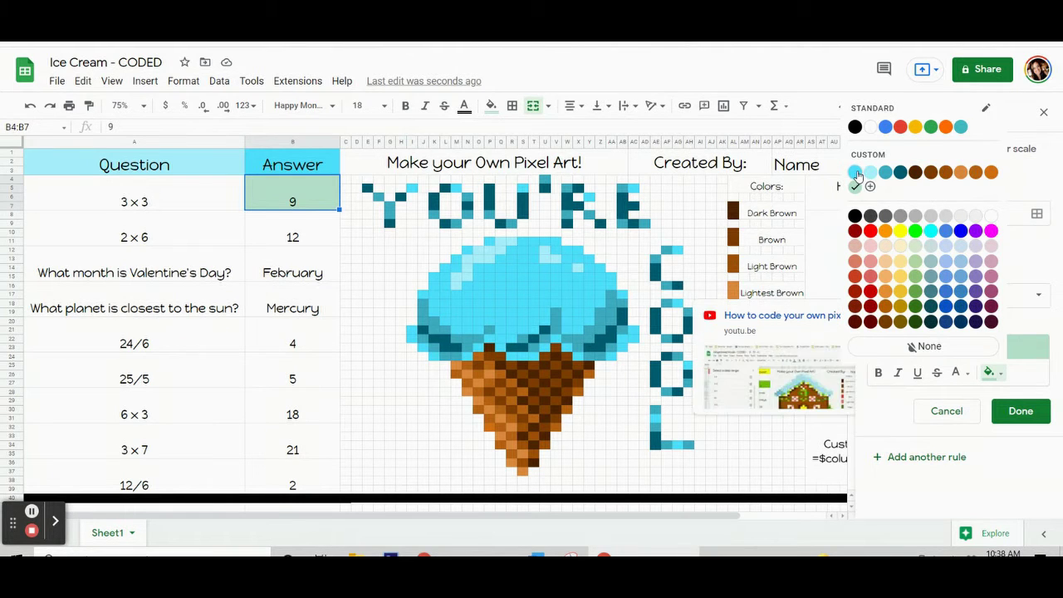
click(501, 277)
click(494, 109)
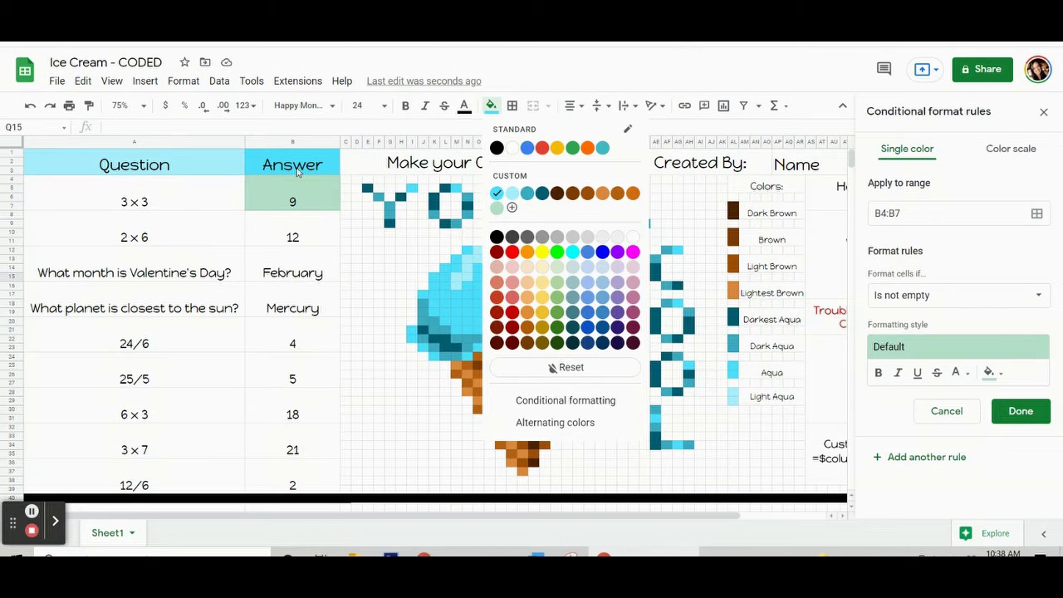
click(288, 201)
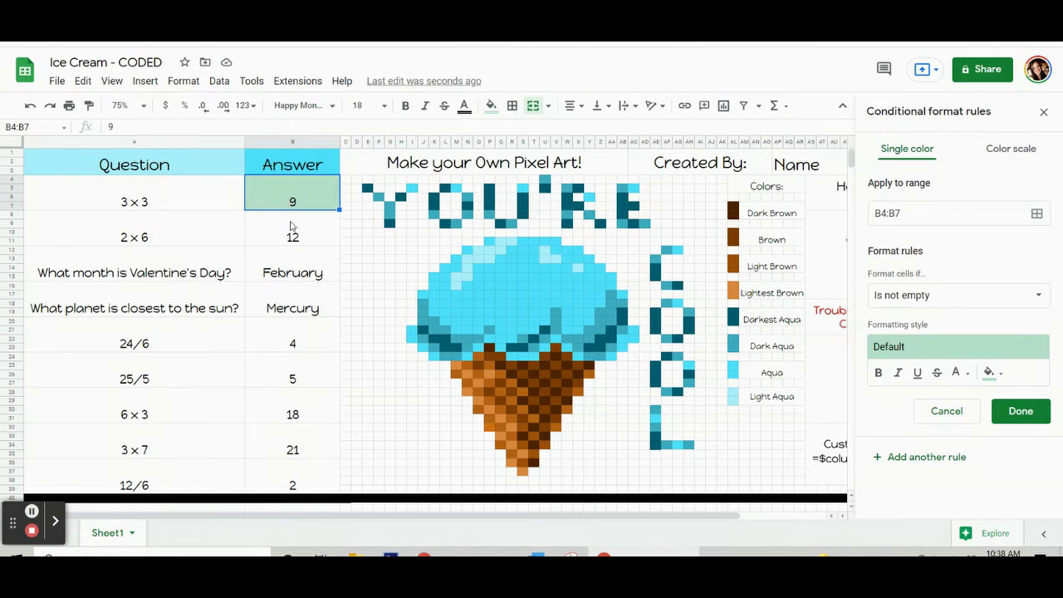
click(990, 376)
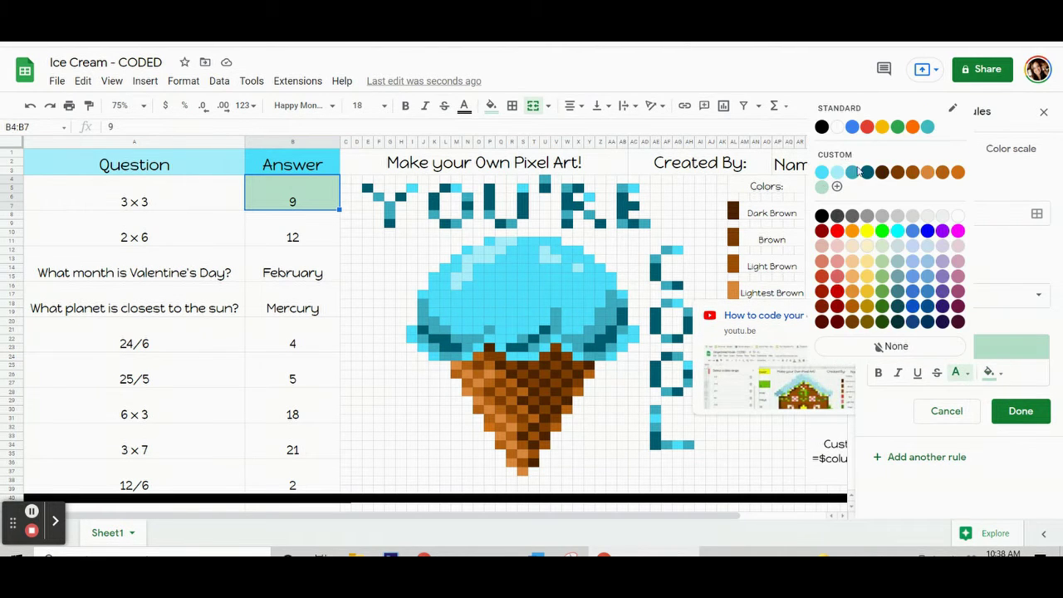
click(821, 174)
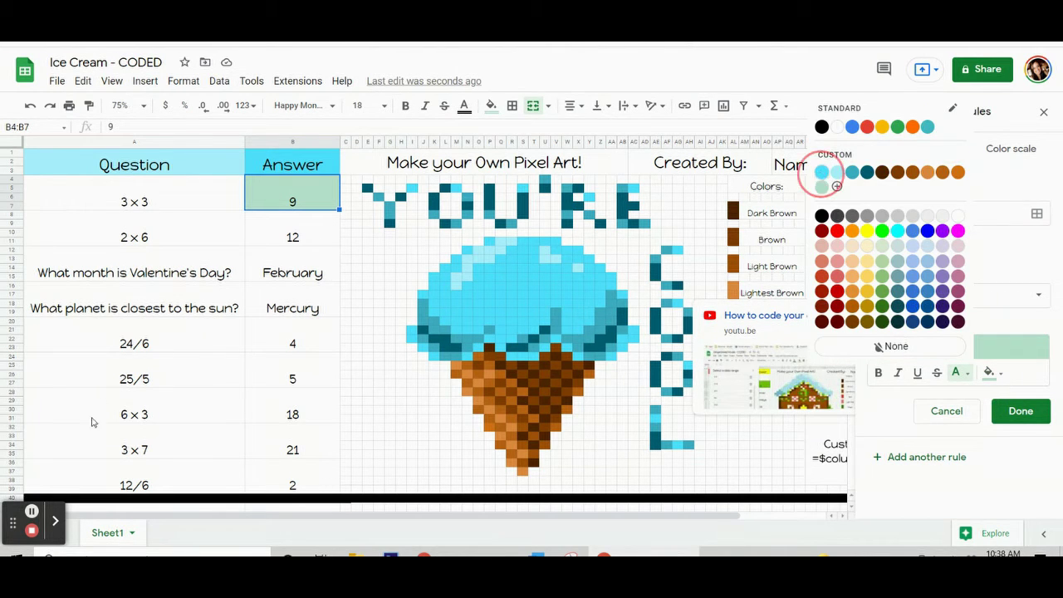
click(32, 511)
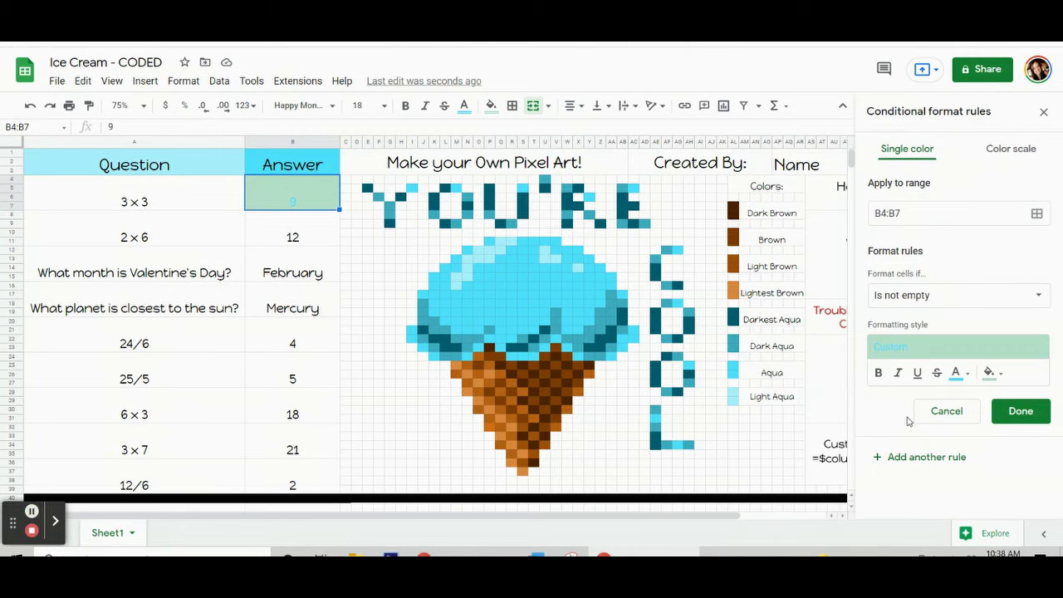
Set the rule's formatting style to black text on the custom aqua fill.
click(957, 372)
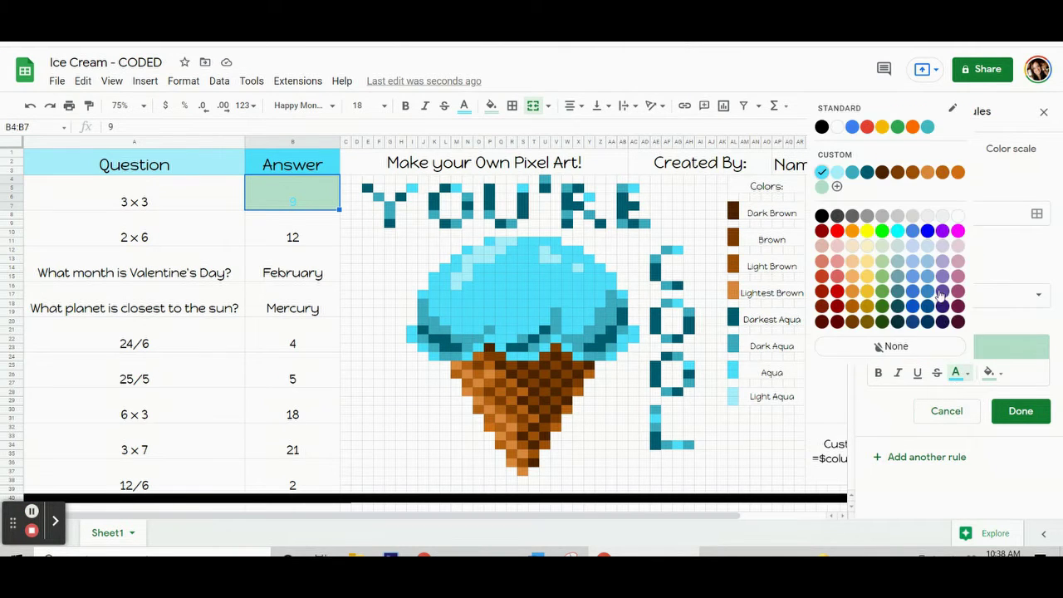
click(822, 216)
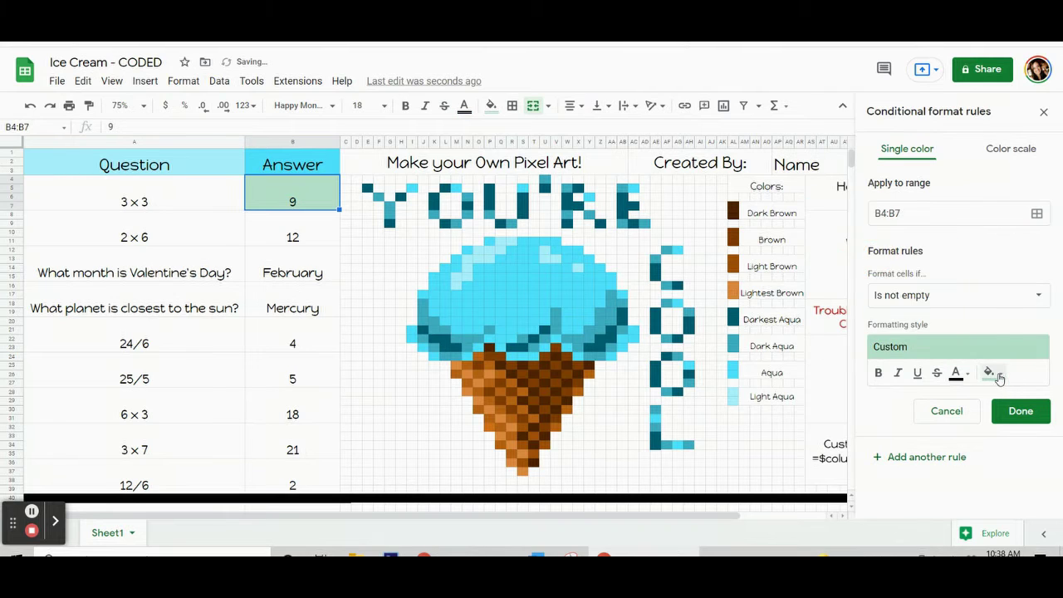
click(1000, 378)
click(854, 182)
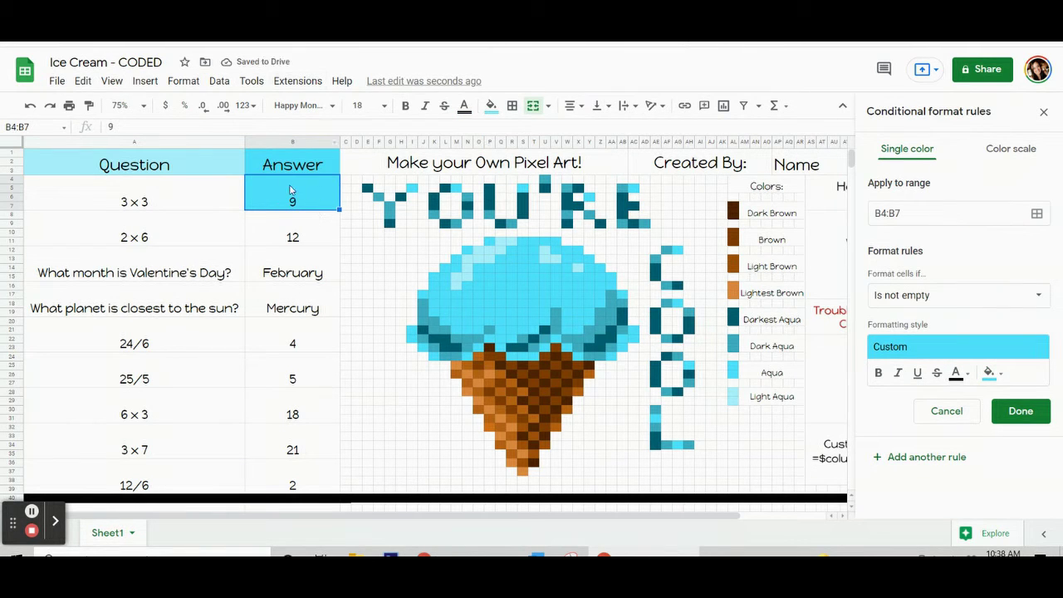
Set the rule's condition to the custom formula =$b$4=9 and save the rule.
click(933, 302)
scroll(947, 391, down, 3)
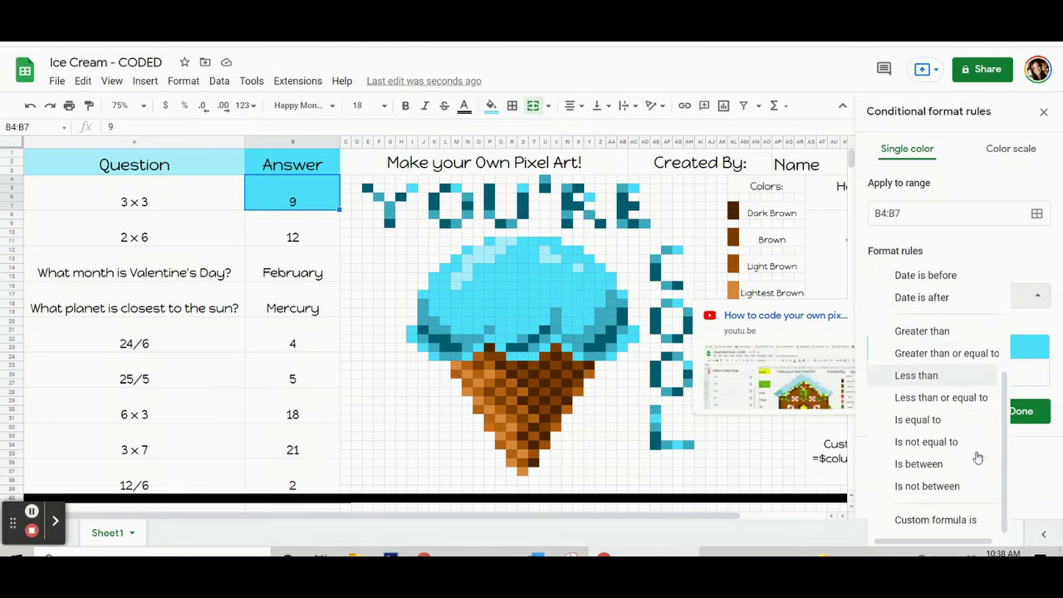
click(972, 518)
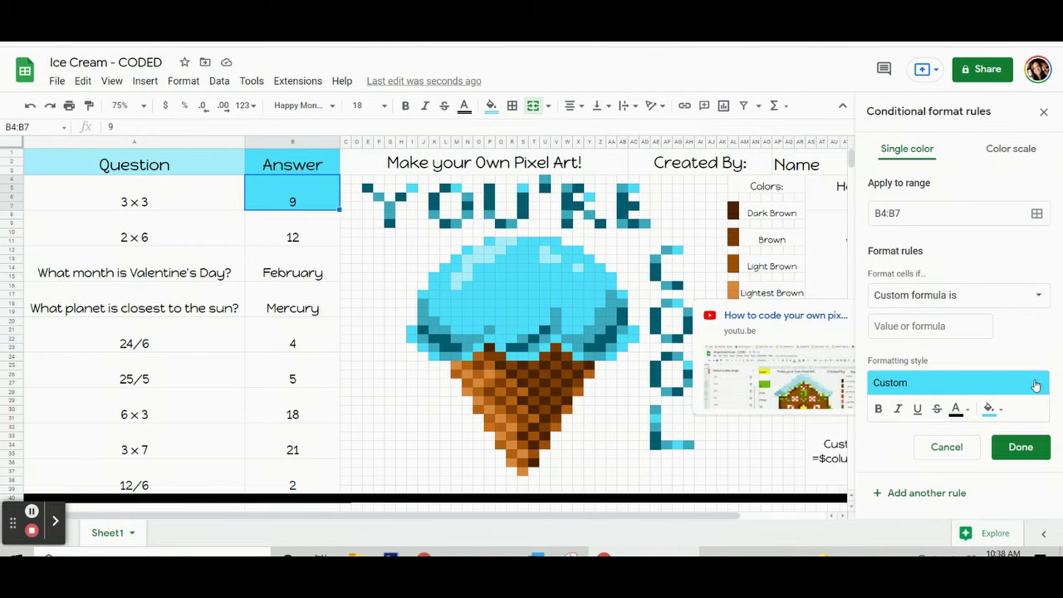
click(923, 328)
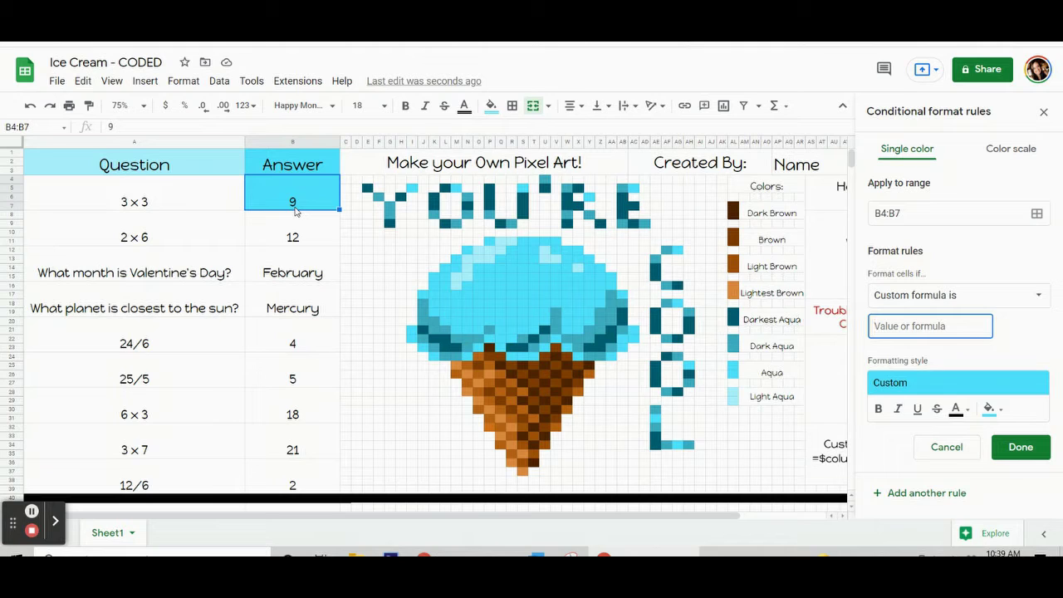
text(=$b$4=9)
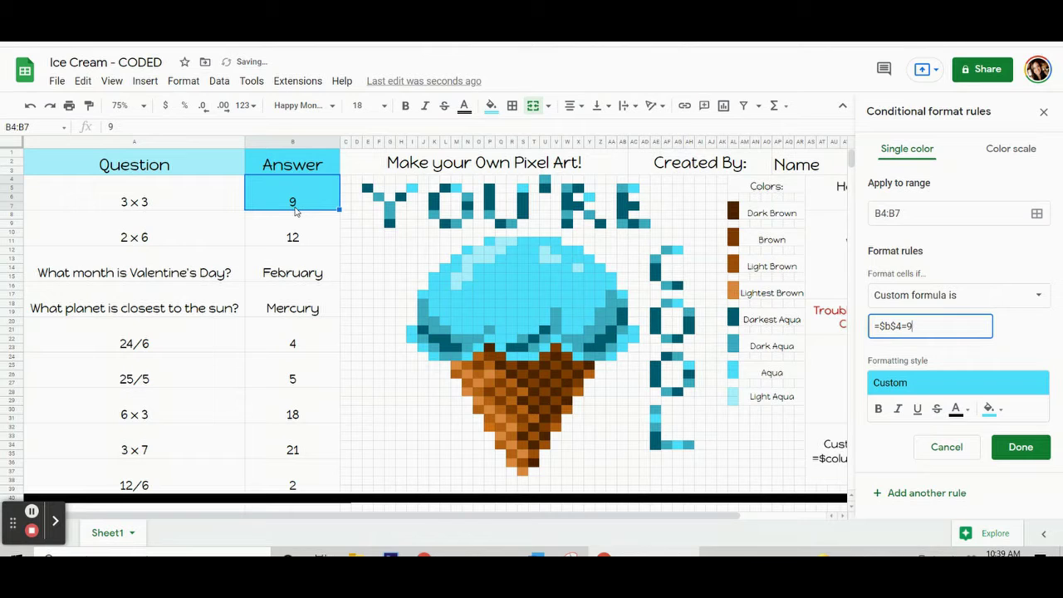
click(1022, 446)
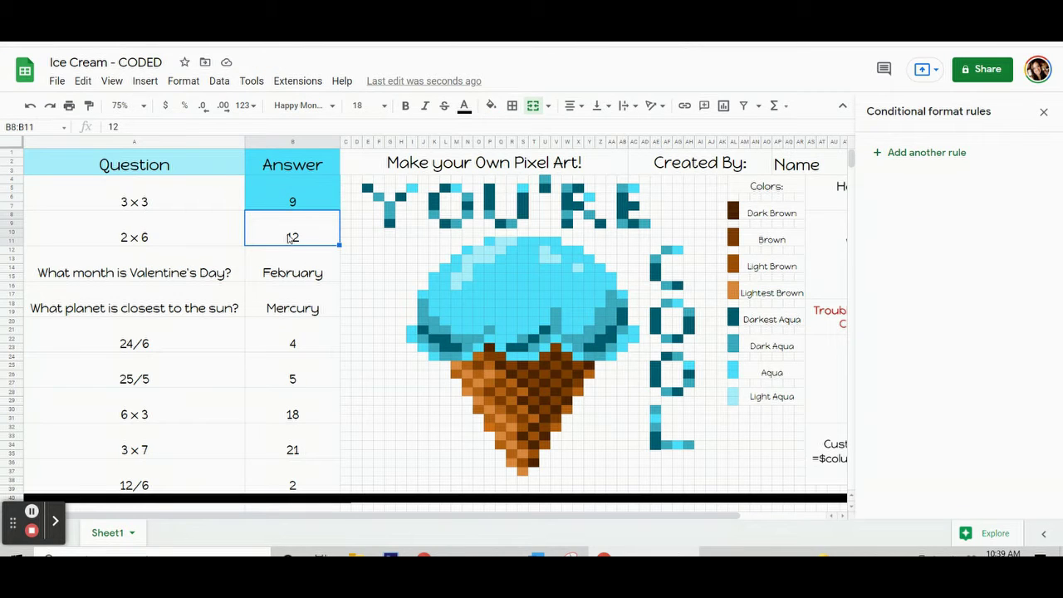
Test the rule by clearing the 3 x 3 answer and entering the wrong answer 4, and restore the answer 9.
key(Delete)
text(4=9)
click(299, 366)
key(ctrl+z)
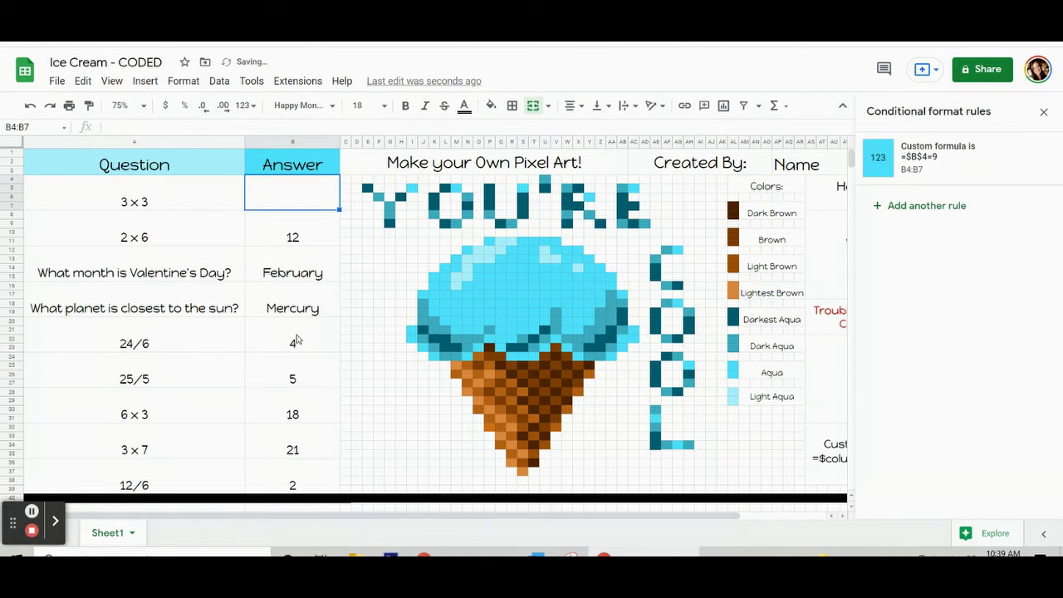
text(4)
click(298, 372)
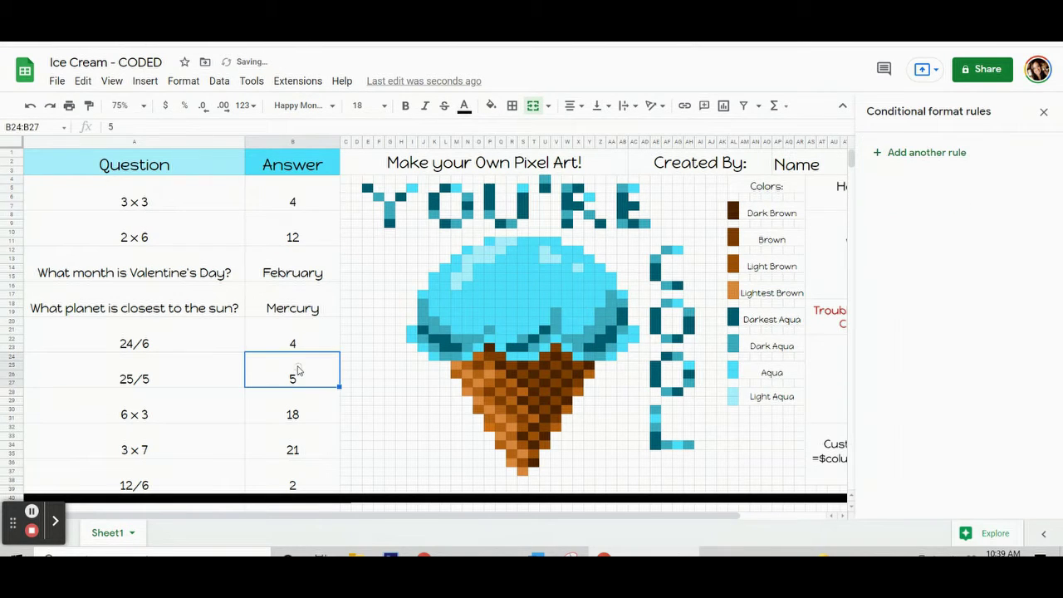
click(291, 201)
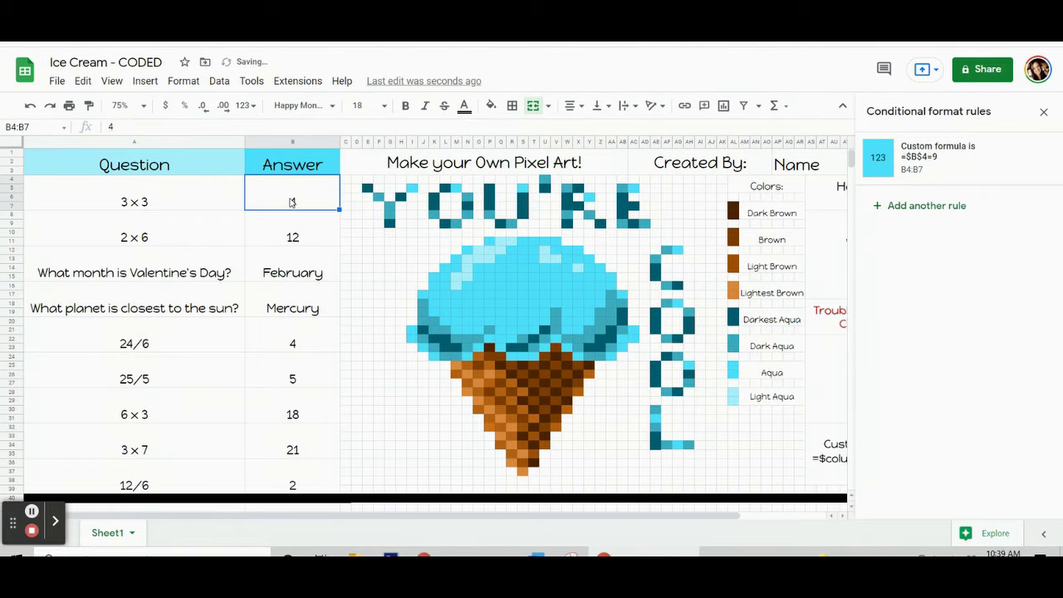
click(296, 264)
click(291, 202)
click(300, 279)
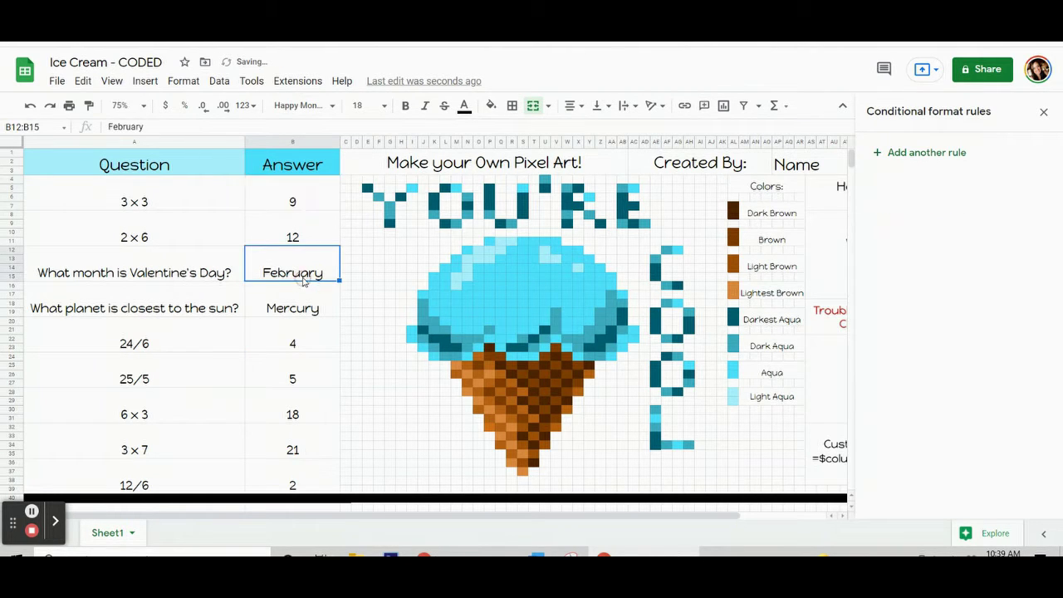
click(291, 202)
click(535, 277)
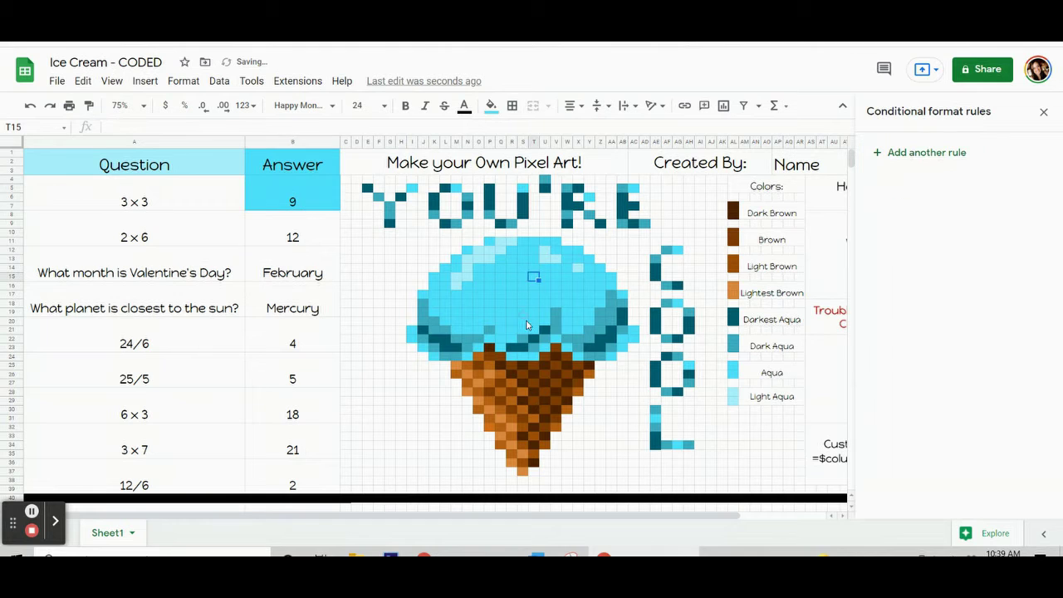
click(523, 322)
click(500, 294)
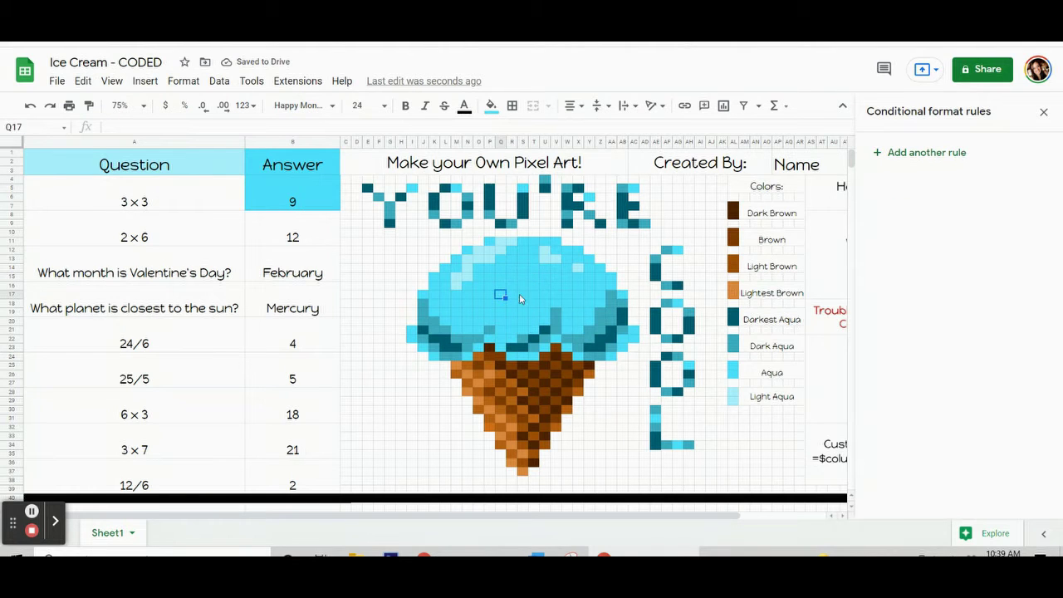
Reopen the 3 x 3 answer's rule for editing and bring up its data range selection, moved clear of the ice cream.
click(319, 207)
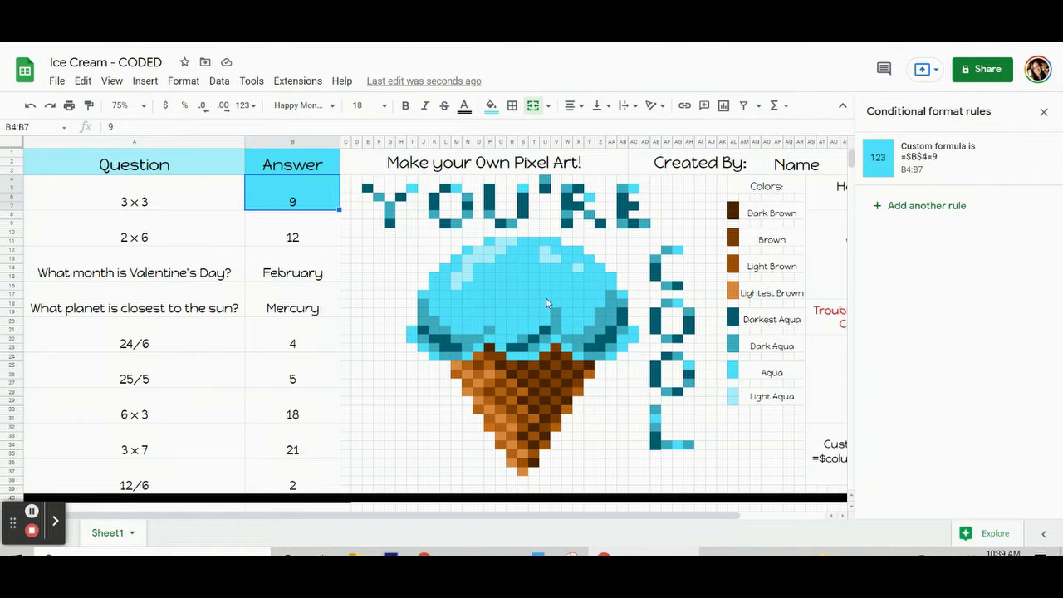
click(290, 195)
click(957, 150)
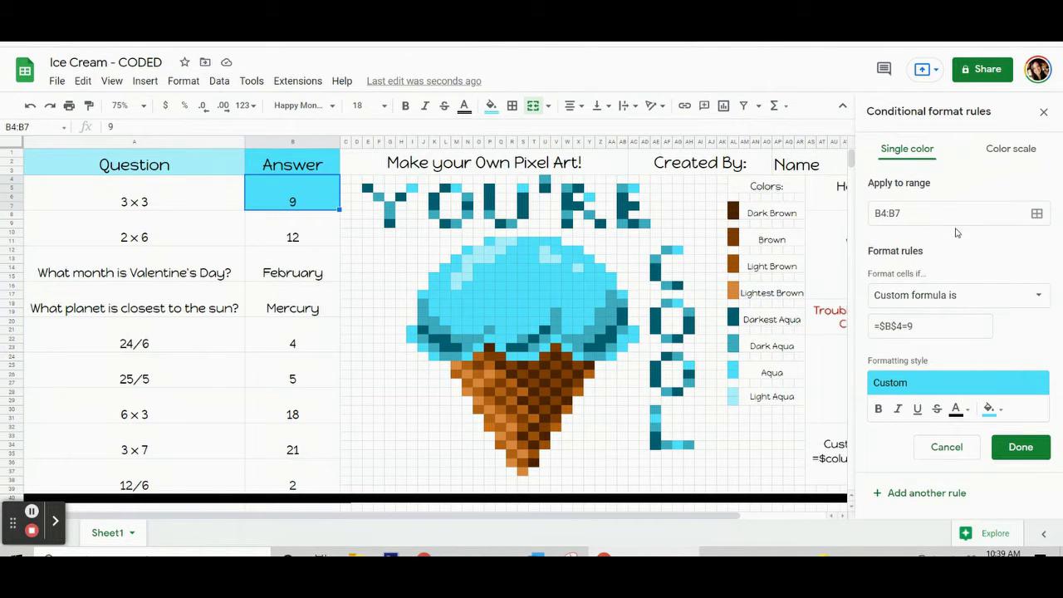
click(960, 213)
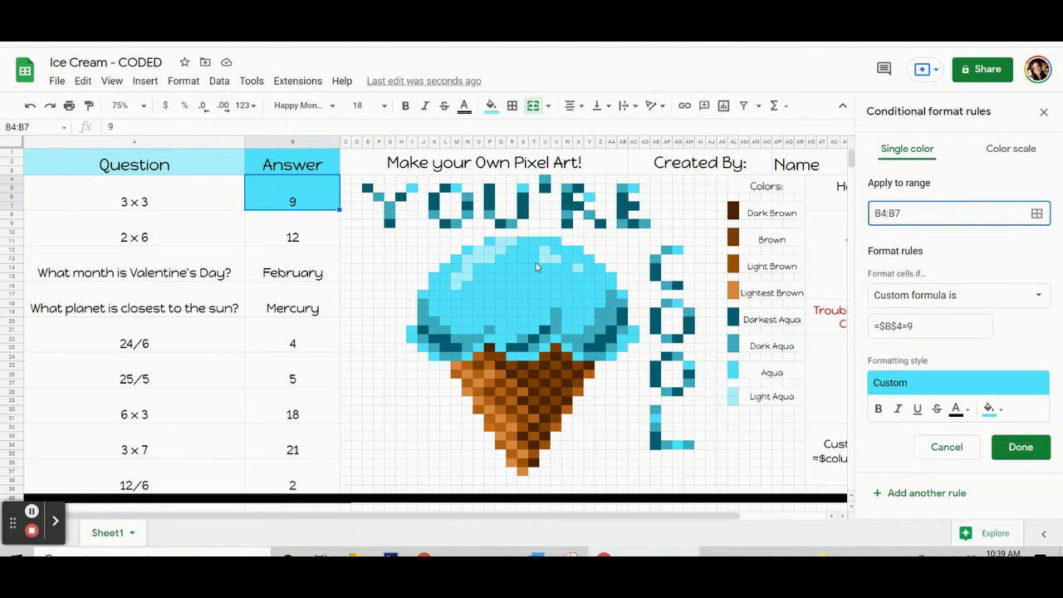
click(1037, 215)
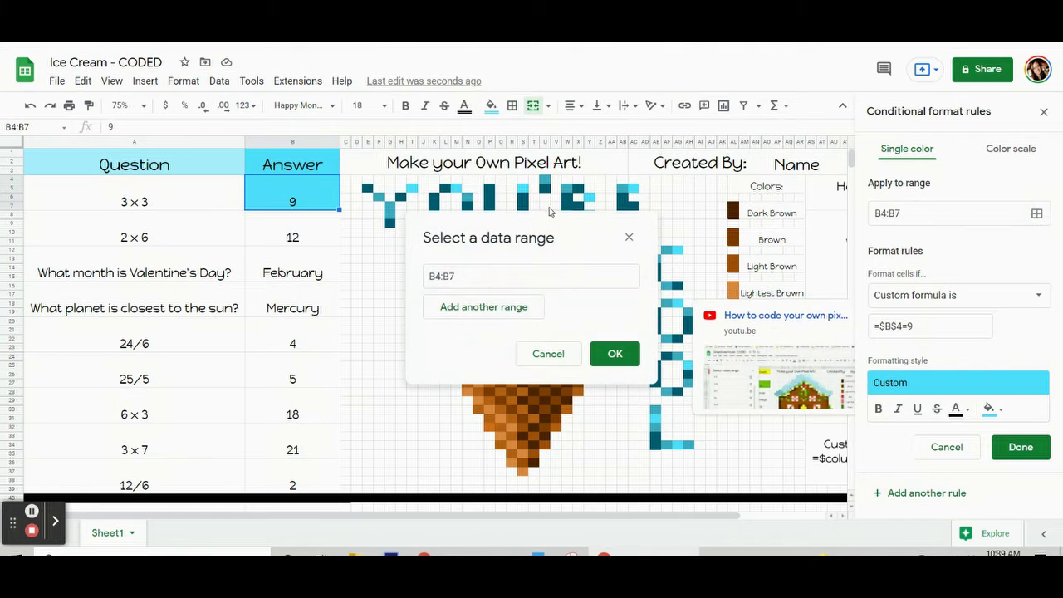
drag(566, 222, 153, 82)
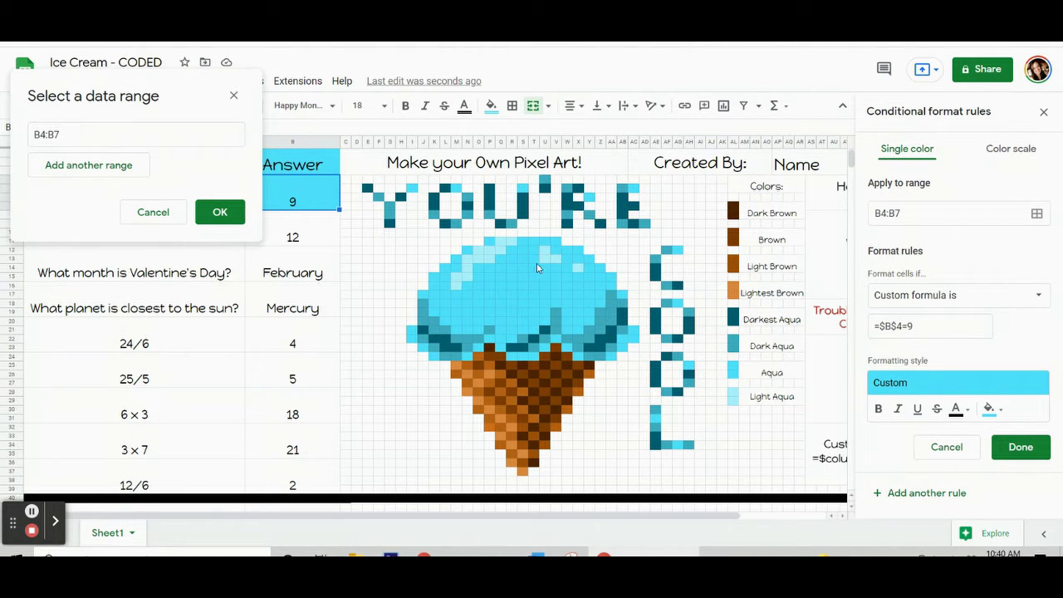
Add the aqua scoop cells R13, P16, T16, T11, W12, Y14, Y17 and V16 to the rule's range.
ctrl+click(512, 259)
ctrl+click(489, 285)
ctrl+click(533, 285)
ctrl+click(533, 241)
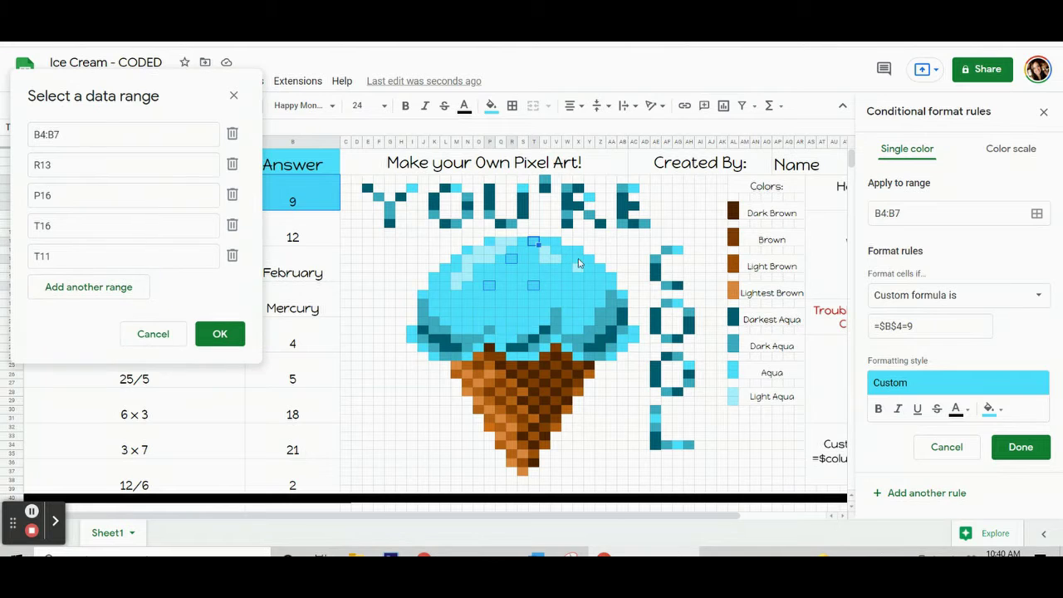
ctrl+click(567, 249)
ctrl+click(589, 267)
ctrl+click(589, 294)
ctrl+click(556, 285)
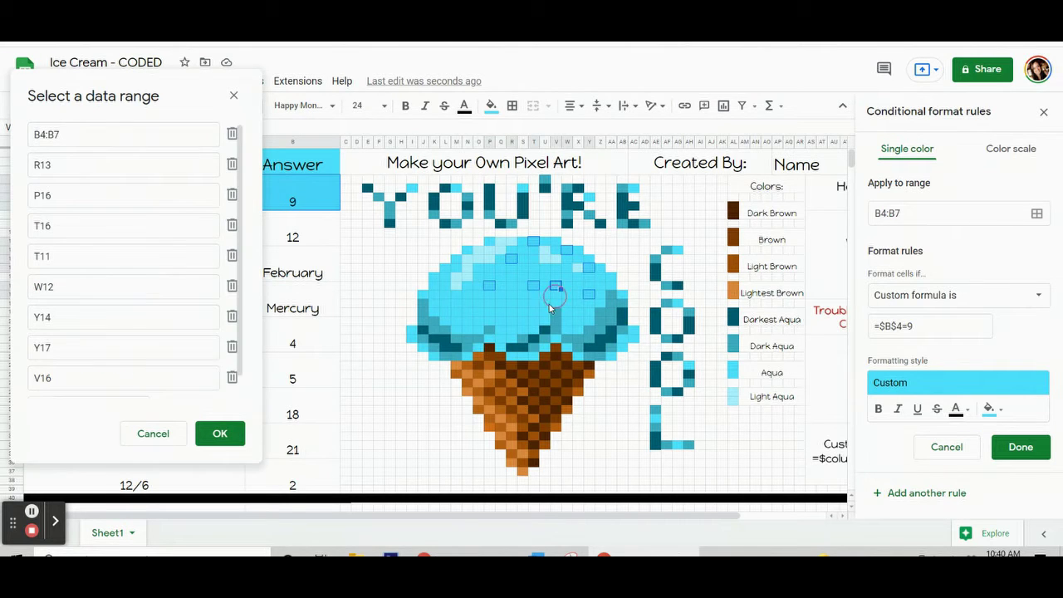
Add the scoop cells U18, S20, P18, N12, L14, K16, L19, N20 and N18 to the rule's range.
ctrl+click(545, 303)
ctrl+click(521, 321)
ctrl+click(490, 304)
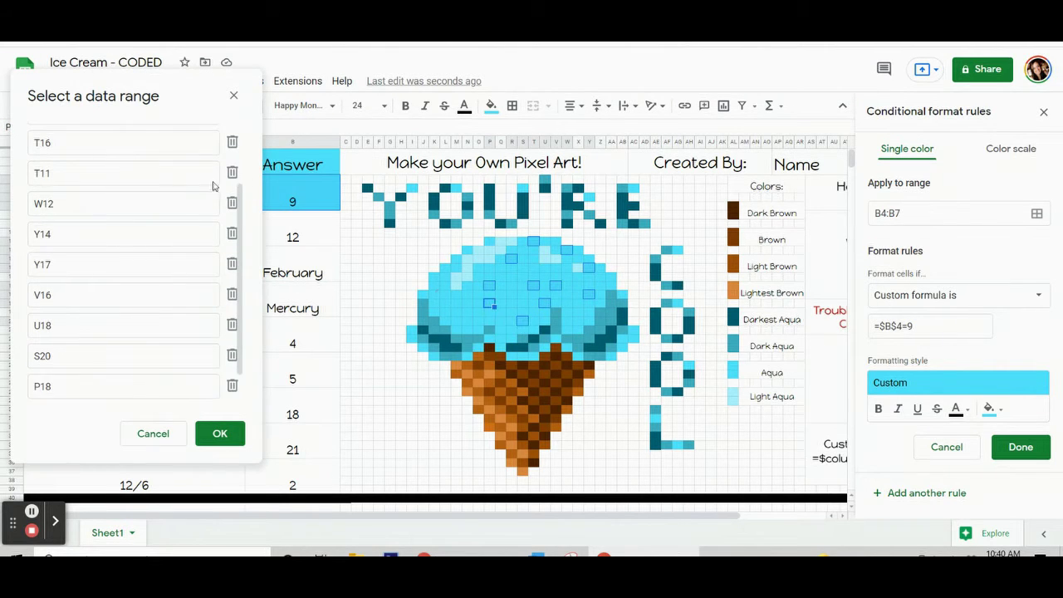
ctrl+click(467, 250)
ctrl+click(445, 267)
ctrl+click(434, 285)
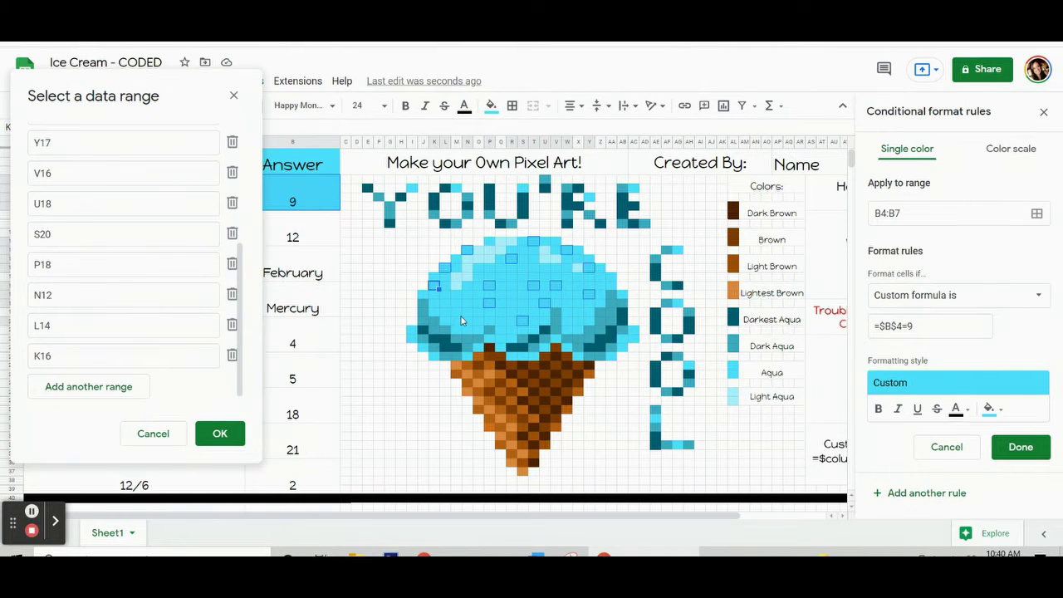
ctrl+click(445, 311)
ctrl+click(465, 320)
ctrl+click(468, 303)
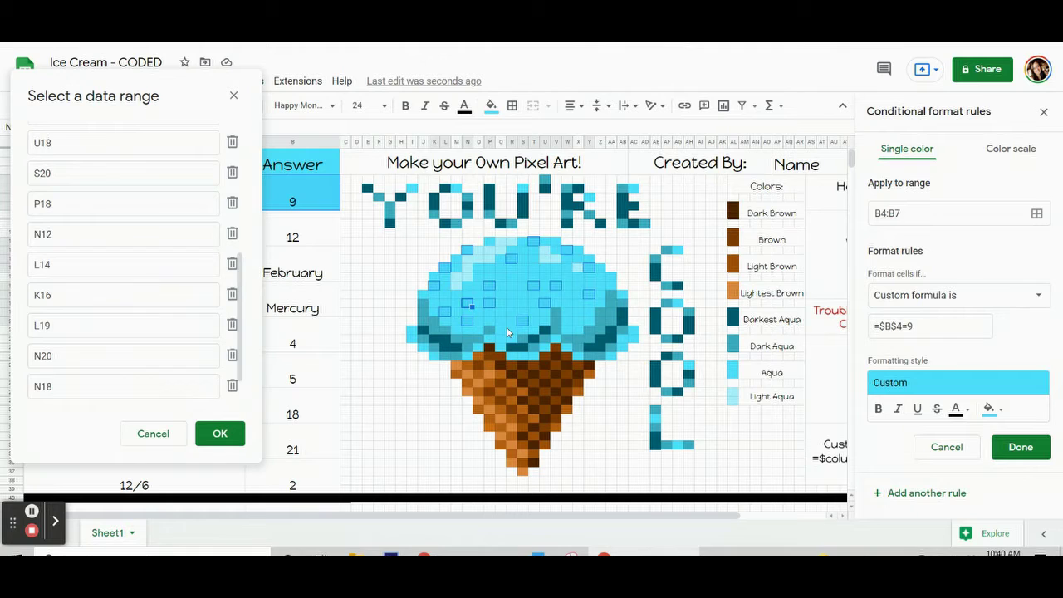
Extend the rule's range with the scattered scoop cells Q21, R16, U14, X21 and W18.
ctrl+click(502, 329)
ctrl+click(511, 285)
ctrl+click(545, 268)
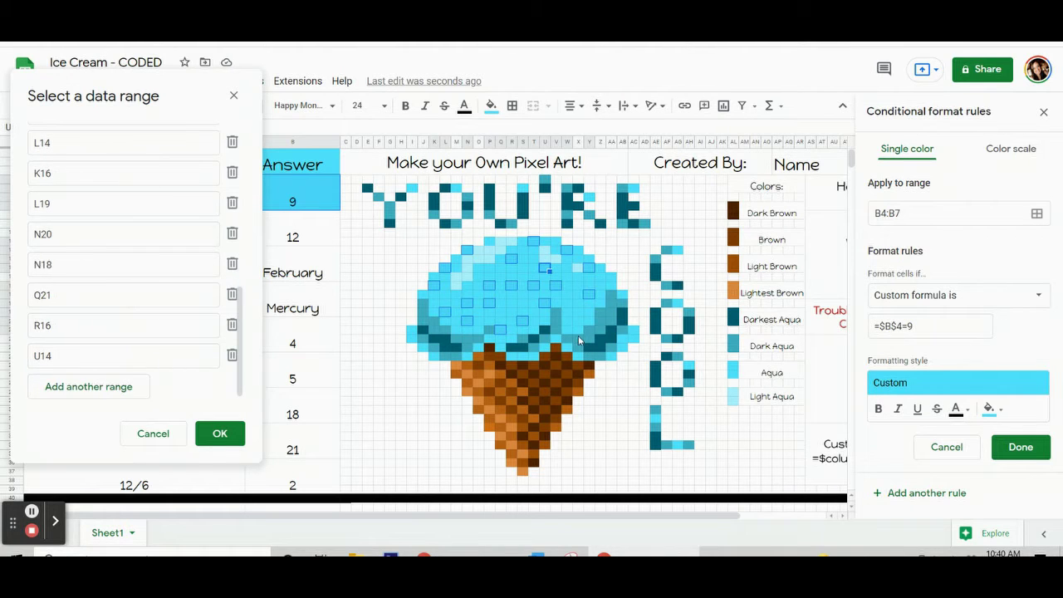
ctrl+click(578, 330)
ctrl+click(567, 302)
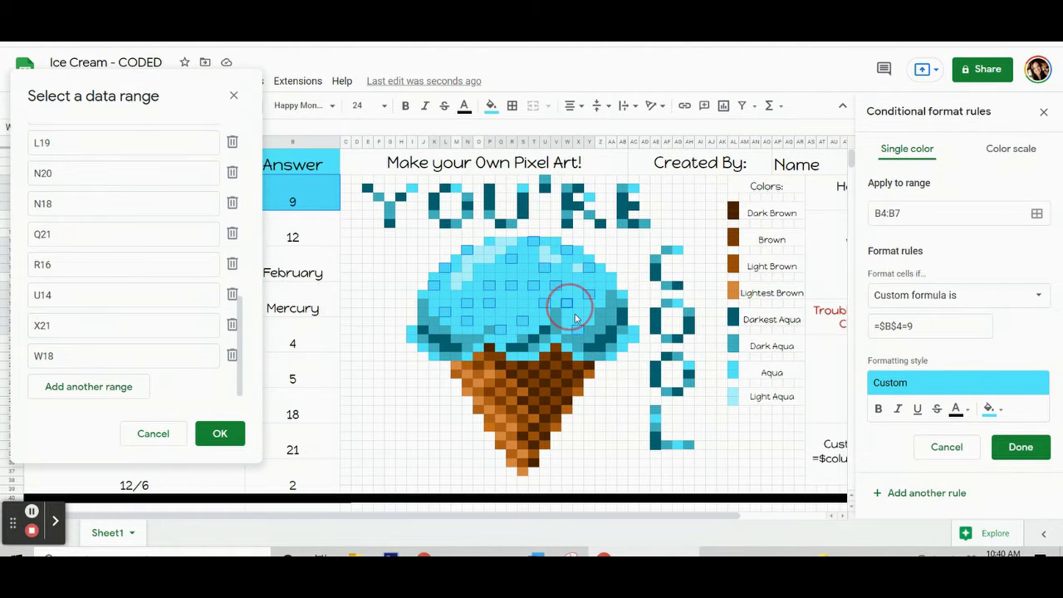
Add the aqua cells AC21, AB22, AA24, X24, V22, T24, N24 and AA15 along the scoop's edges to the rule's range.
ctrl+click(633, 331)
ctrl+click(621, 336)
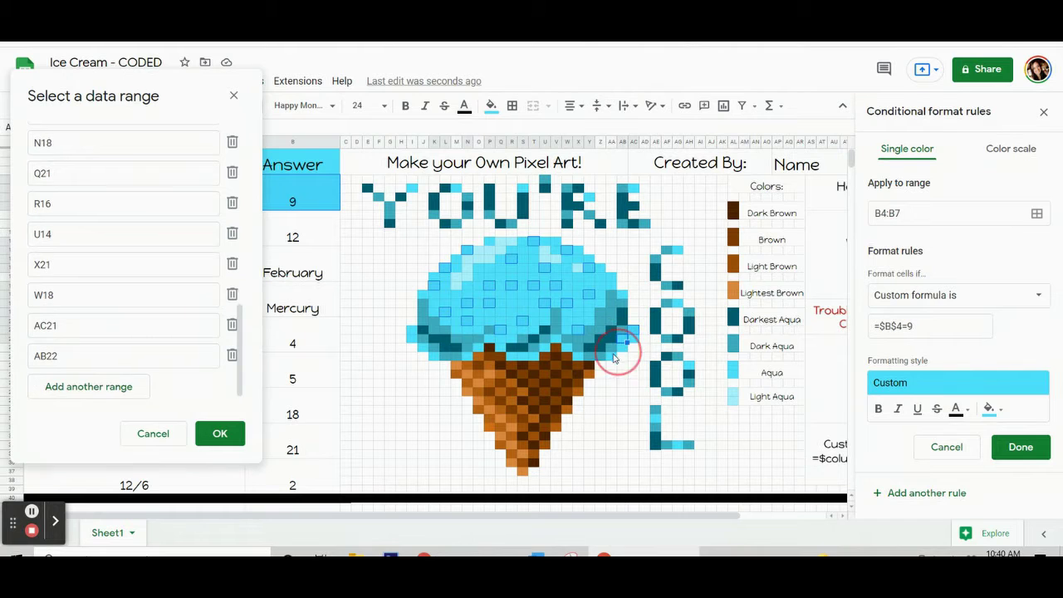
ctrl+click(612, 355)
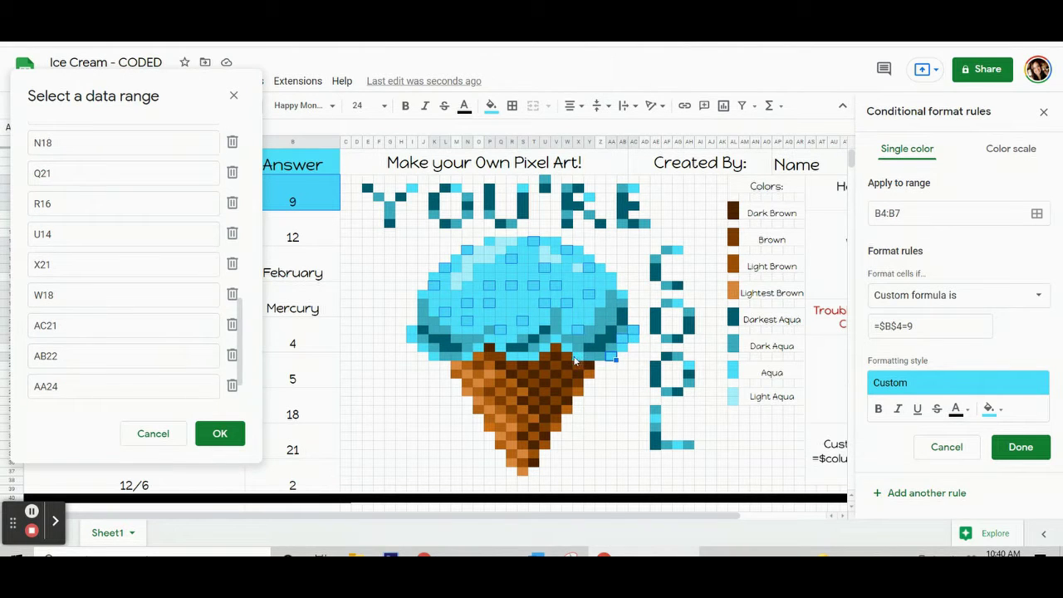
ctrl+click(575, 359)
ctrl+click(560, 339)
ctrl+click(539, 359)
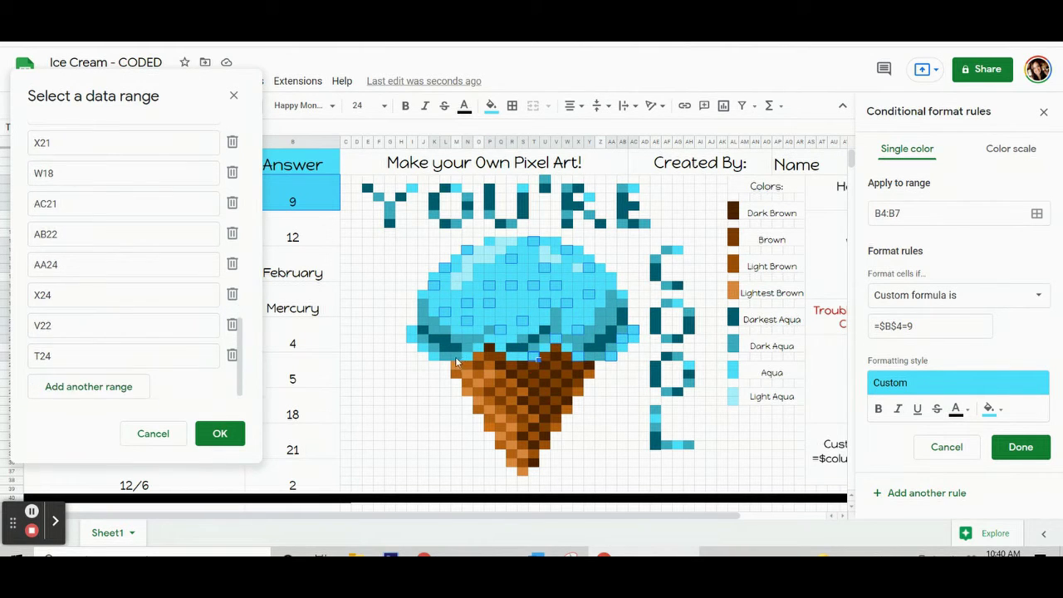
ctrl+click(468, 358)
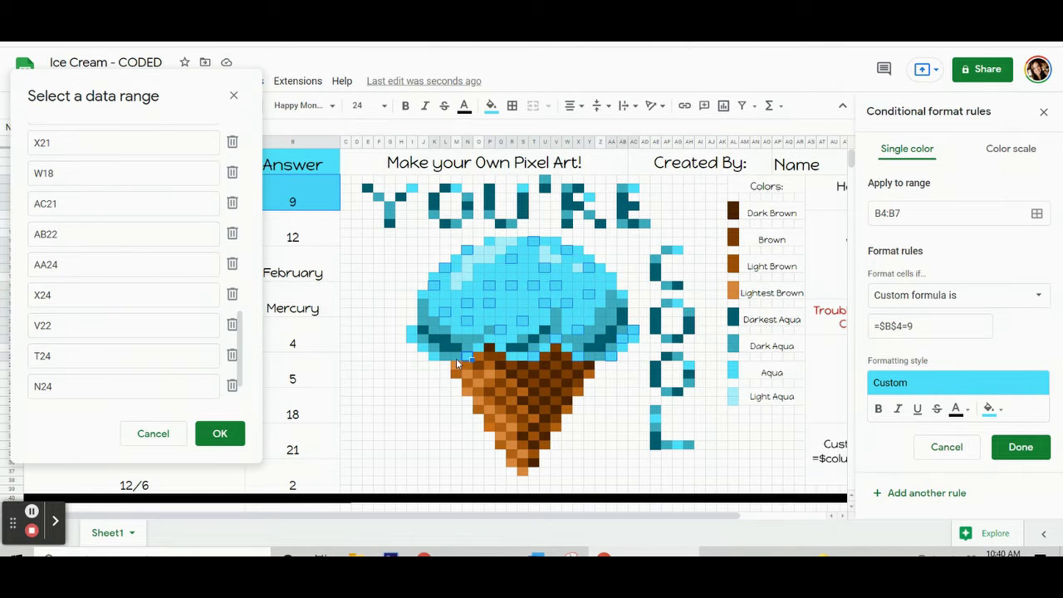
shift+click(457, 358)
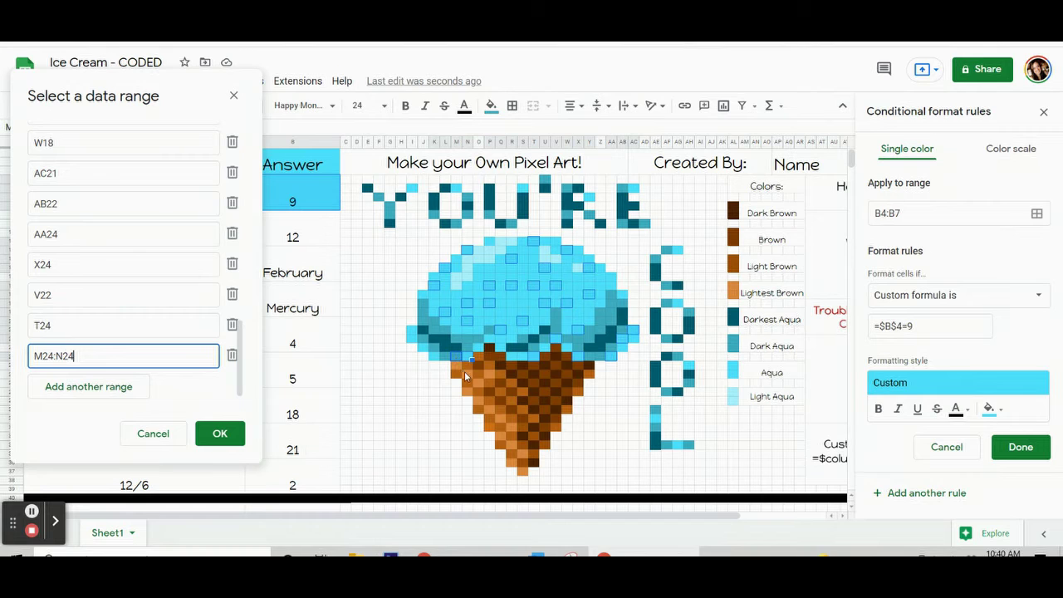
click(466, 359)
ctrl+click(538, 384)
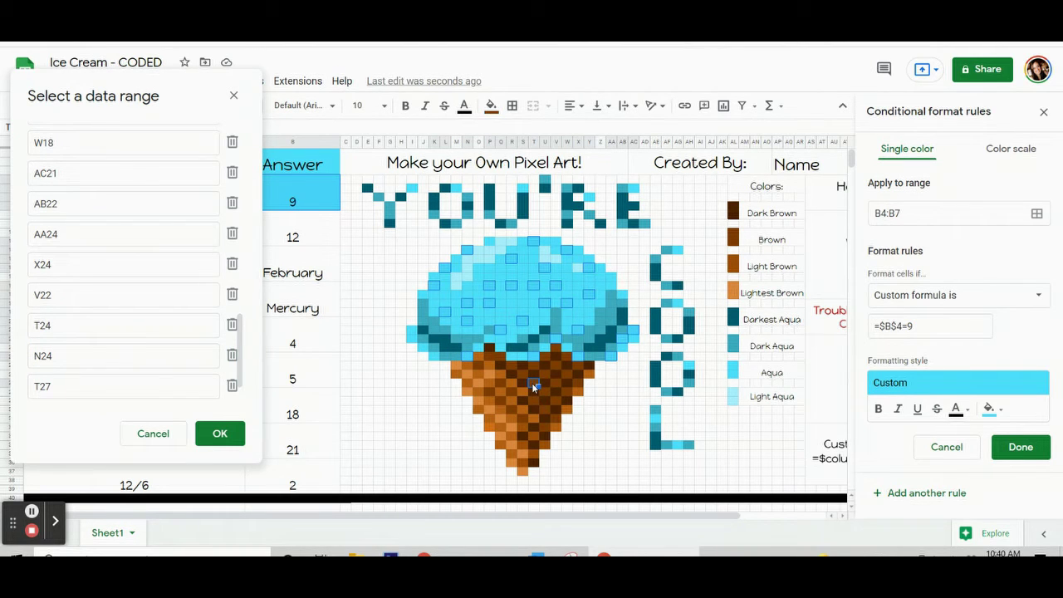
click(614, 277)
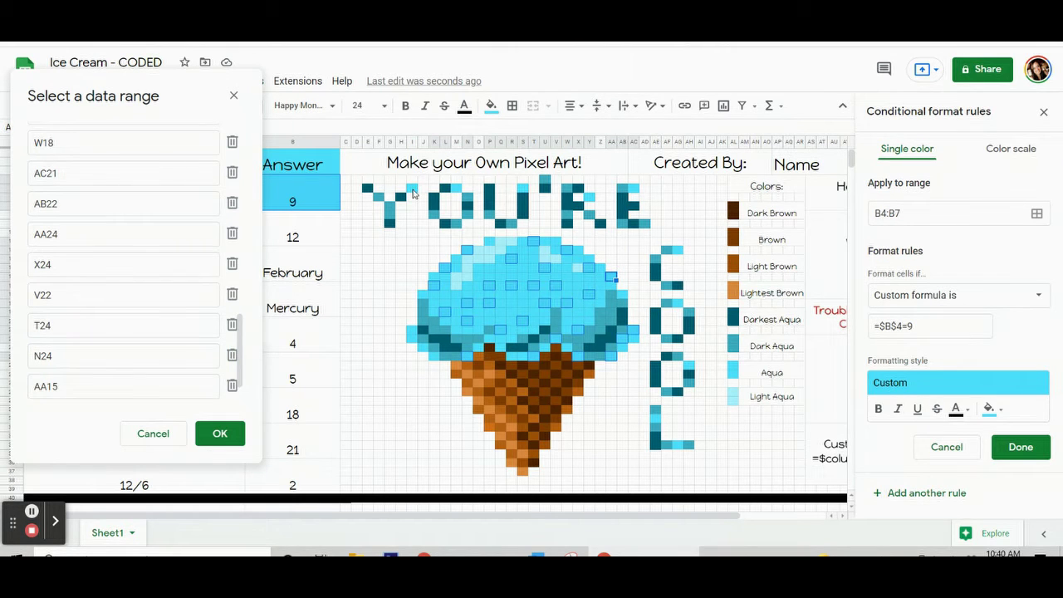
Add the aqua letter cells I5, M5, S5, Y6 and AC5 in YOU'RE to the rule's range.
ctrl+click(413, 188)
ctrl+click(457, 189)
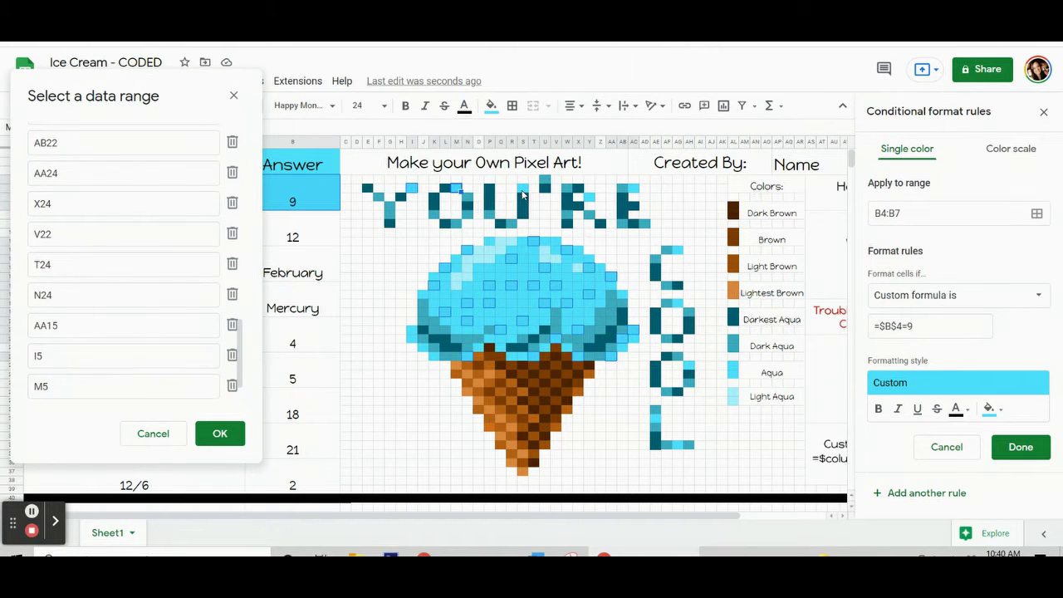
ctrl+click(522, 191)
ctrl+click(589, 199)
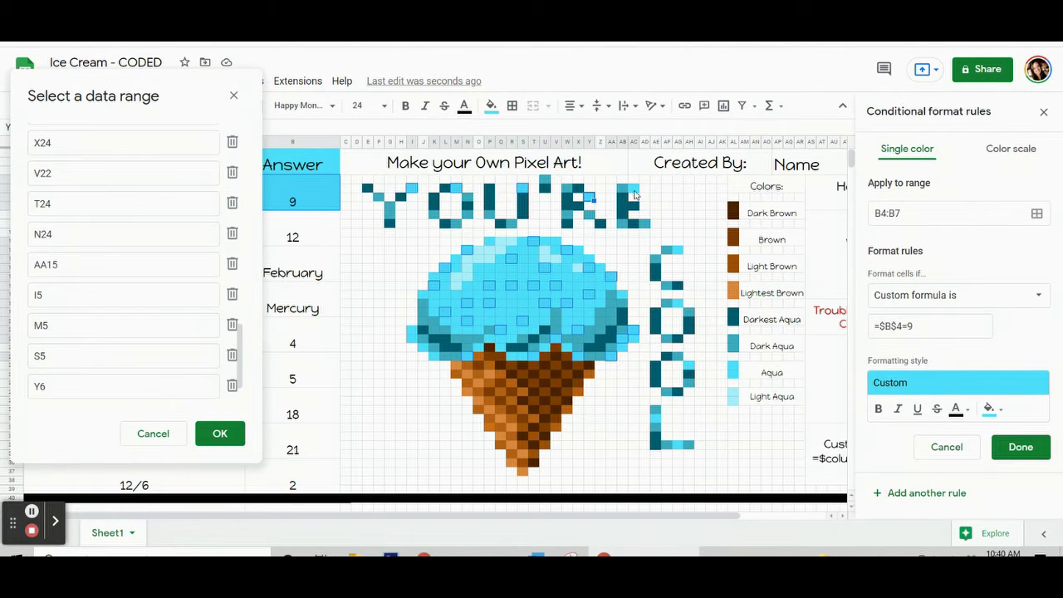
ctrl+click(635, 194)
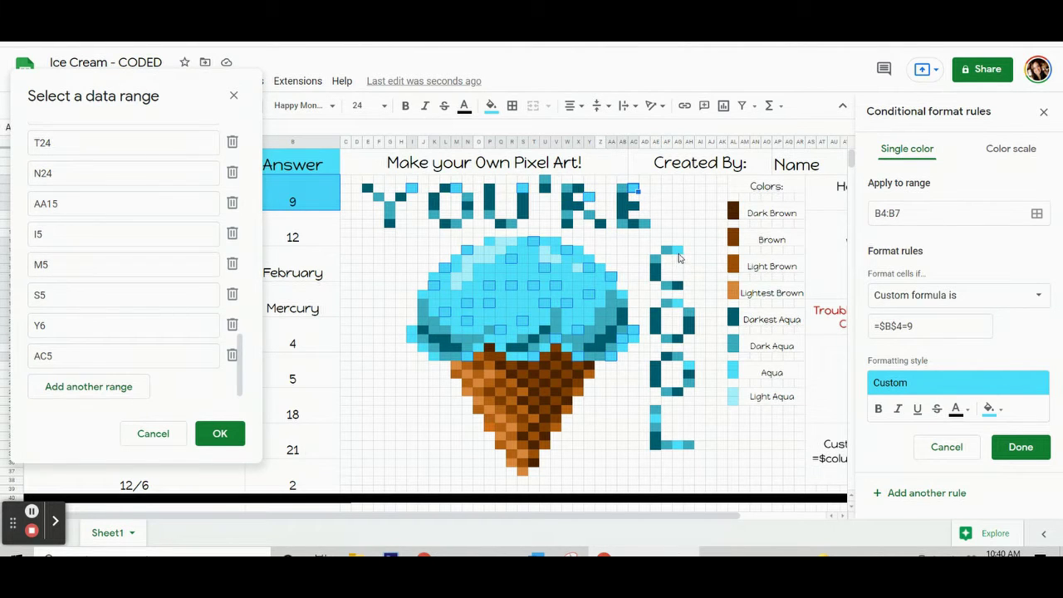
Add the aqua letter cells AG12, AG18, AH25, AE31 and AG34 in COOL to the rule's range.
ctrl+click(679, 258)
ctrl+click(692, 373)
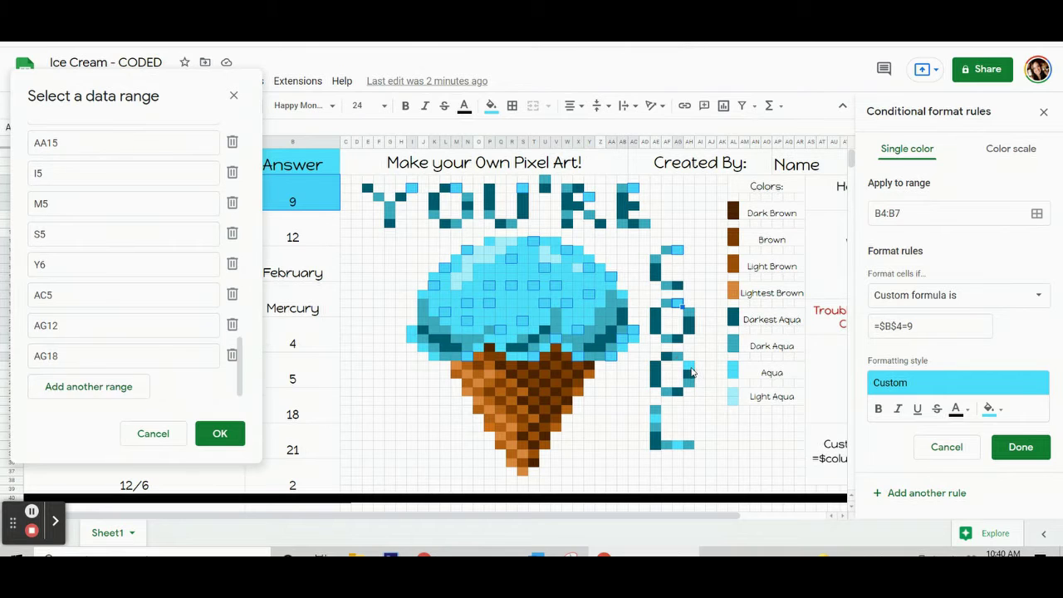
ctrl+click(655, 422)
ctrl+click(655, 421)
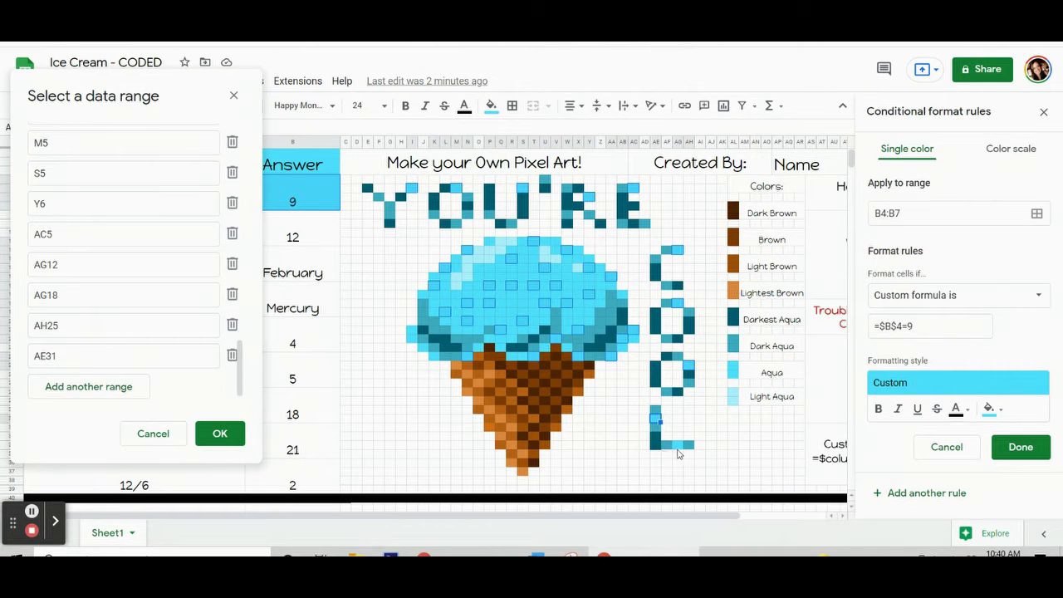
ctrl+click(679, 447)
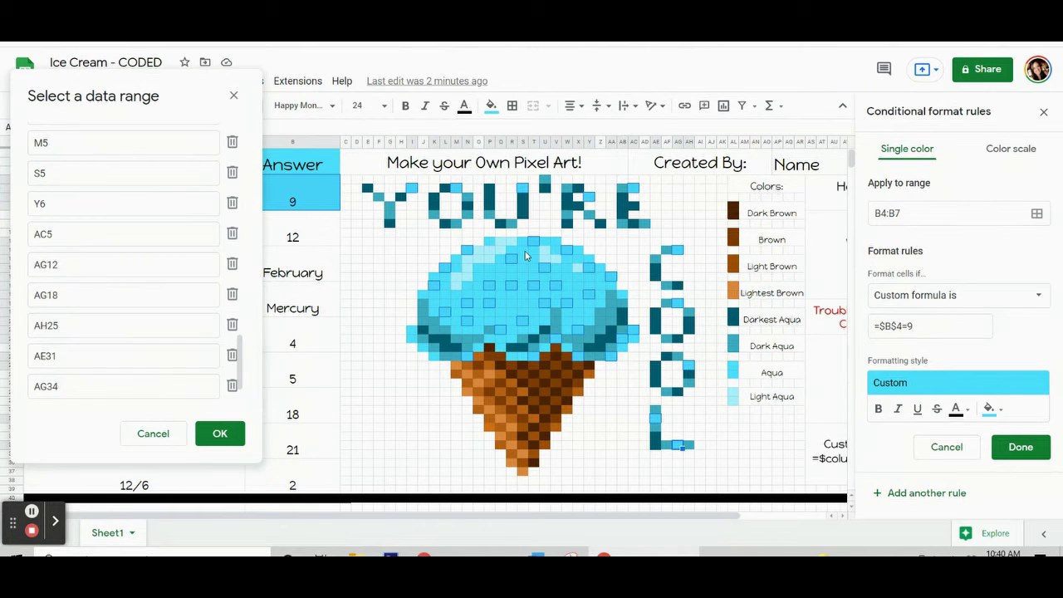
Add the scoop cells S12, P14, N16, L17, J17 and I21, accept the data range and save the rule.
ctrl+click(521, 249)
ctrl+click(492, 271)
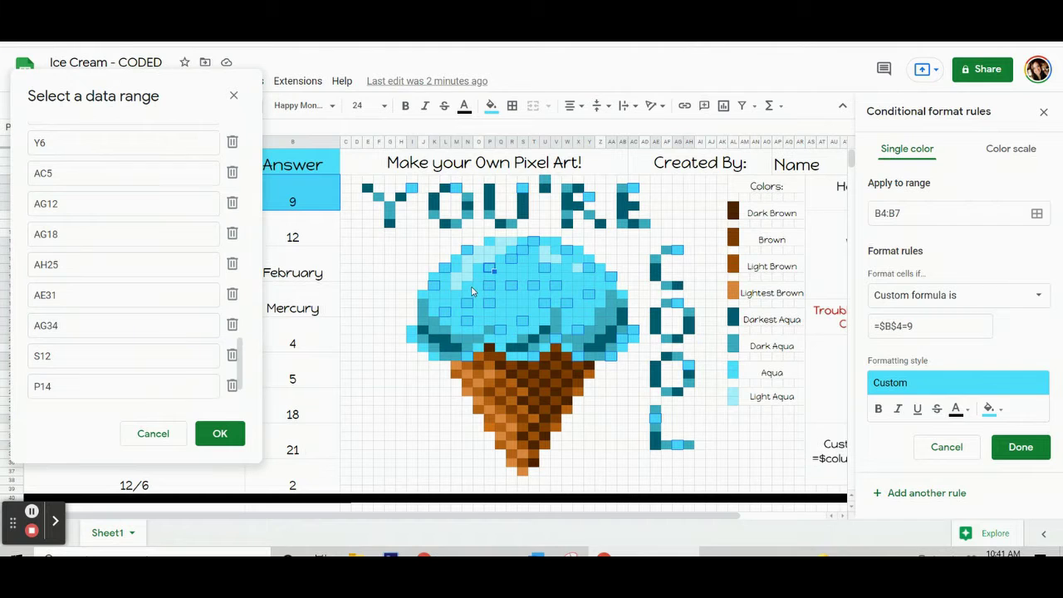
ctrl+click(470, 293)
ctrl+click(447, 295)
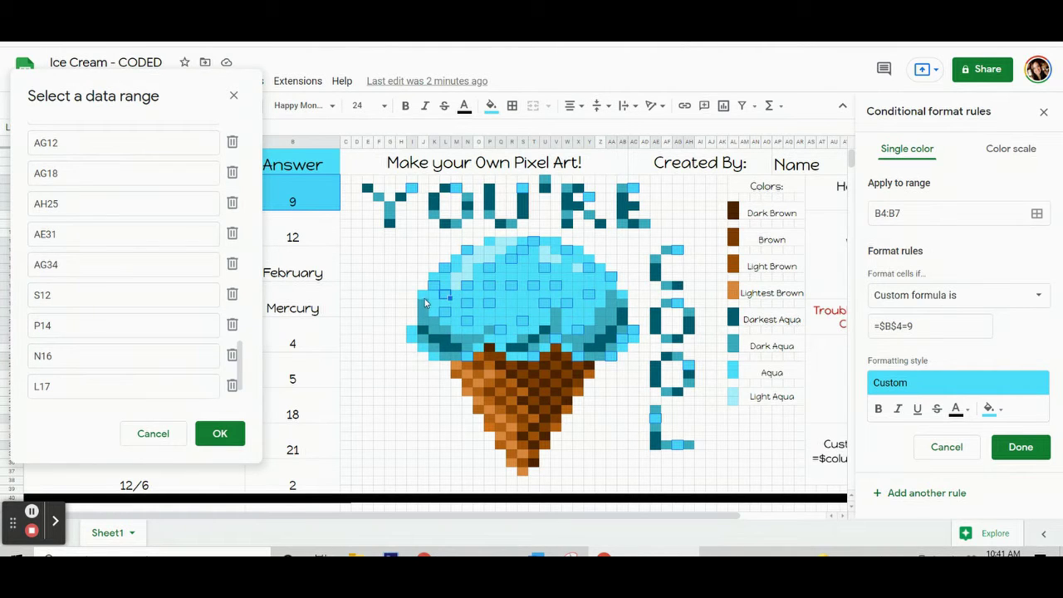
ctrl+click(425, 295)
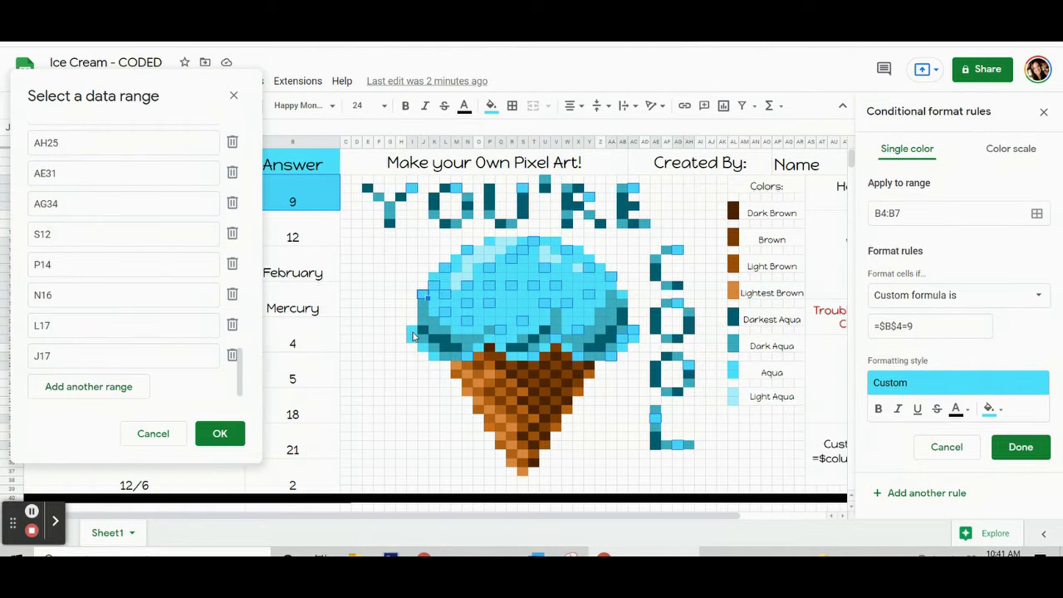
ctrl+click(413, 333)
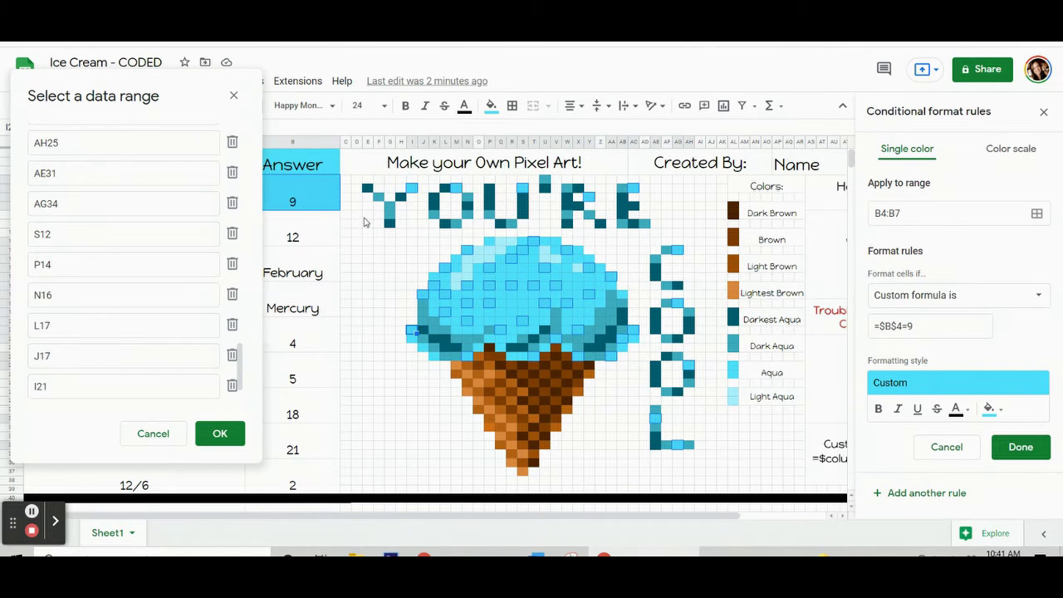
click(221, 439)
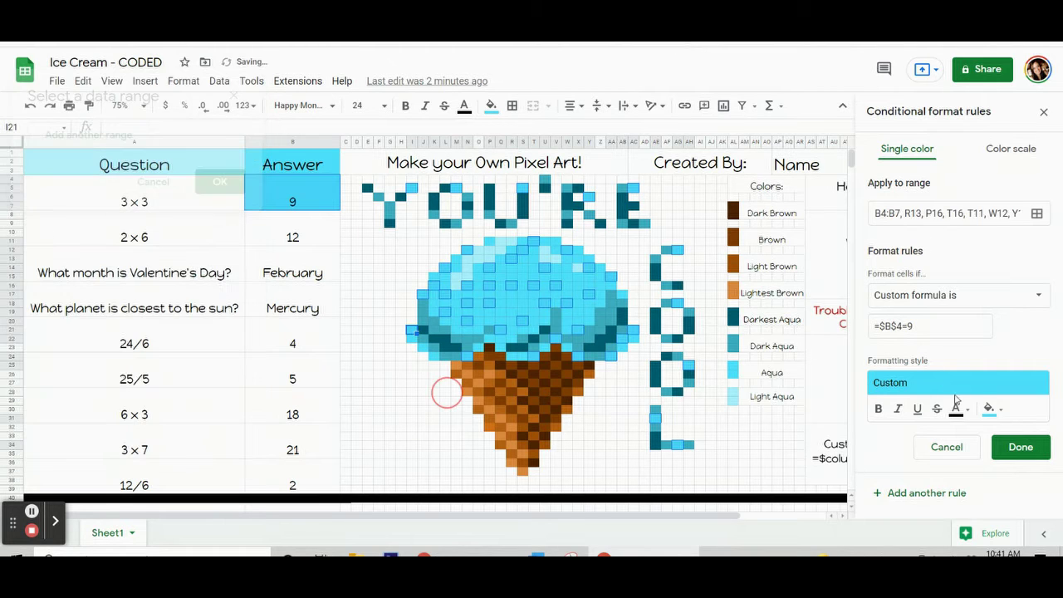
click(1005, 449)
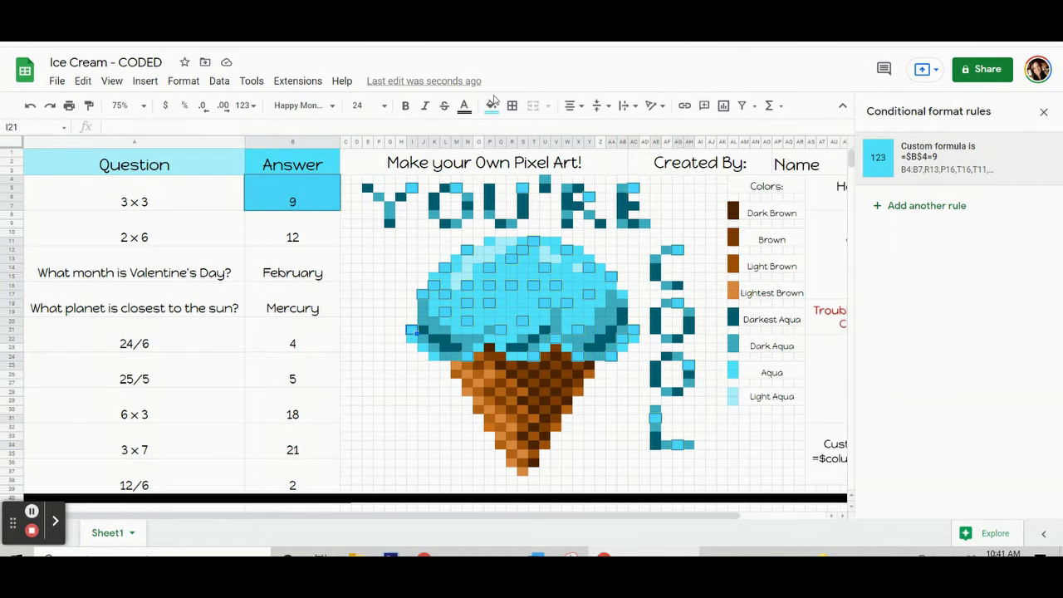
Reset the fill color of the selected coded cells and deselect them.
click(492, 106)
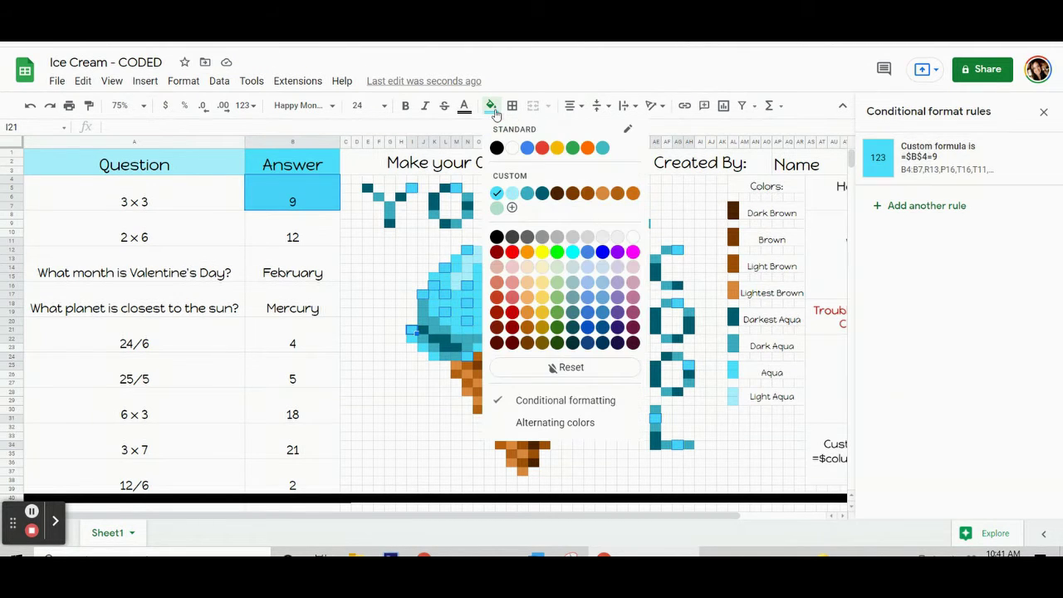
click(545, 371)
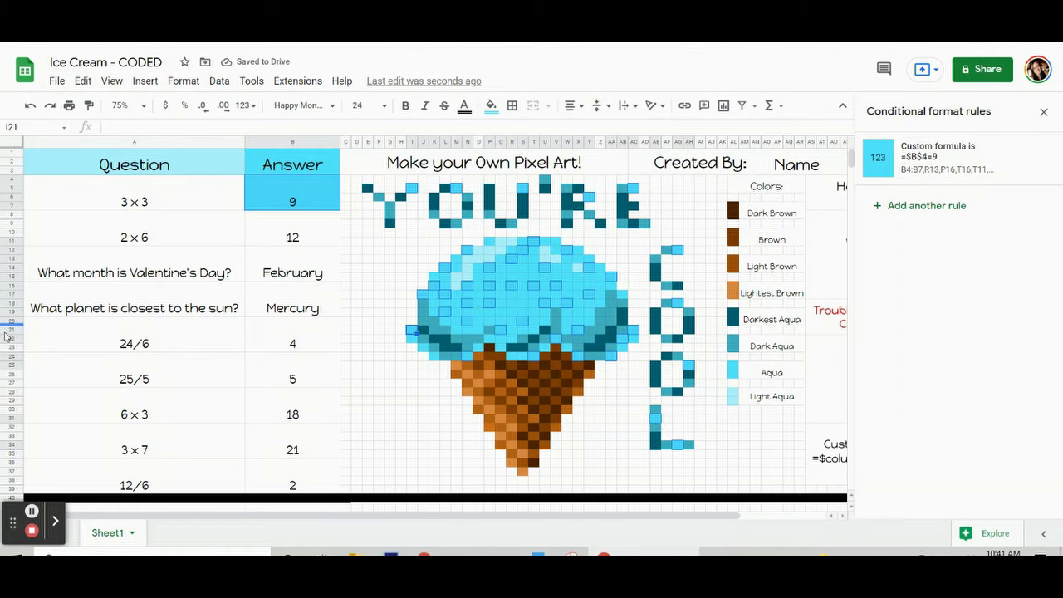
click(57, 348)
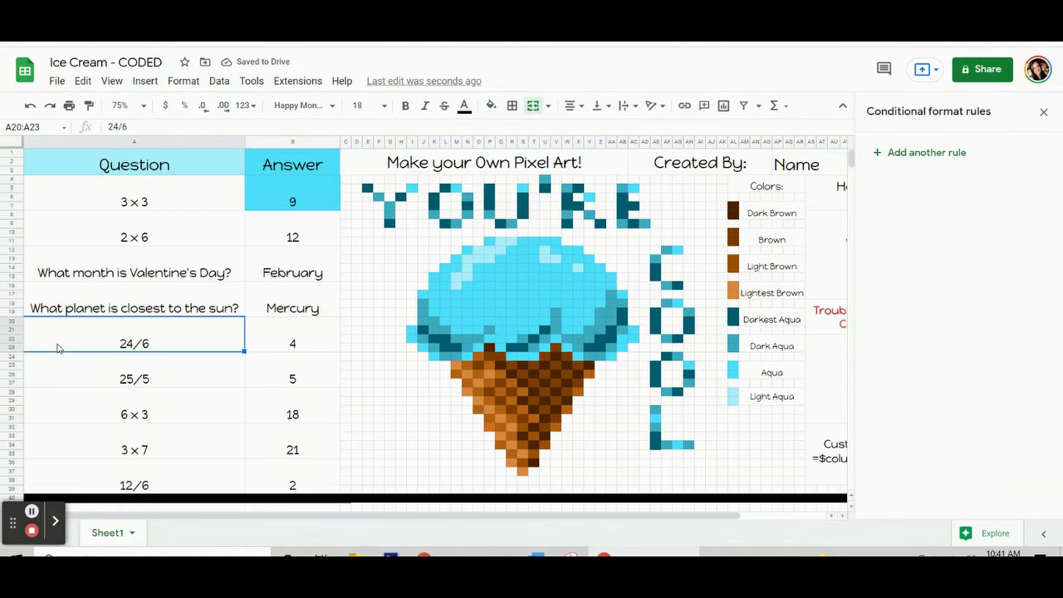
Test the coded pixels by clearing the 3 x 3 answer and re-entering 9.
click(292, 215)
click(291, 207)
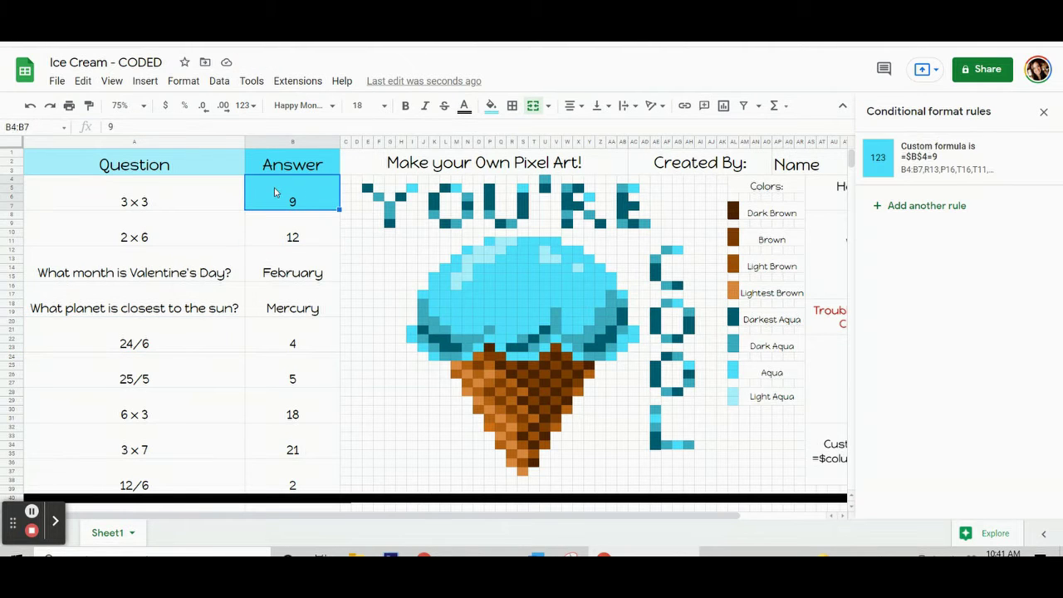
key(Delete)
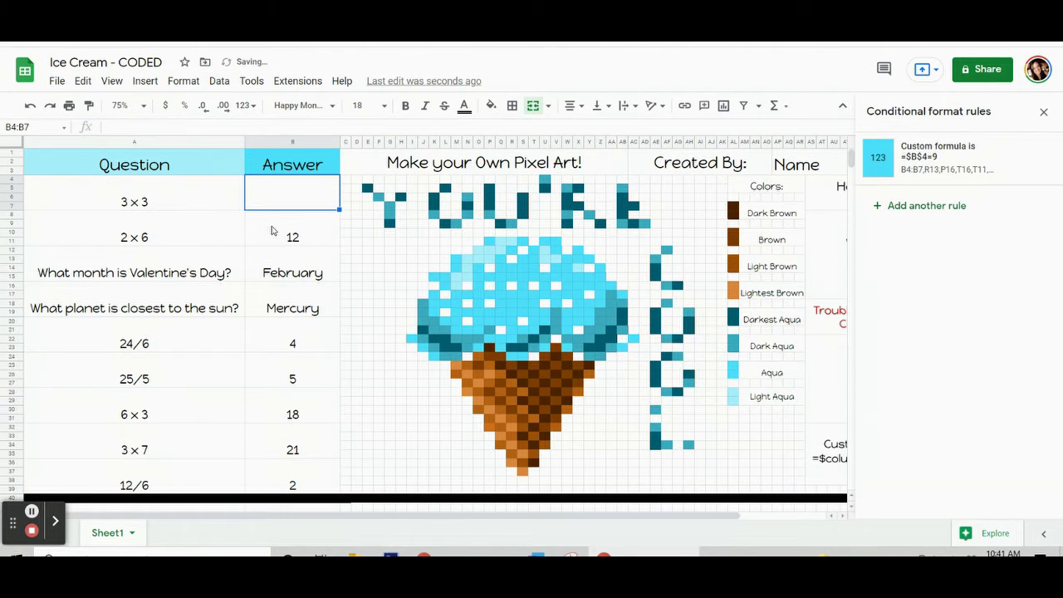
click(280, 200)
text(9)
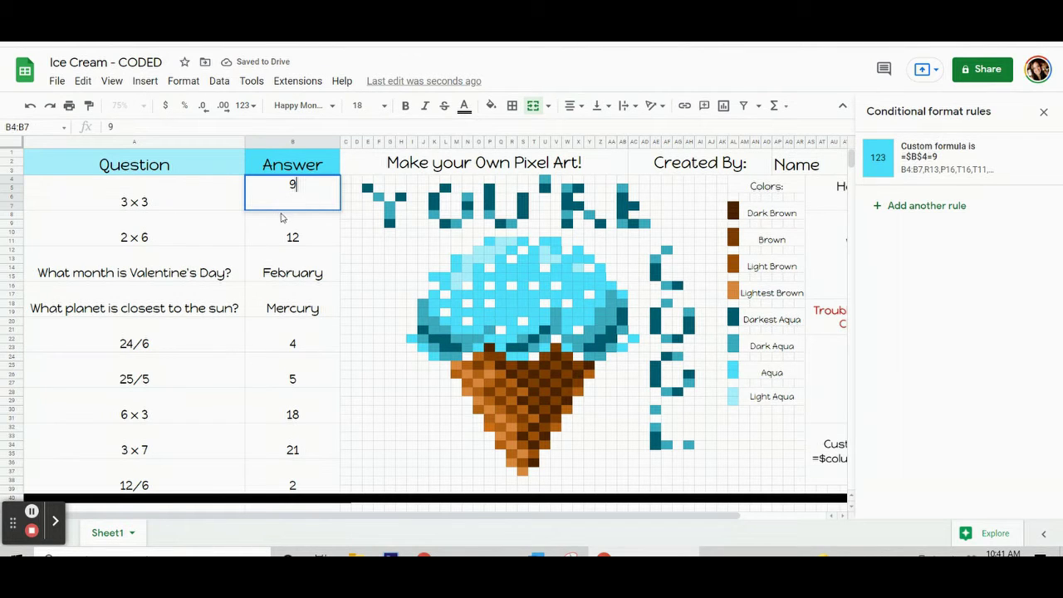
click(275, 245)
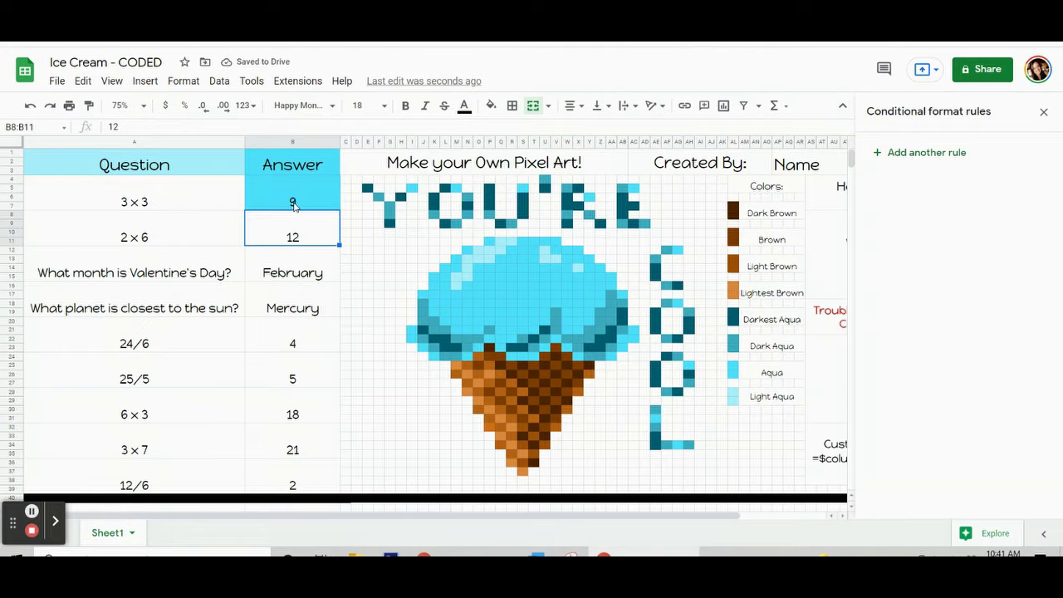
Clear the 3 x 3 answer and select the 2 x 6 answer cell.
click(294, 206)
key(Delete)
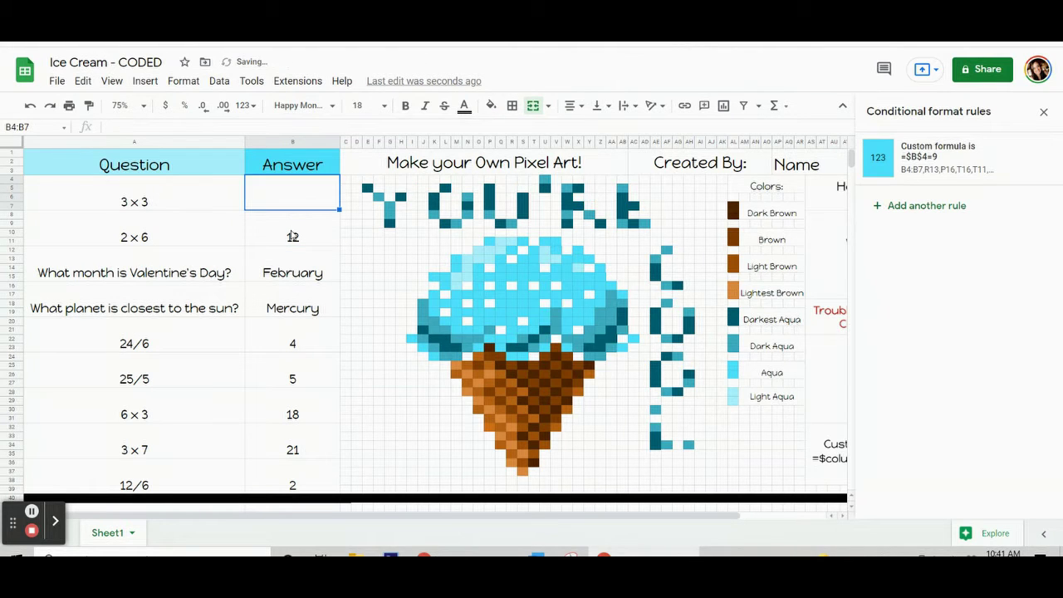
click(293, 236)
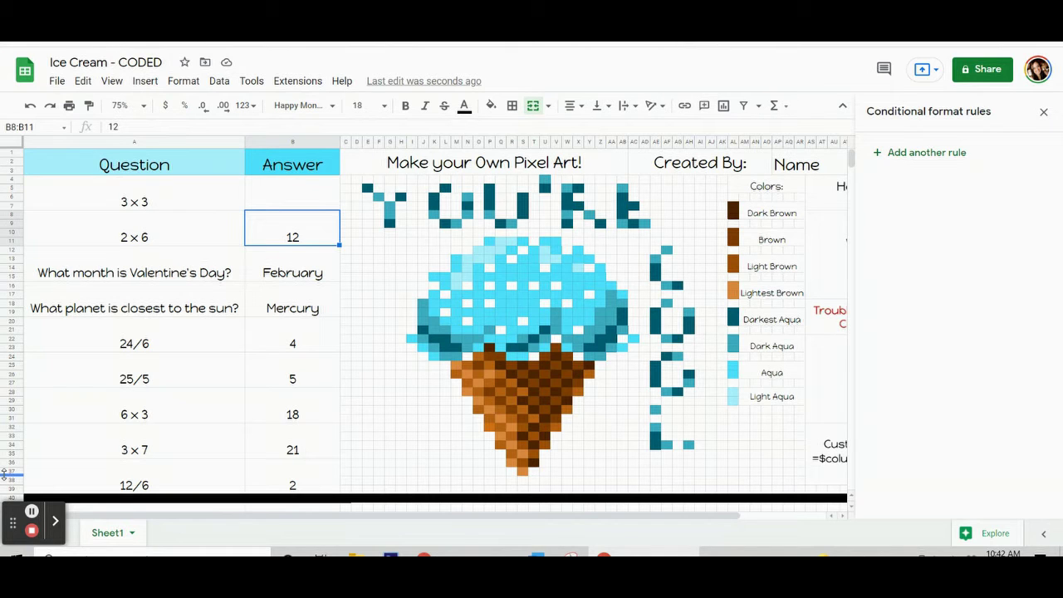
Add a conditional format rule for the 2 x 6 answer cell with a dark brown fill.
click(31, 512)
click(32, 512)
click(275, 236)
click(955, 154)
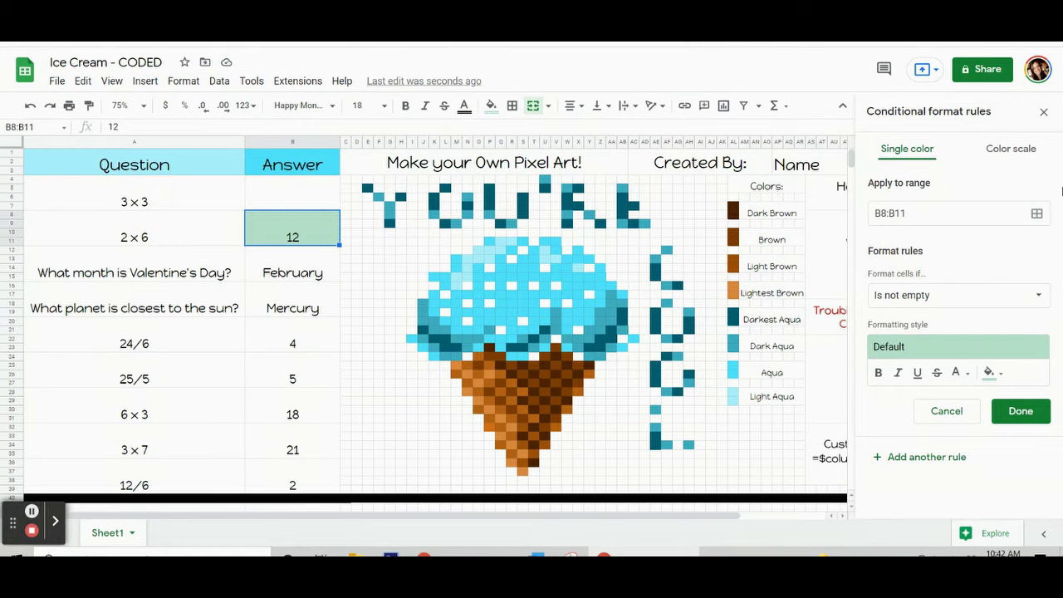
click(998, 373)
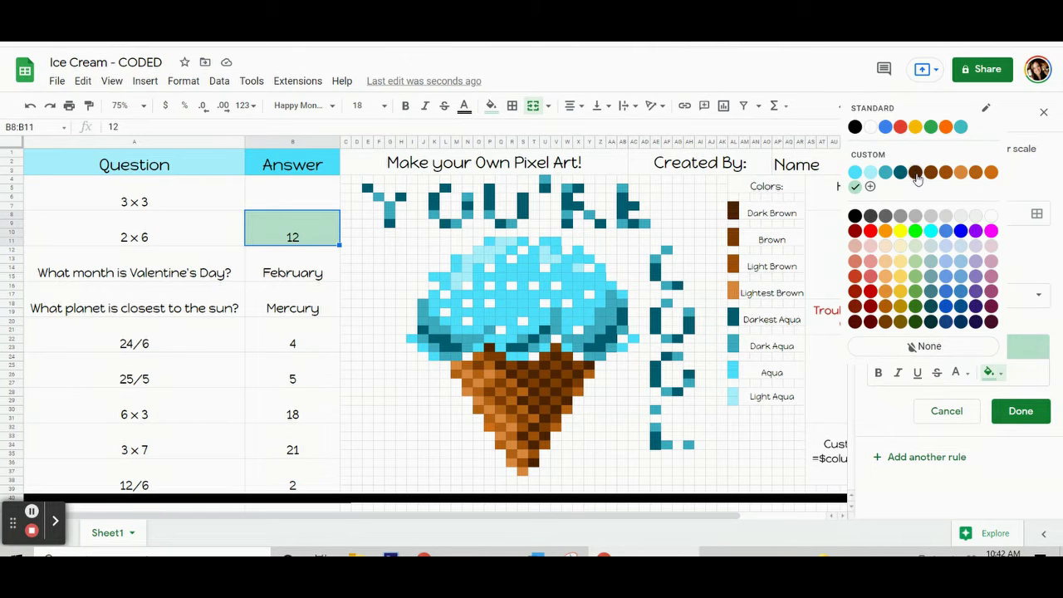
click(521, 363)
click(494, 106)
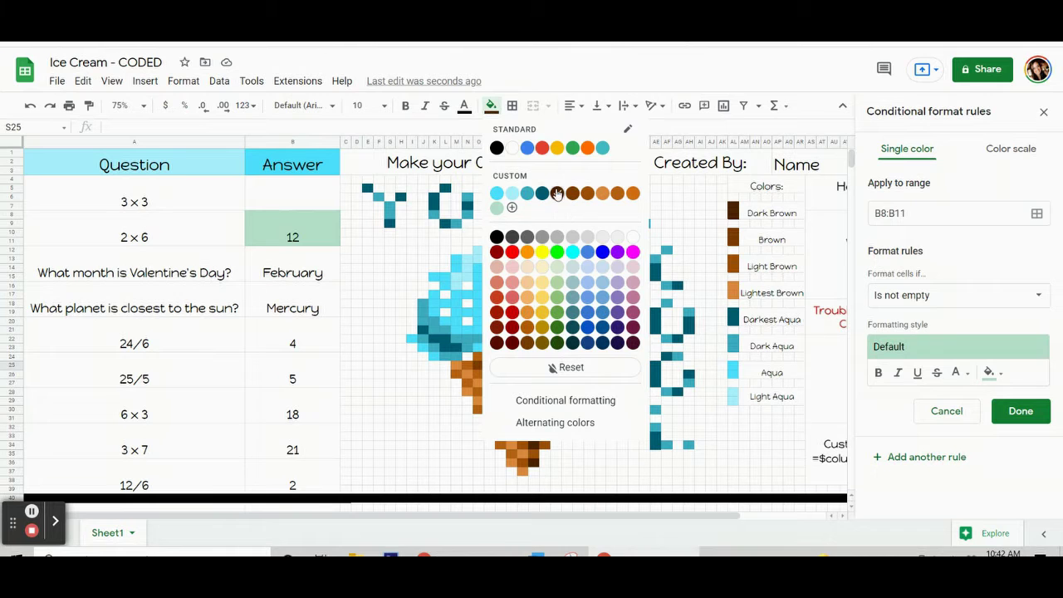
click(295, 237)
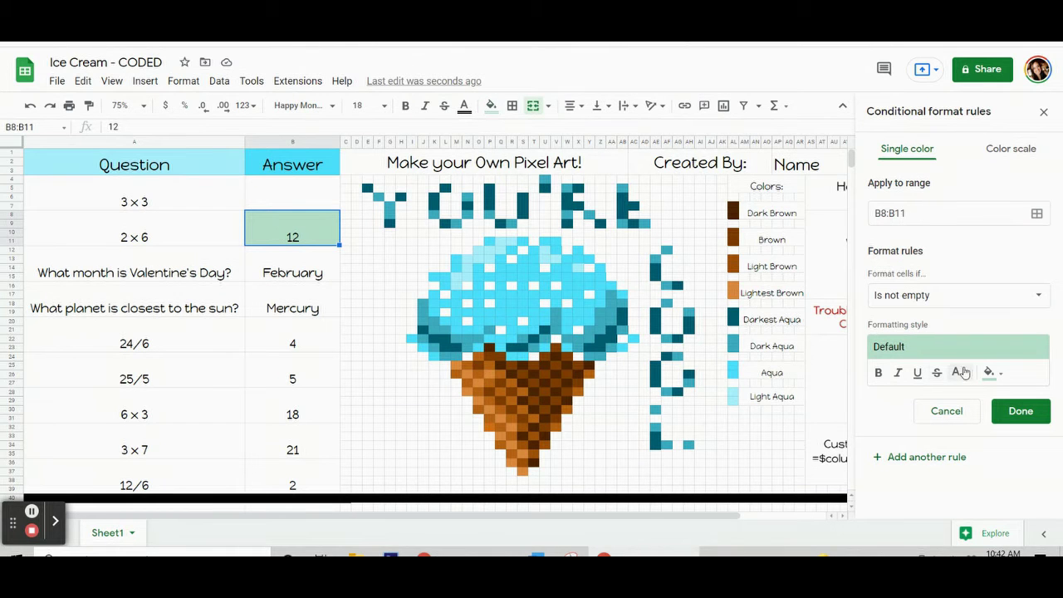
click(989, 372)
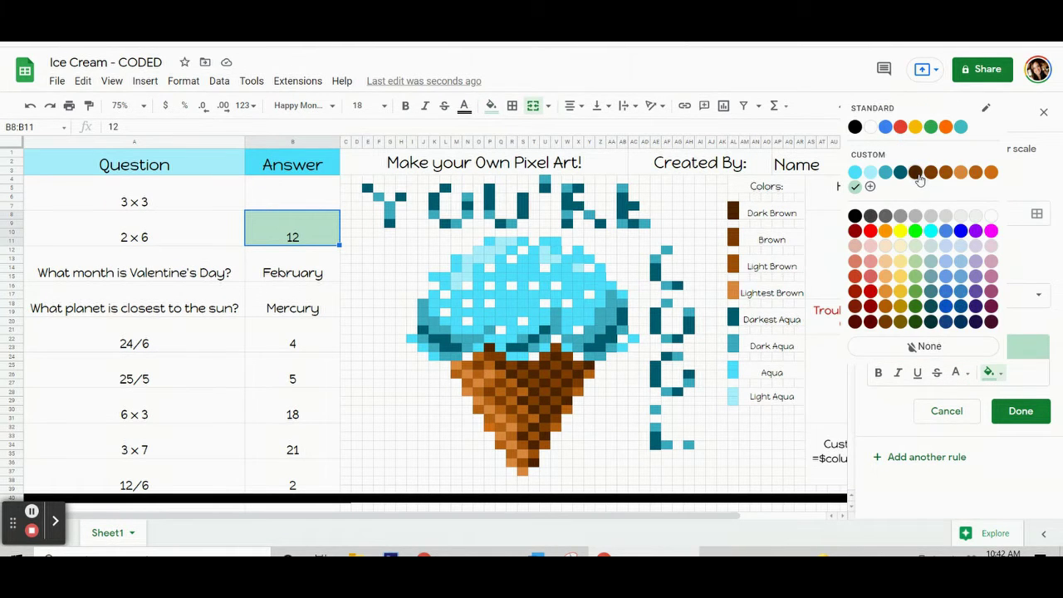
click(915, 173)
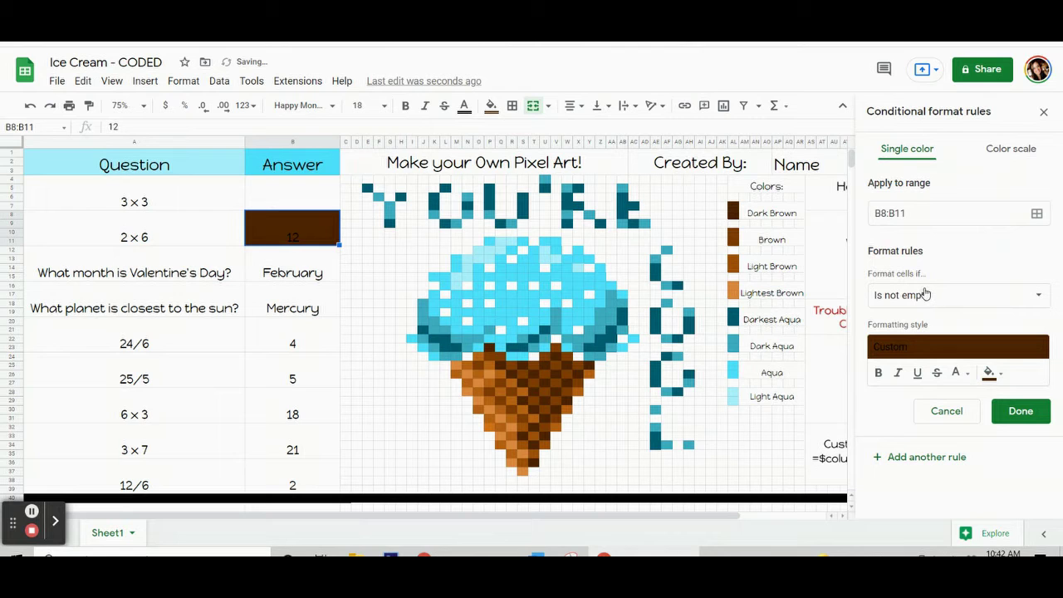
Set the rule's condition to the custom formula =$b$8=12.
click(926, 293)
scroll(914, 404, down, 3)
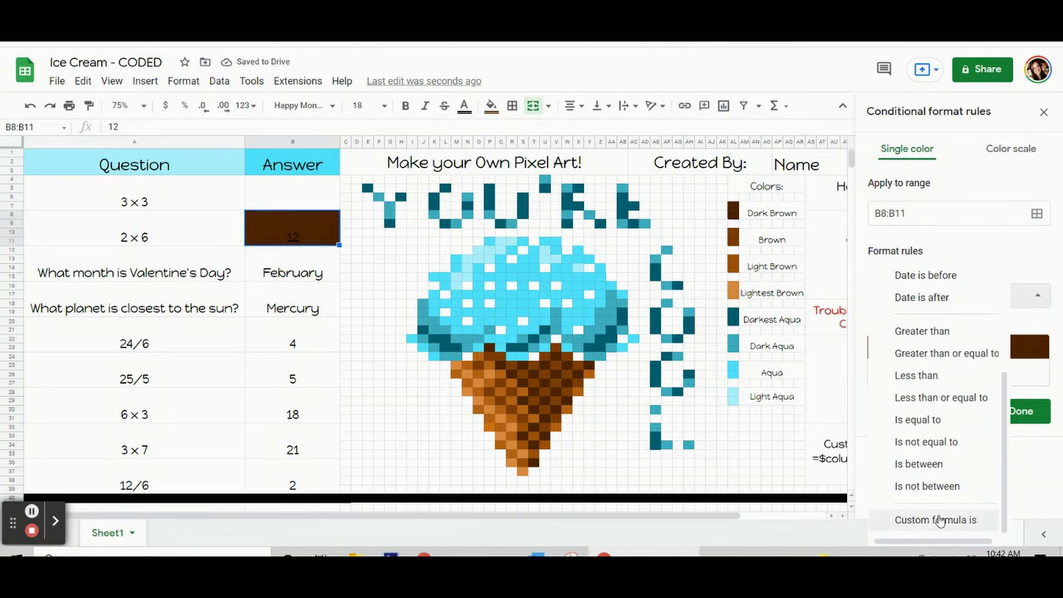
click(947, 517)
click(929, 323)
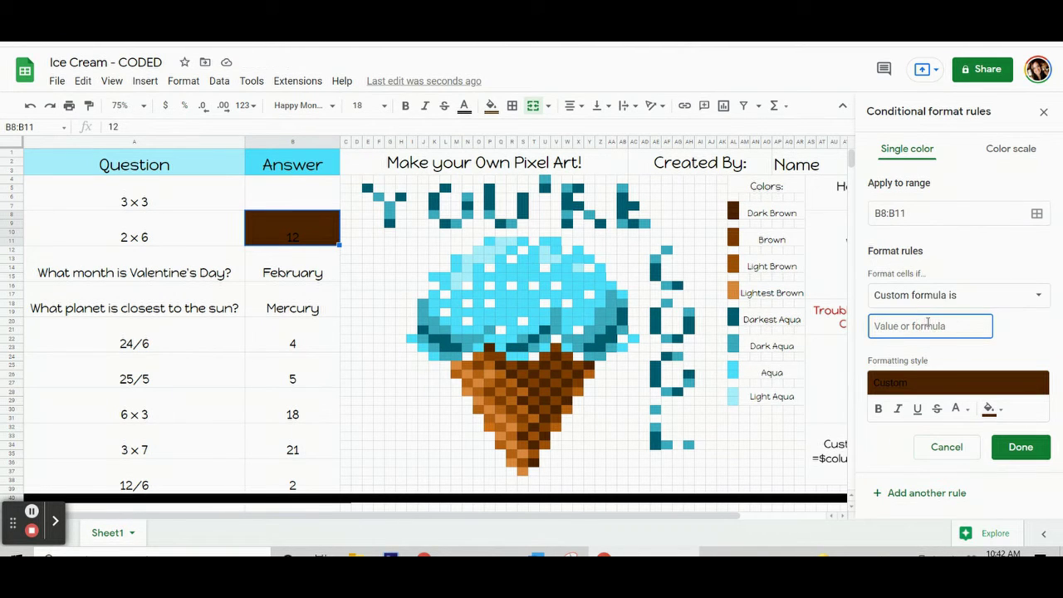
text(=$b$8=)
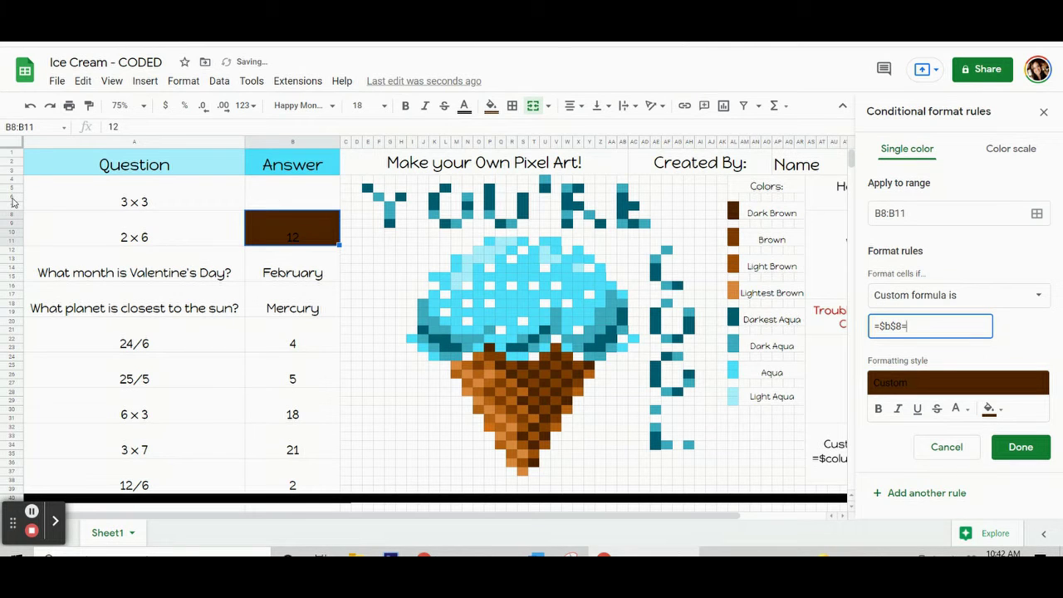
text(12)
Extend the rule's data range with the upper cone cells P23, V24, U25, W25 and Y25.
click(1039, 214)
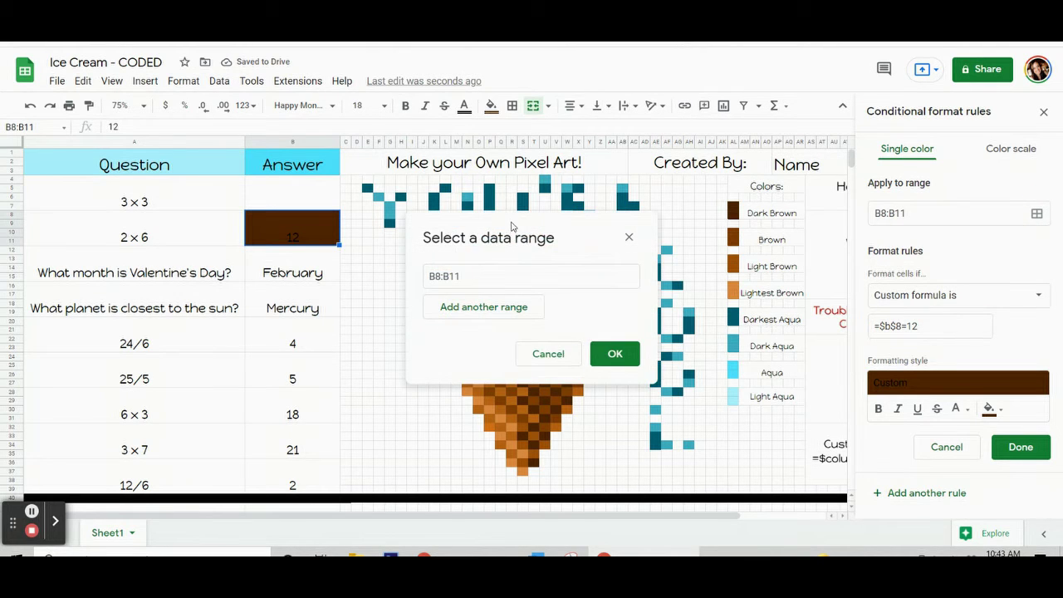
drag(512, 229, 133, 84)
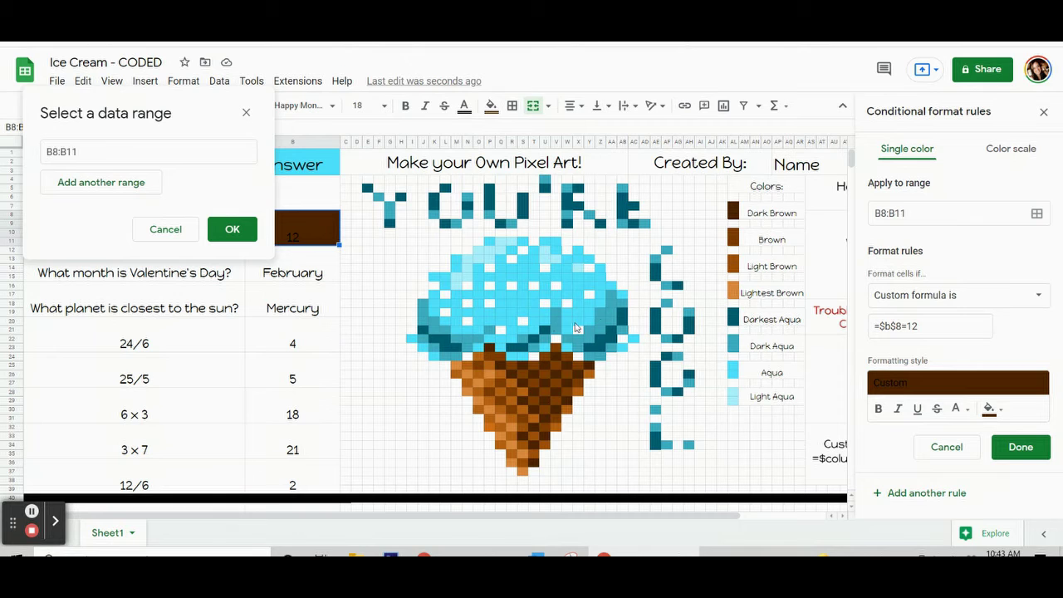
ctrl+click(493, 351)
ctrl+click(555, 356)
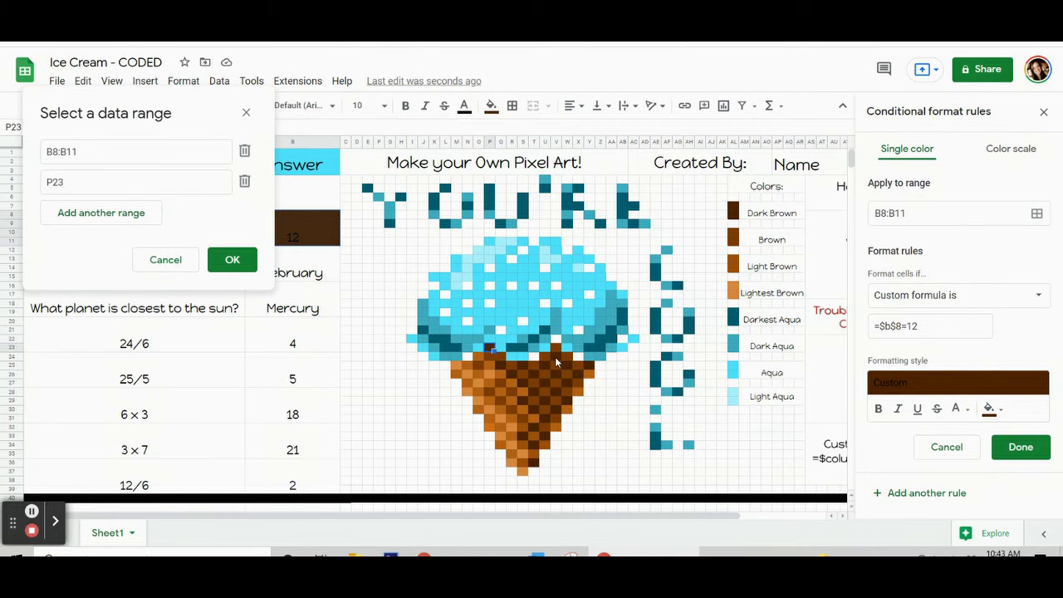
ctrl+click(547, 366)
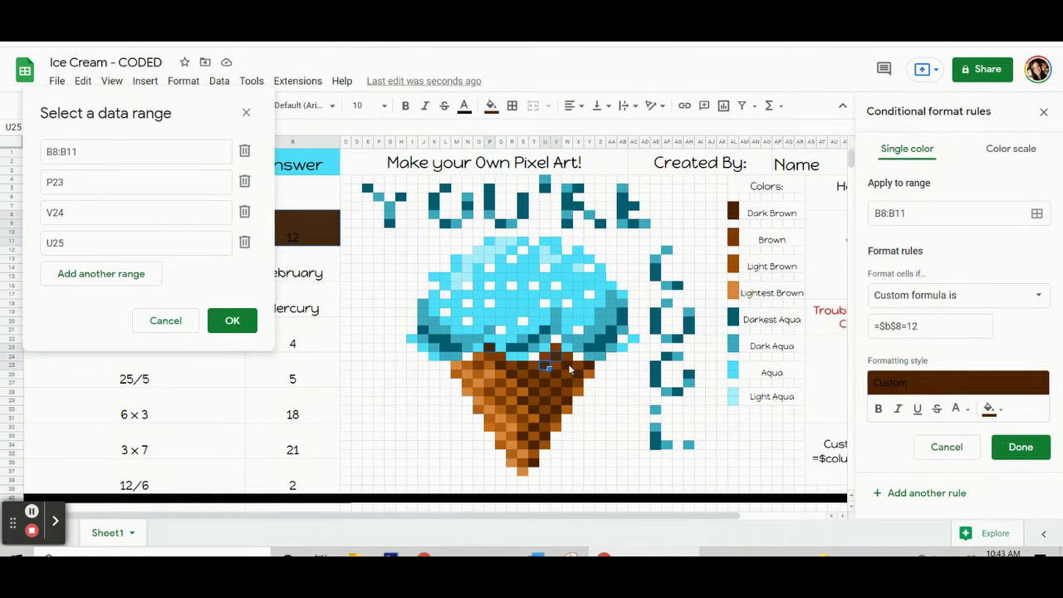
ctrl+click(569, 365)
ctrl+click(586, 367)
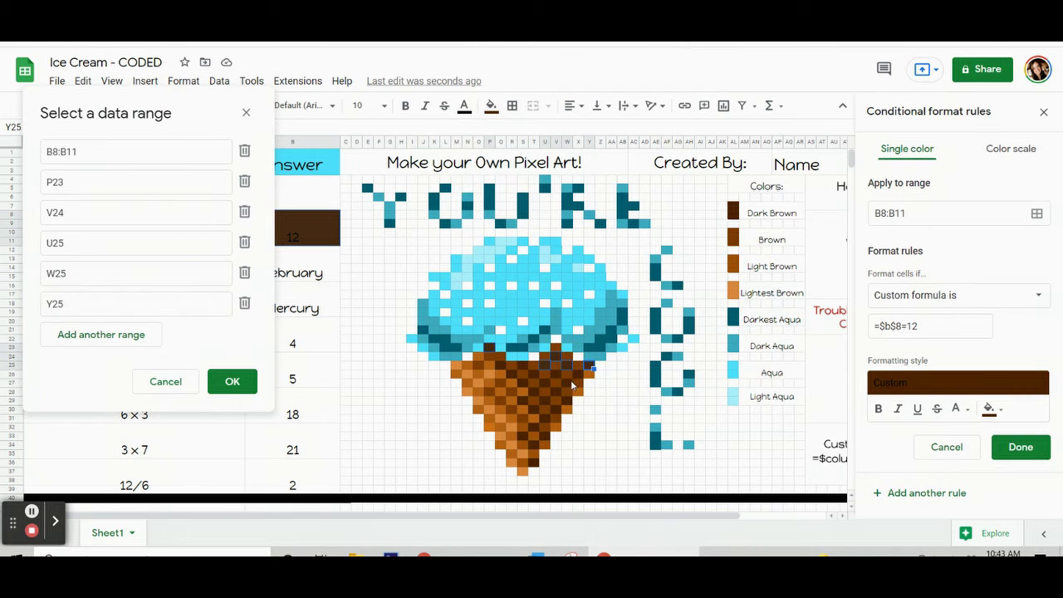
Add the dark brown cone cells X26, W27, V26, U27, T26, S25, R26 and Q25 to the data range.
ctrl+click(576, 374)
ctrl+click(569, 381)
ctrl+click(554, 374)
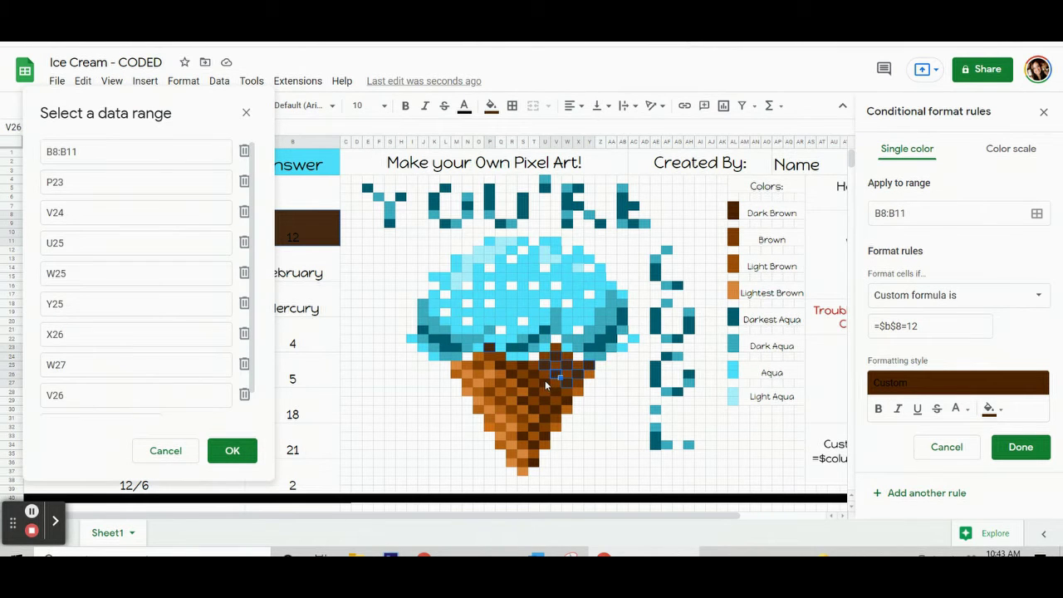
ctrl+click(544, 382)
ctrl+click(533, 374)
ctrl+click(524, 367)
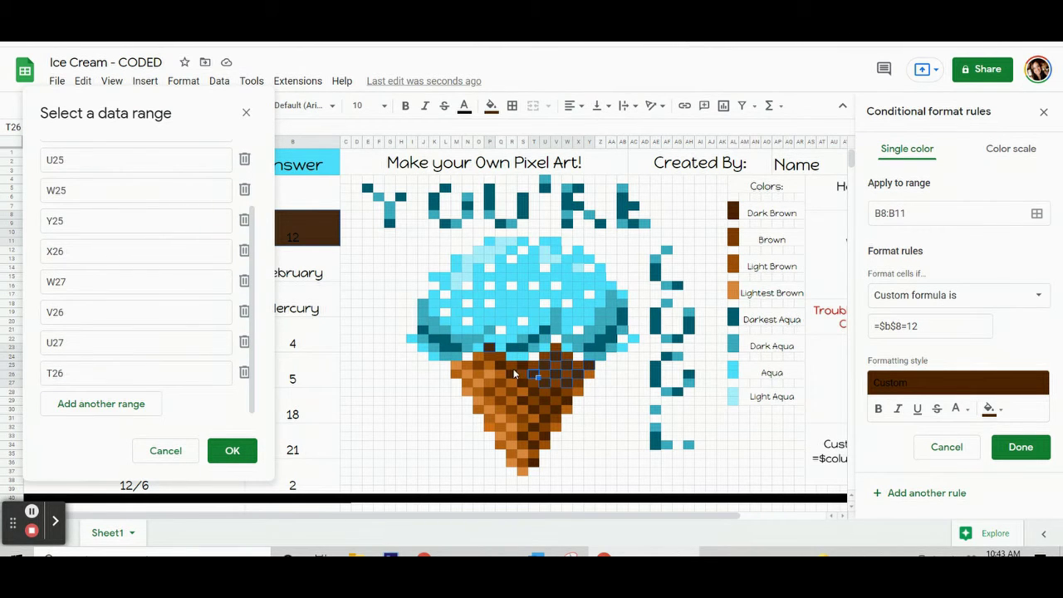
ctrl+click(515, 375)
ctrl+click(505, 366)
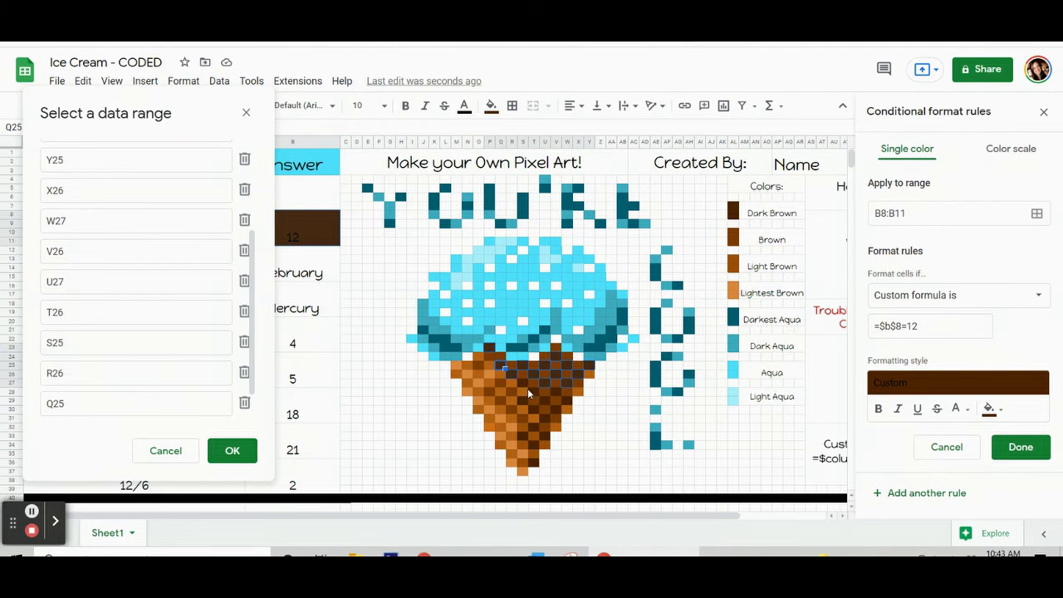
Add the middle and lower cone cells S27, T28, S29, T30, T32 and S33 to the data range.
ctrl+click(528, 387)
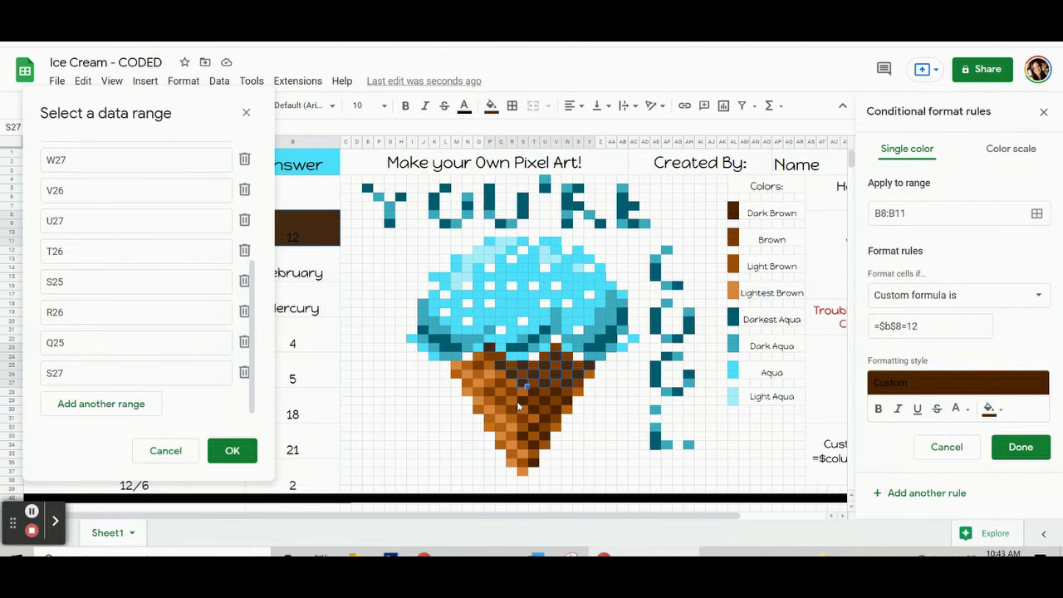
ctrl+click(521, 400)
ctrl+click(532, 404)
ctrl+click(532, 409)
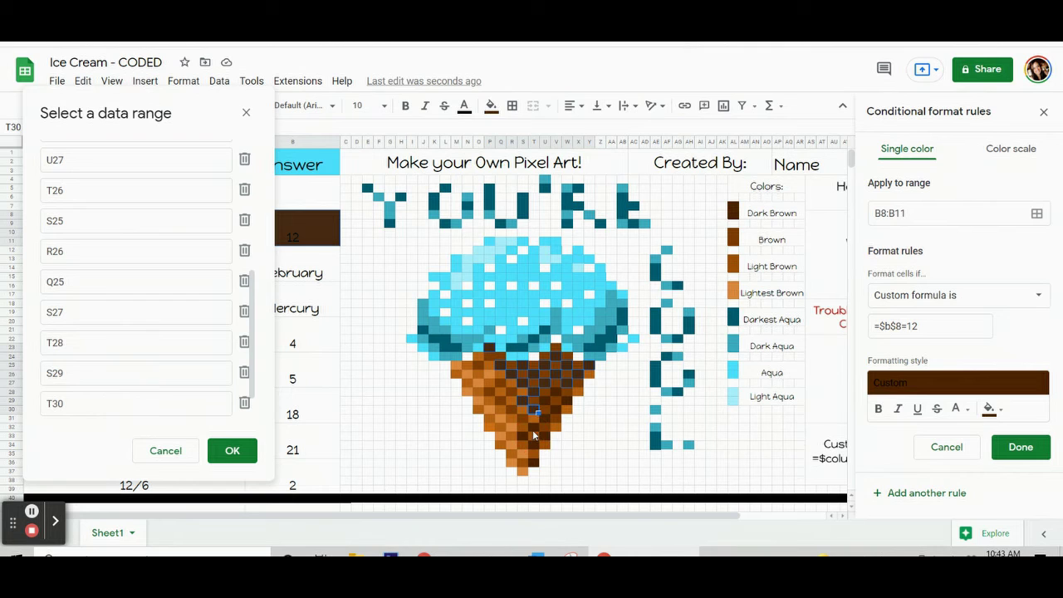
ctrl+click(533, 428)
ctrl+click(523, 435)
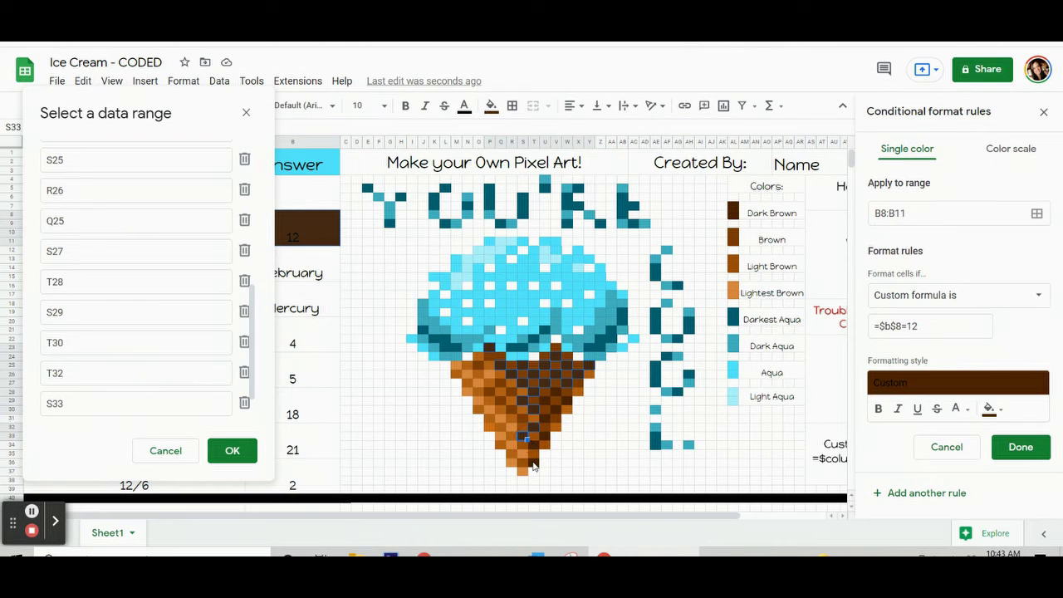
Add the cone cells T34, T36, U33, U31, U29, V30, W29 and V28, accept the data range and save the rule.
ctrl+click(534, 463)
ctrl+click(549, 440)
ctrl+click(546, 424)
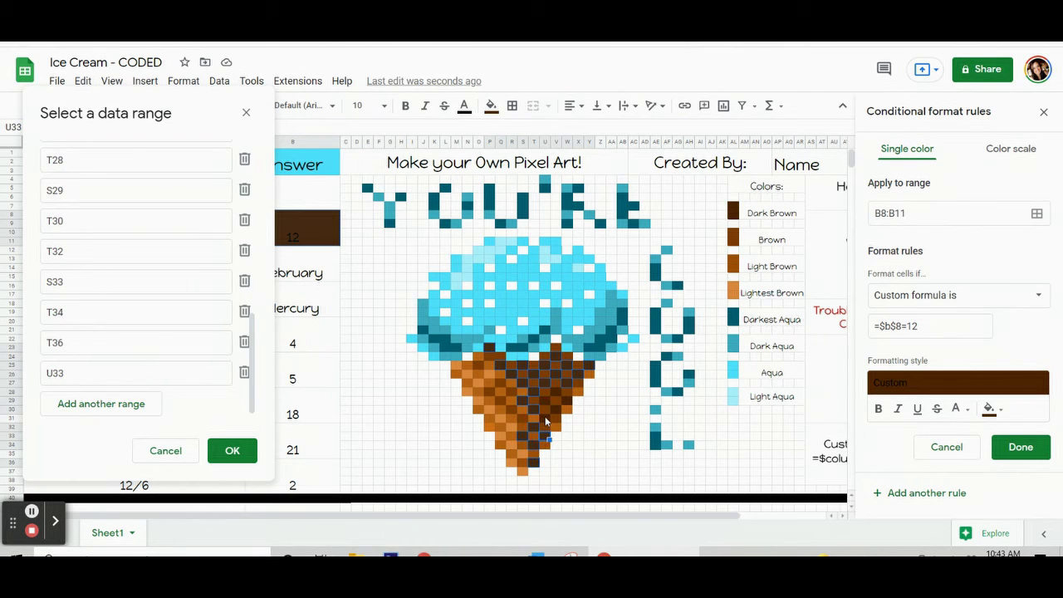
ctrl+click(545, 416)
ctrl+click(544, 401)
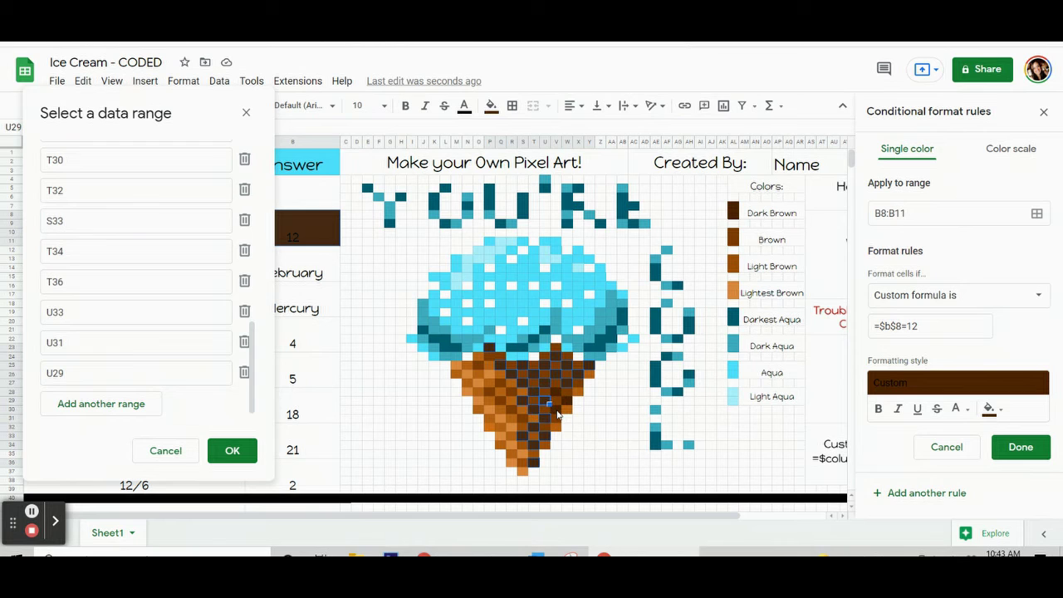
ctrl+click(560, 410)
ctrl+click(568, 404)
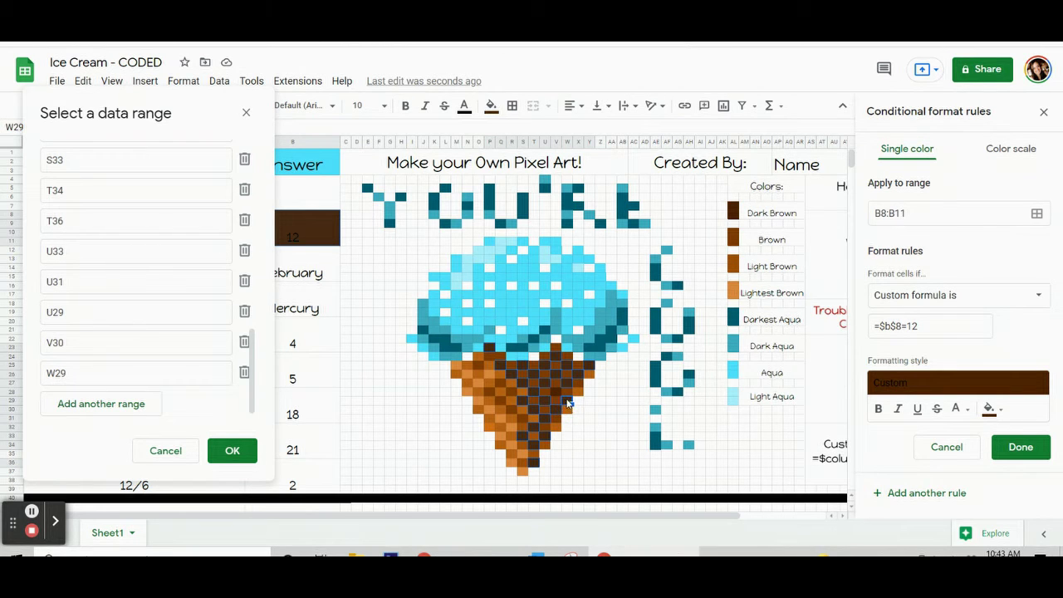
ctrl+click(561, 395)
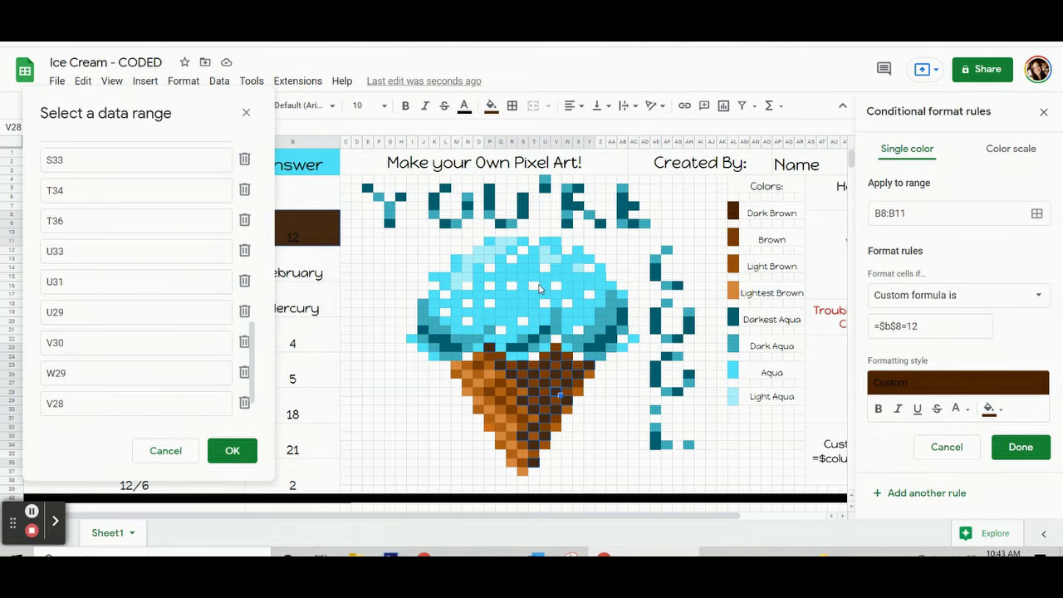
click(234, 450)
click(1021, 447)
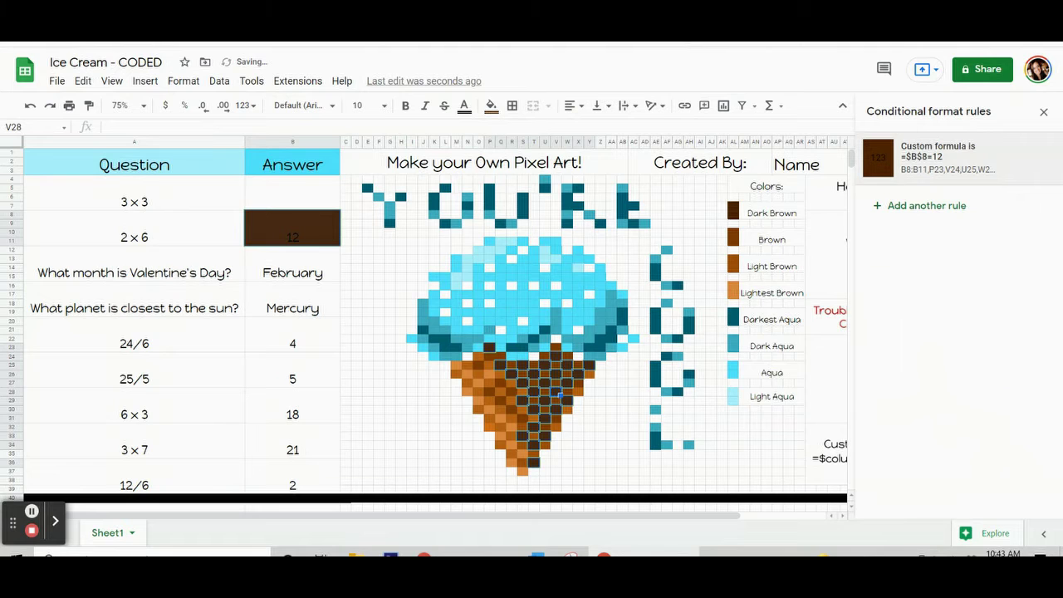
Reset the fill color of the selected coded cone cells and clear the 2 x 6 answer.
click(491, 105)
click(554, 369)
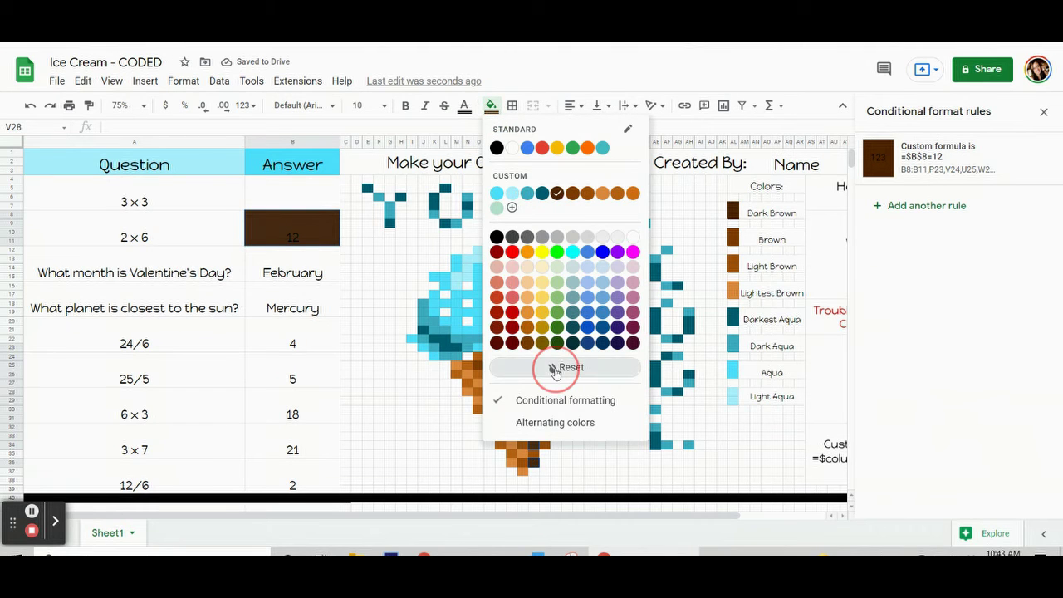
click(306, 310)
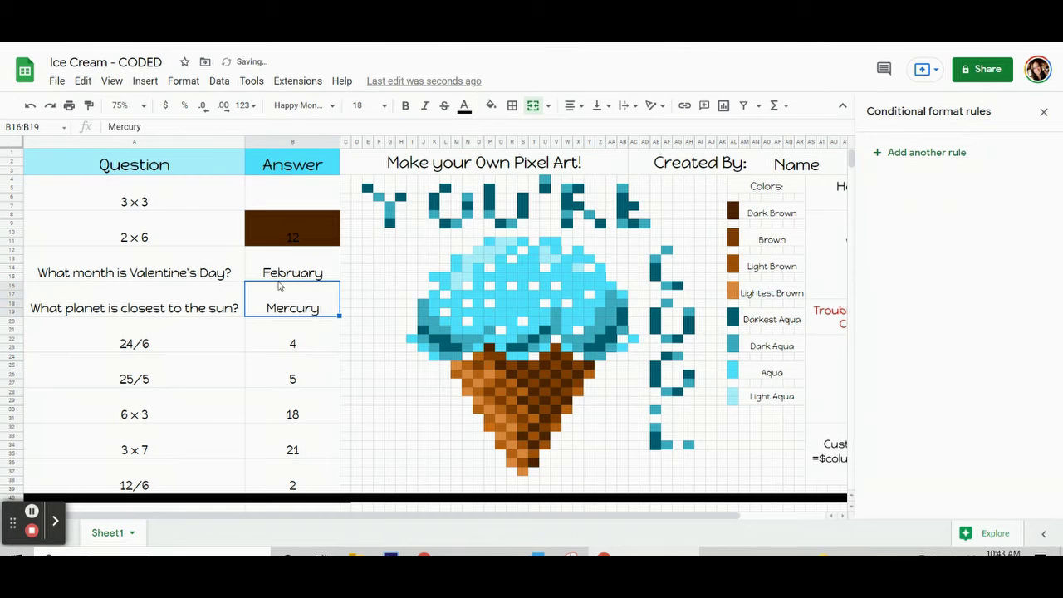
click(290, 240)
key(Delete)
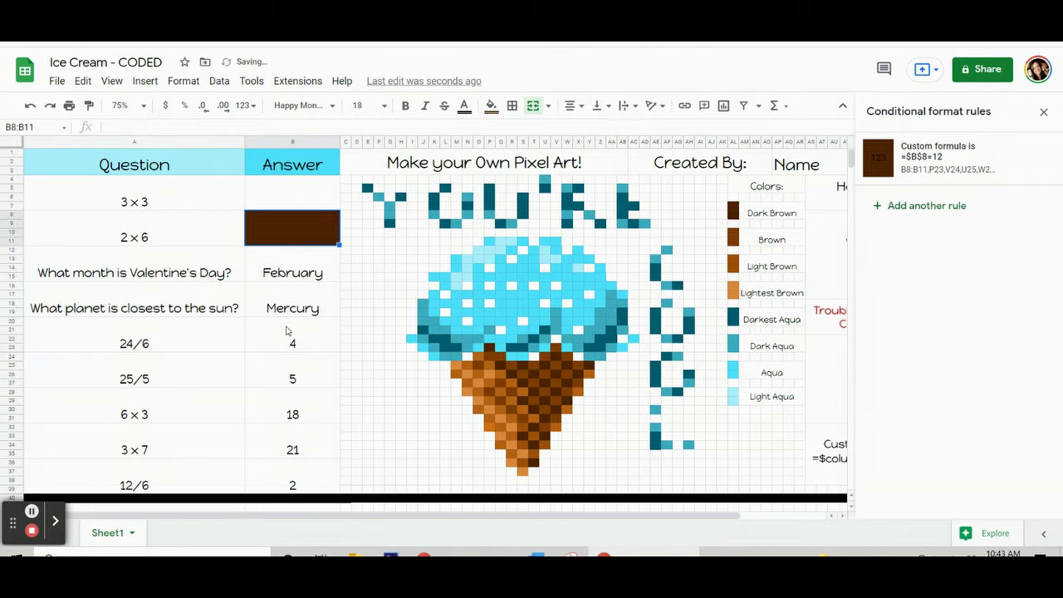
click(287, 332)
Test both rules by entering 9 for 3 x 3 and 12 for 2 x 6, and undo both entries.
click(293, 188)
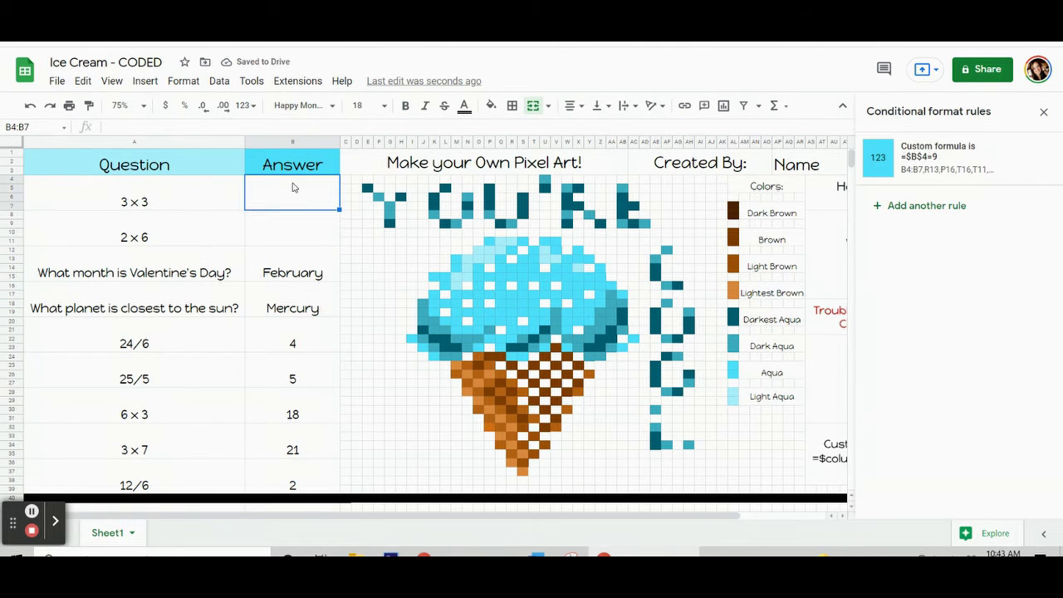
text(9)
key(Return)
text(12)
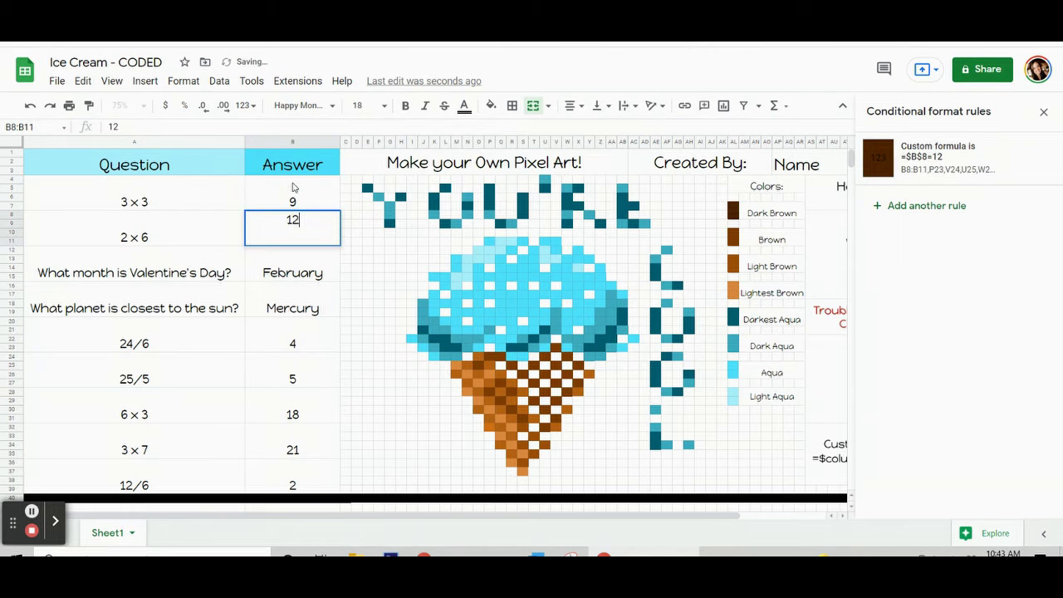
key(Return)
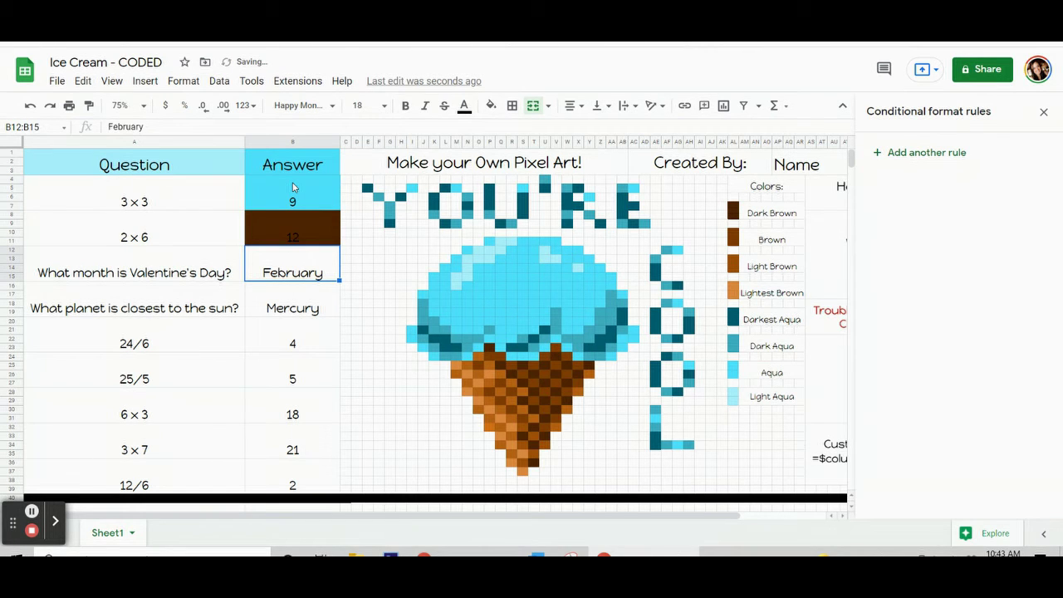
key(ctrl+z)
key(ctrl+z)
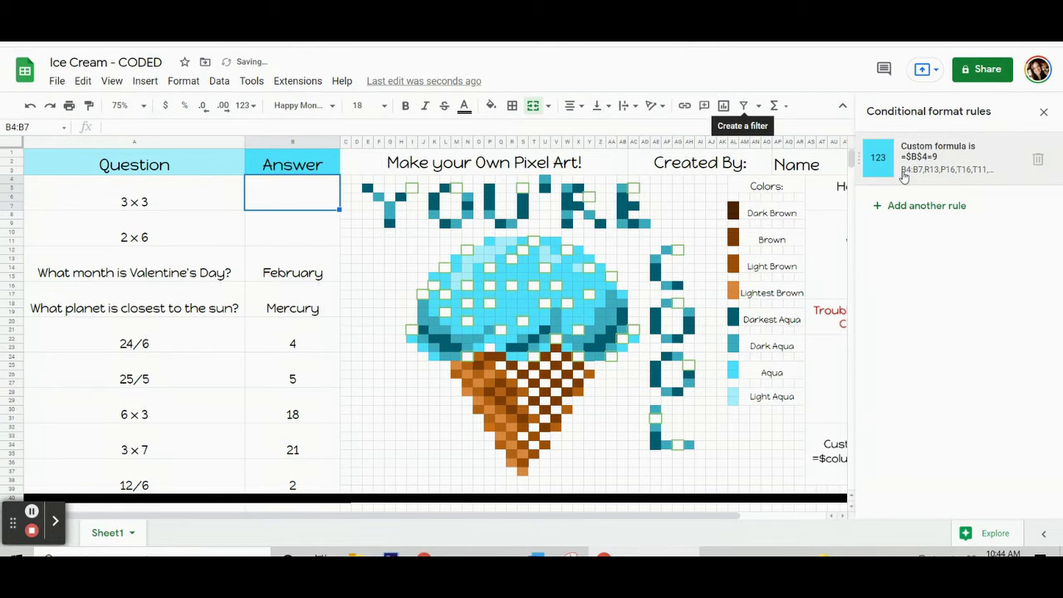
Add a conditional format rule for the Valentine's Day answer cell with the darkest aqua fill.
click(279, 232)
click(287, 277)
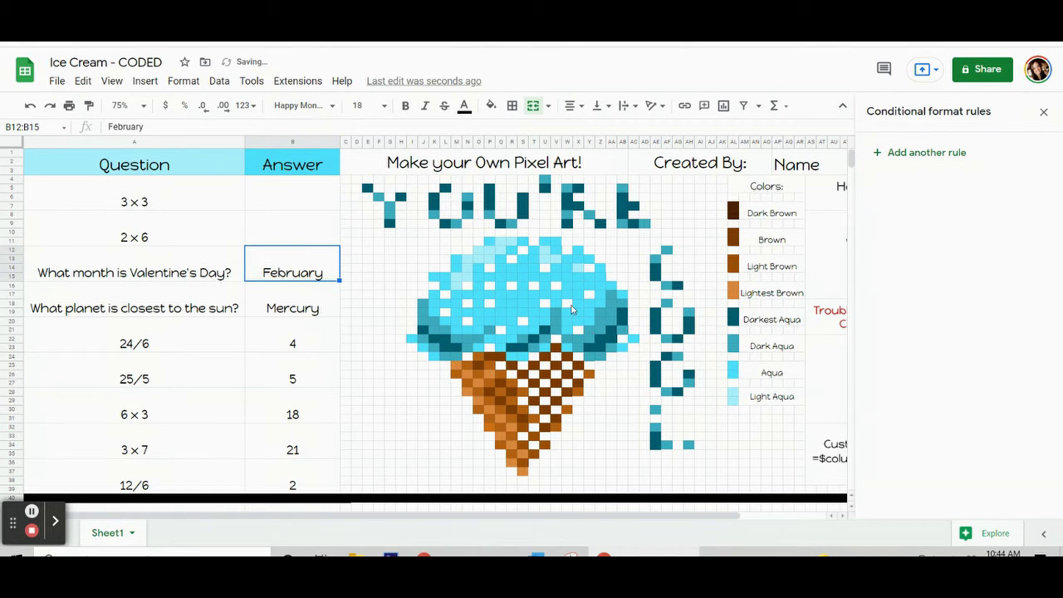
click(903, 153)
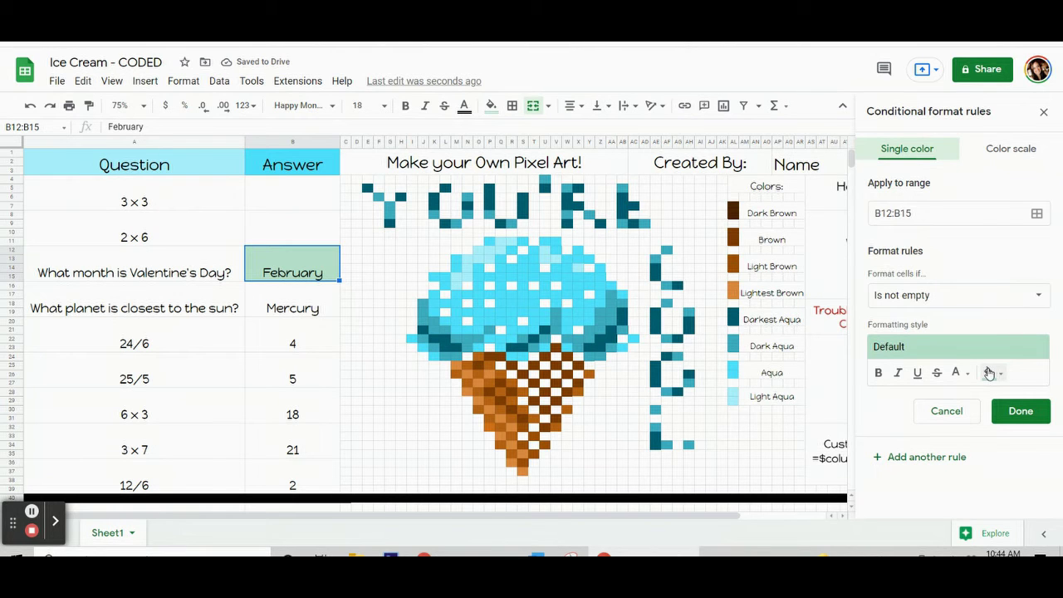
click(988, 372)
click(901, 172)
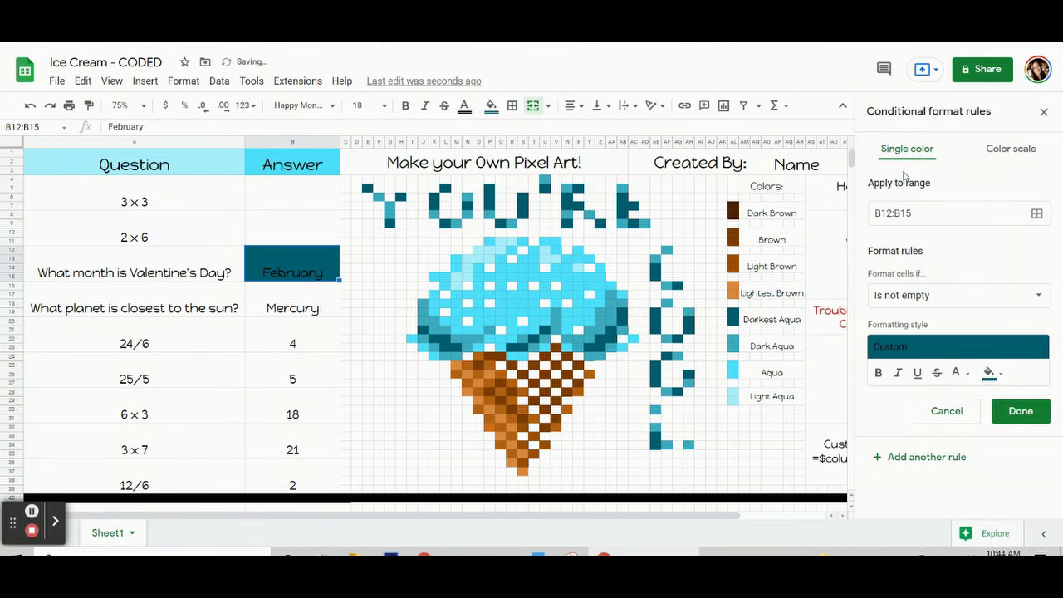
Set the Valentine's Day answer rule's condition to the custom formula =$b$12="February".
click(902, 304)
scroll(909, 432, down, 3)
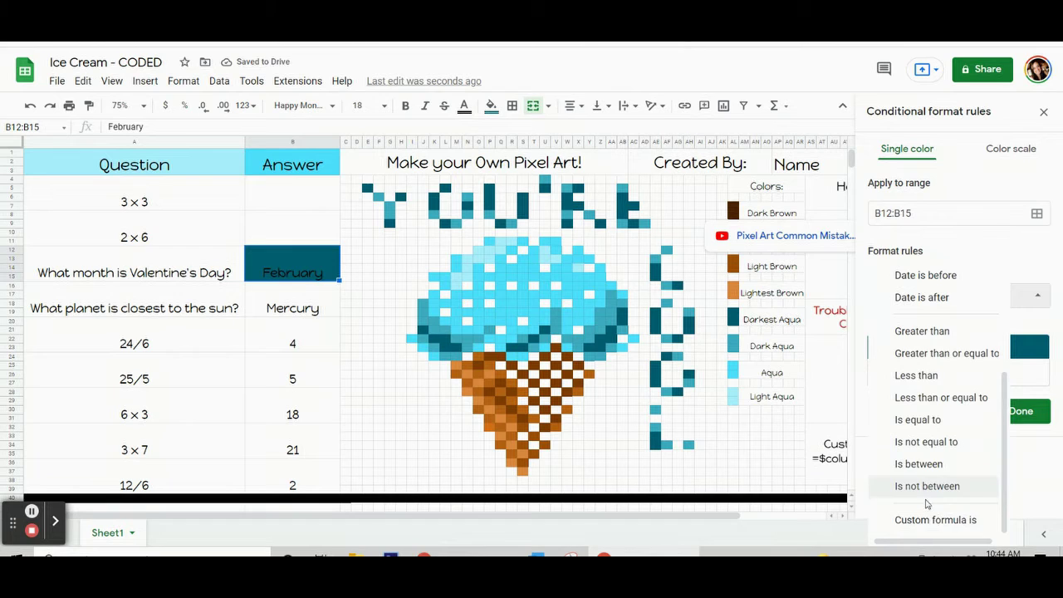
click(926, 521)
click(901, 328)
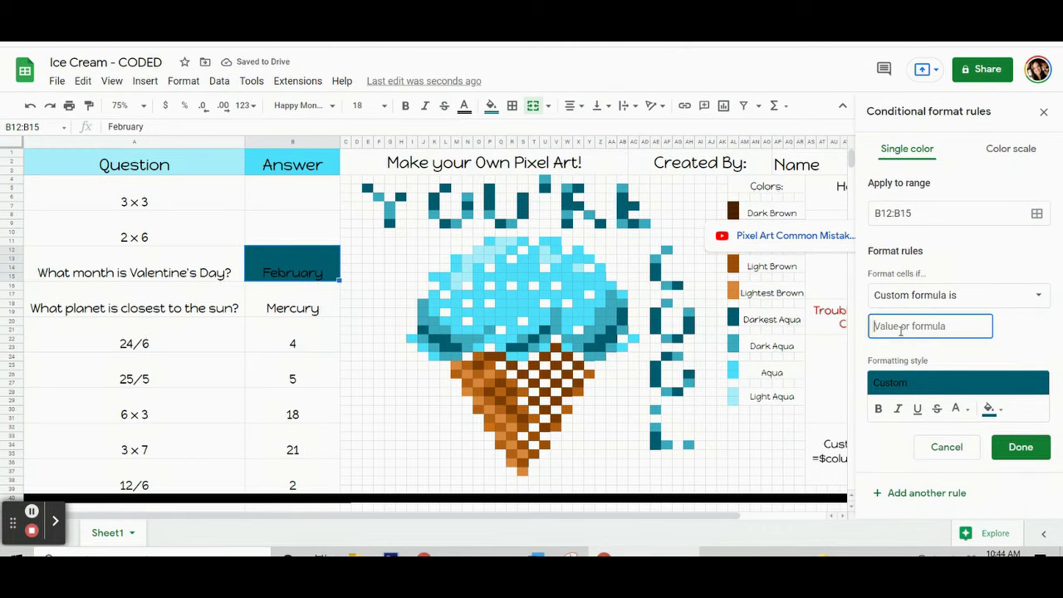
text(=$b$)
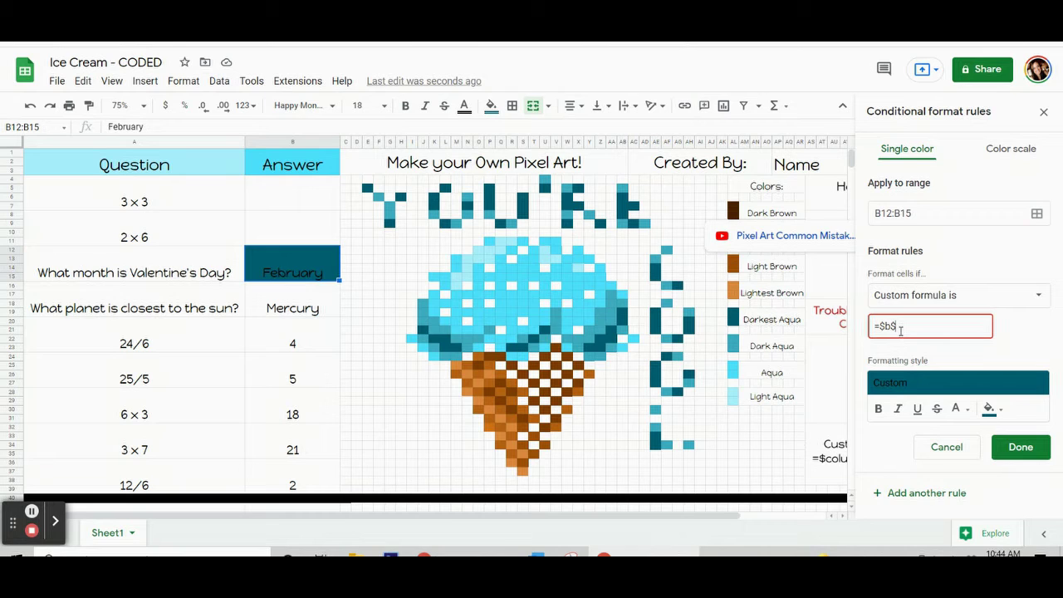
text(12=February)
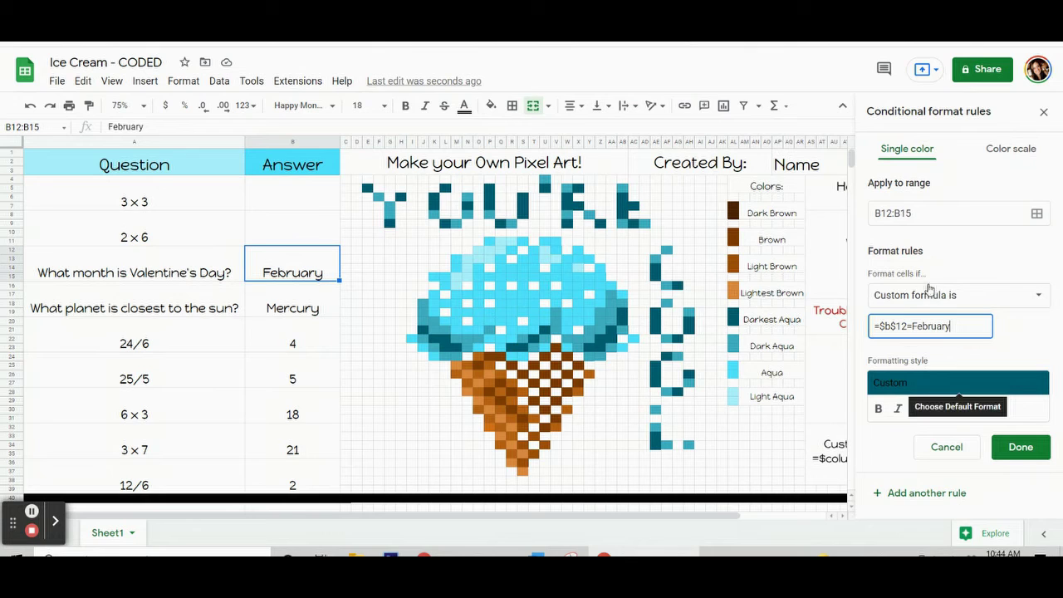
click(913, 326)
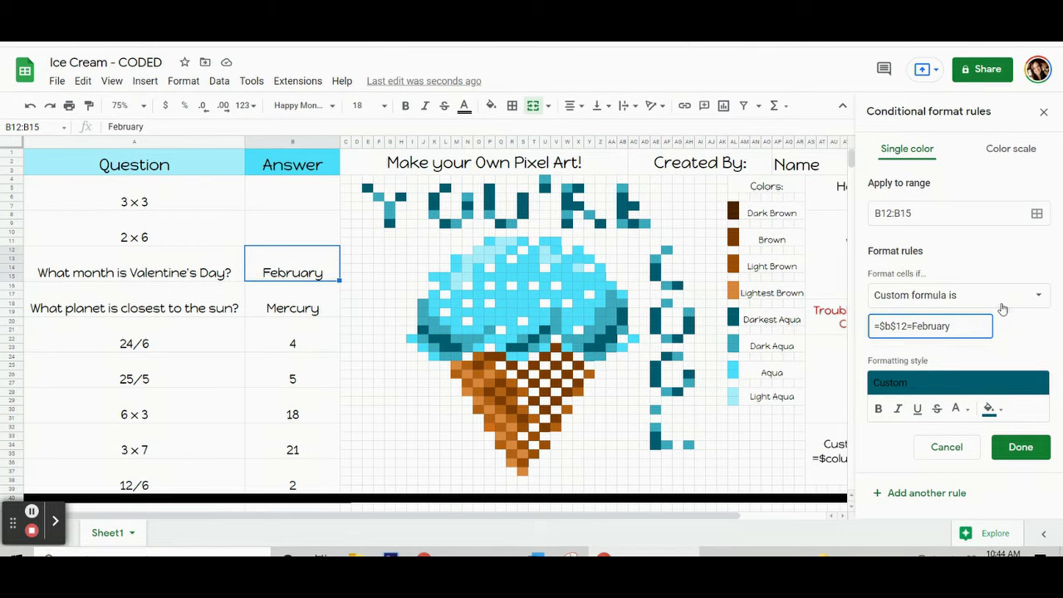
text(")
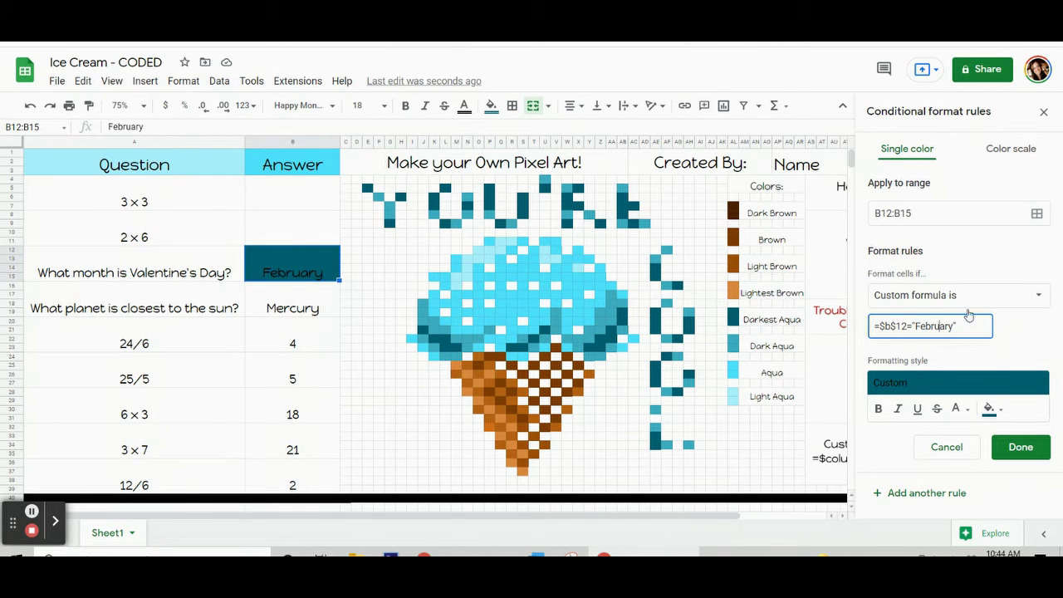
double_click(947, 326)
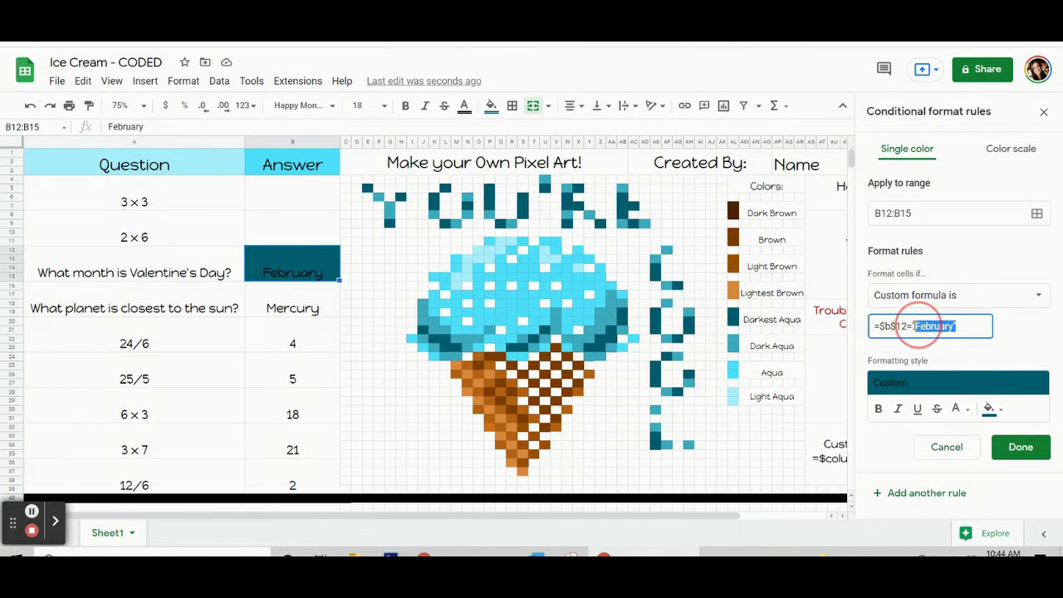
Open the rule's data range selection and add the scoop's shadow cells AB19:AB20, AA21:AA22, Z22 and Y23:Z23.
click(1036, 213)
drag(532, 216, 184, 76)
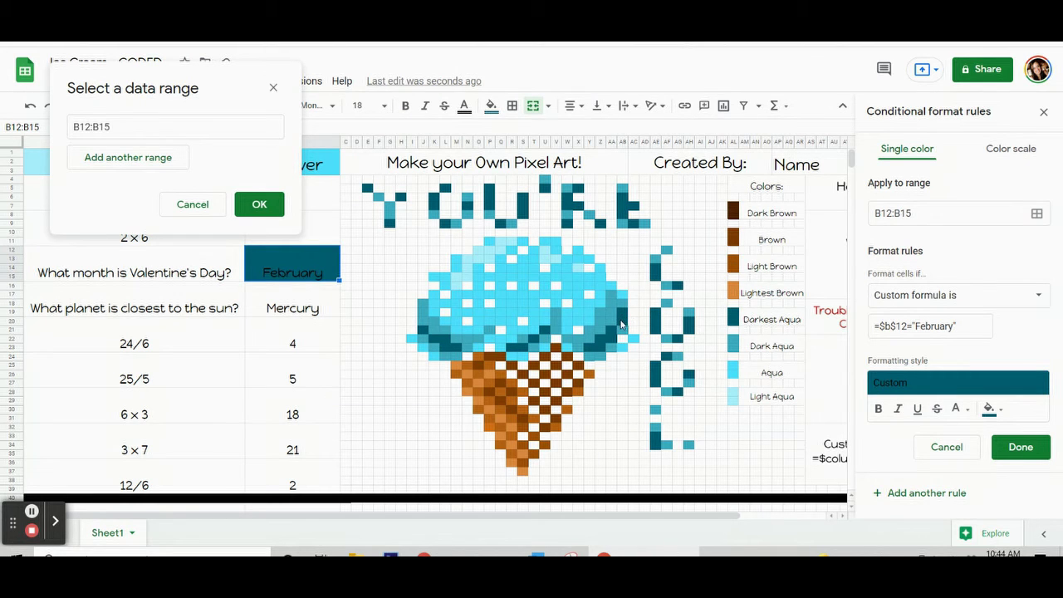
drag(622, 324, 611, 332)
ctrl+click(613, 332)
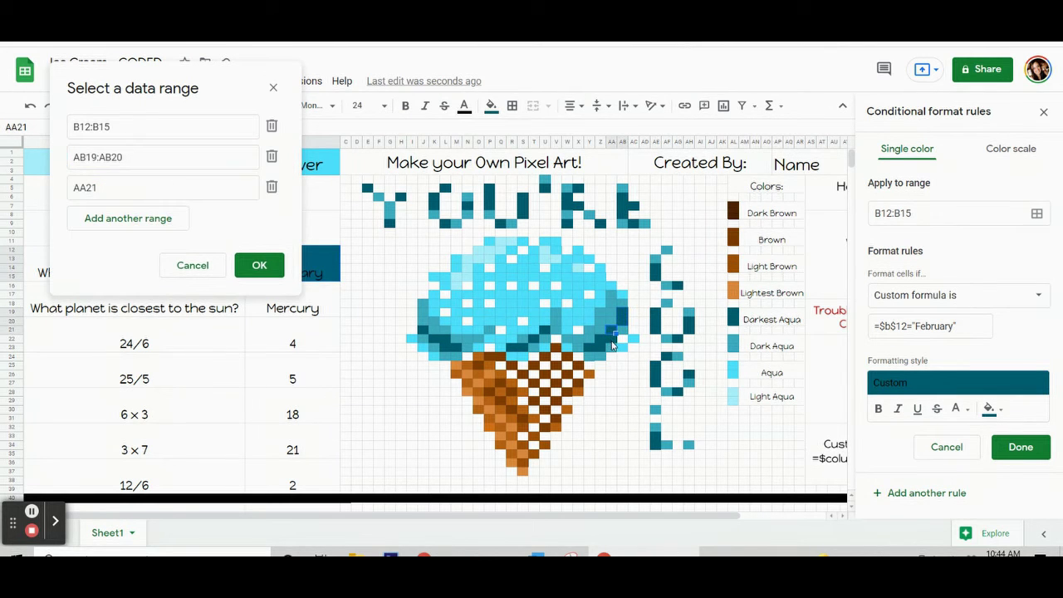
shift+click(612, 341)
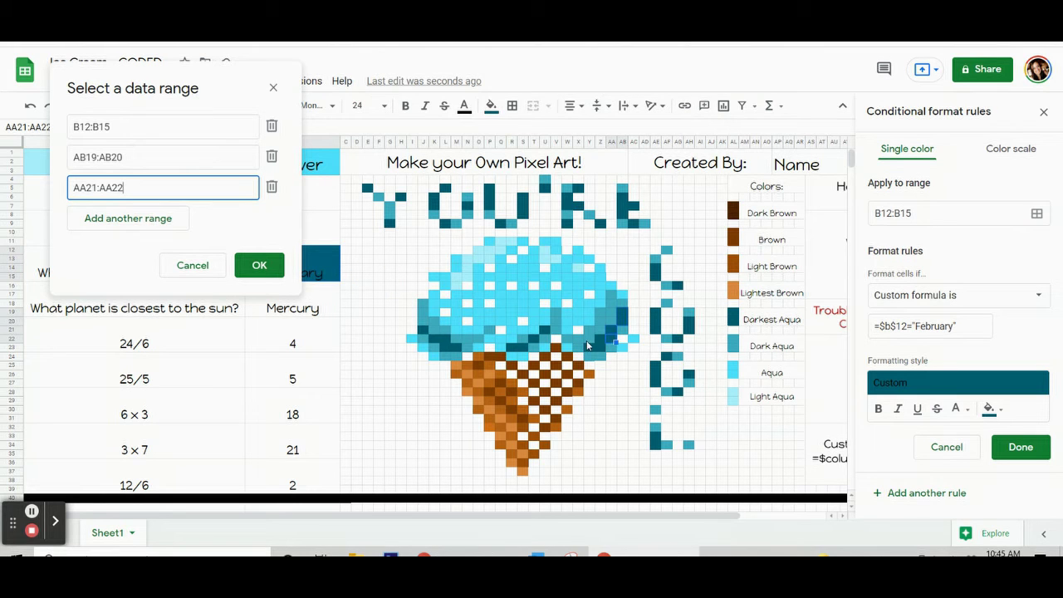
ctrl+click(603, 343)
ctrl+click(595, 349)
shift+click(603, 350)
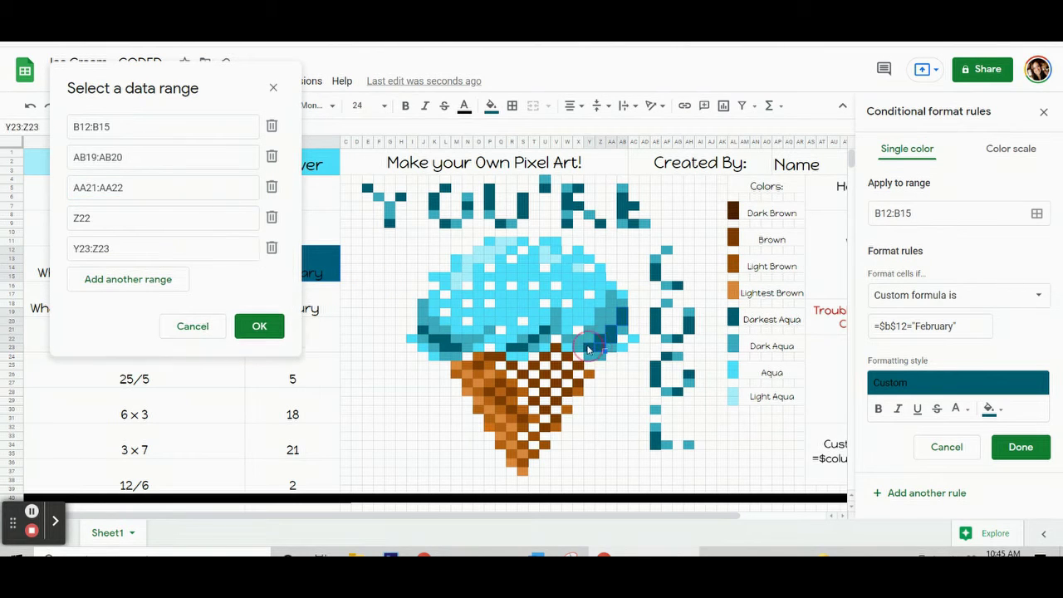
Add the remaining darkest aqua scoop cells U21, T22, R23:S23, L23:M23, K22:L22 and J21 to the data range.
ctrl+click(546, 334)
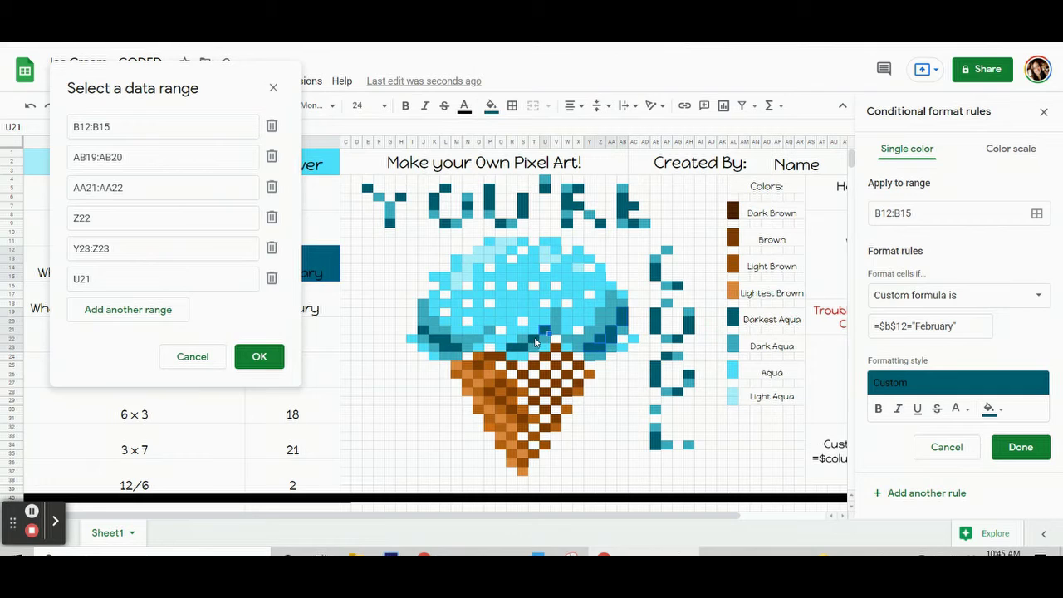
ctrl+click(533, 342)
ctrl+click(513, 351)
shift+click(525, 350)
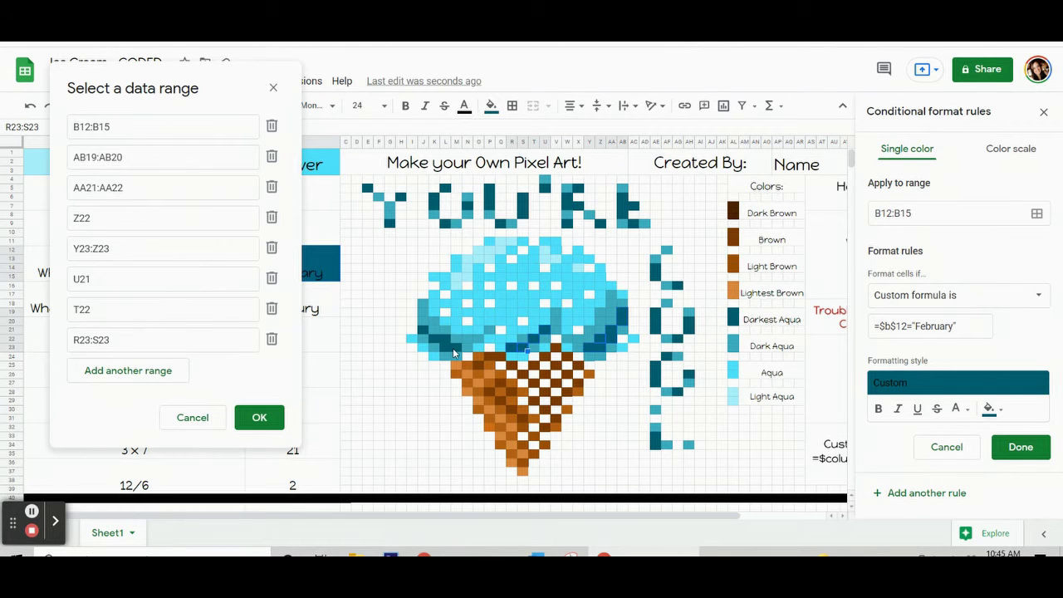
ctrl+click(453, 353)
shift+click(462, 351)
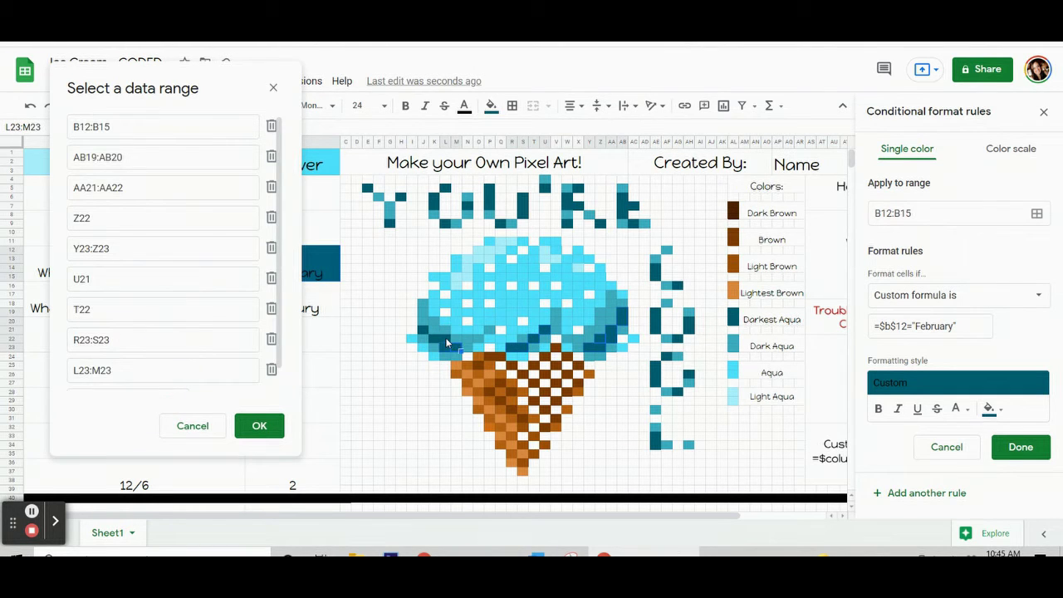
ctrl+click(447, 341)
shift+click(434, 335)
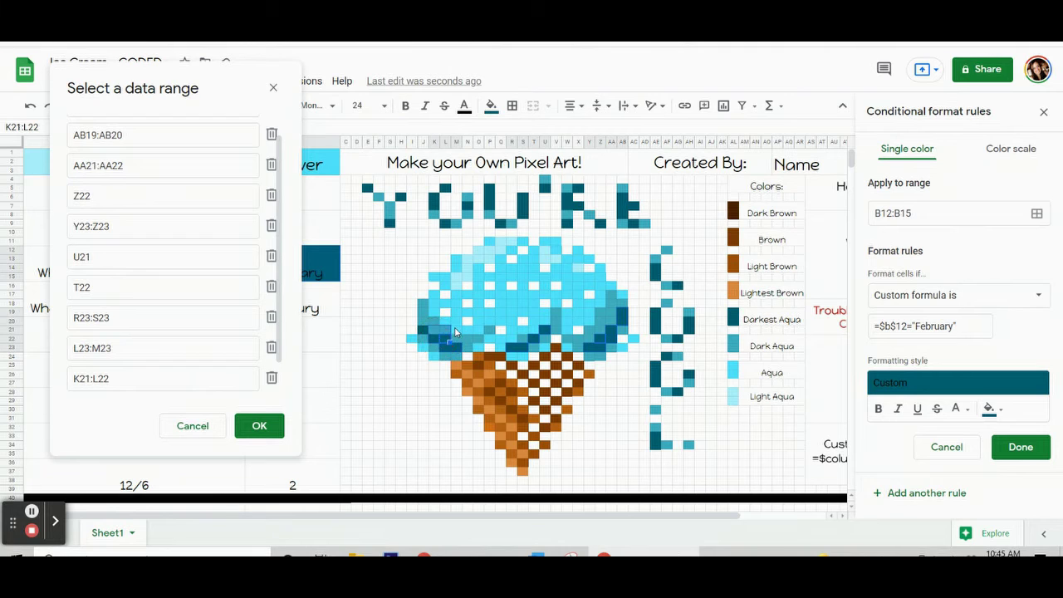
ctrl+click(435, 330)
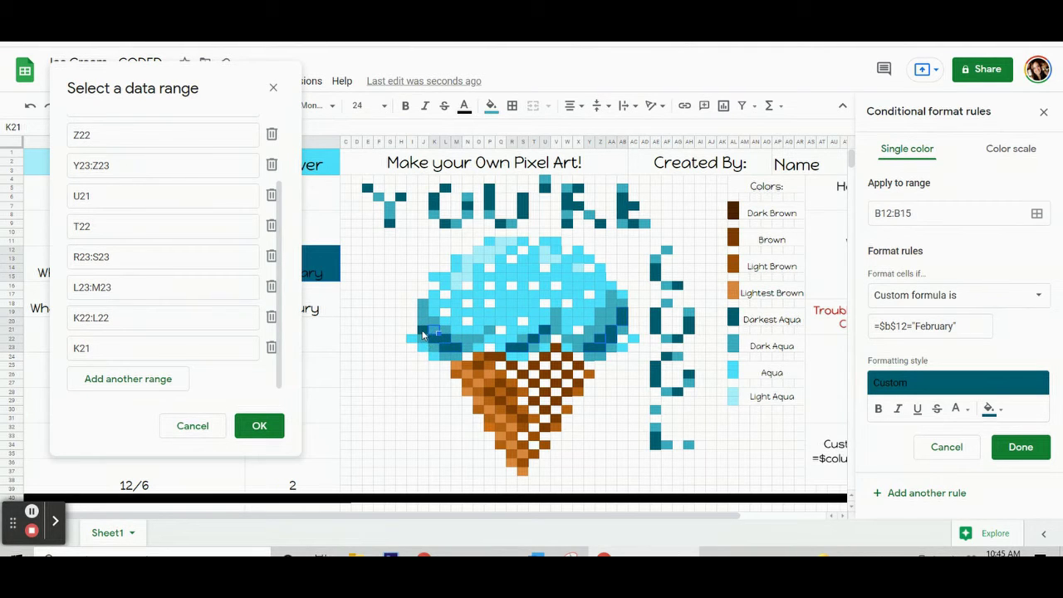
click(423, 334)
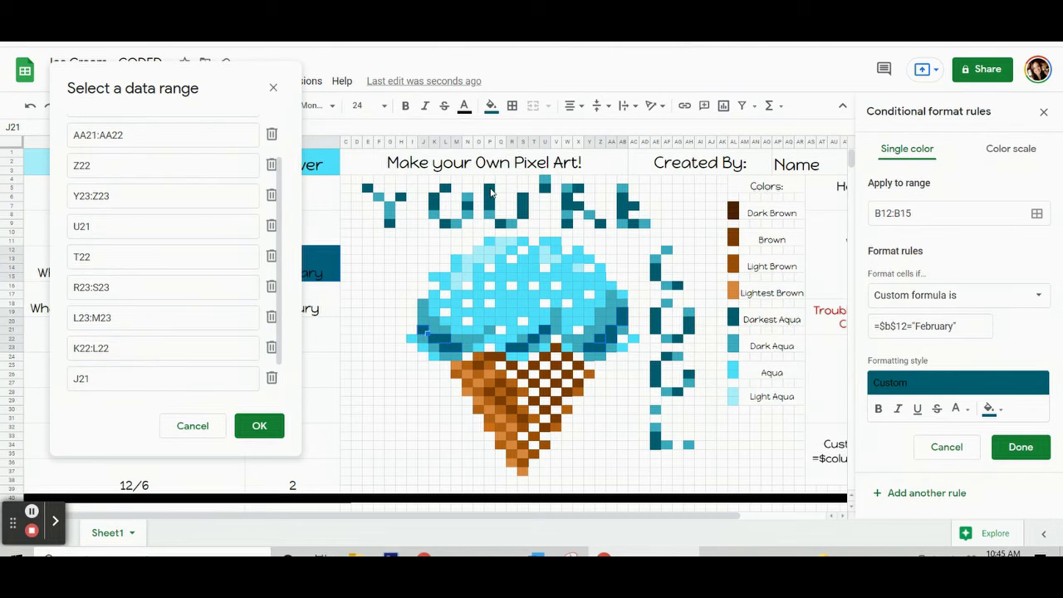
Add the darkest aqua cells of the letters YOU to the range: P5:P7, S6:S8, Q9, N7, L5, L9, K6:K7, H6, G9 and E5.
drag(491, 192, 526, 214)
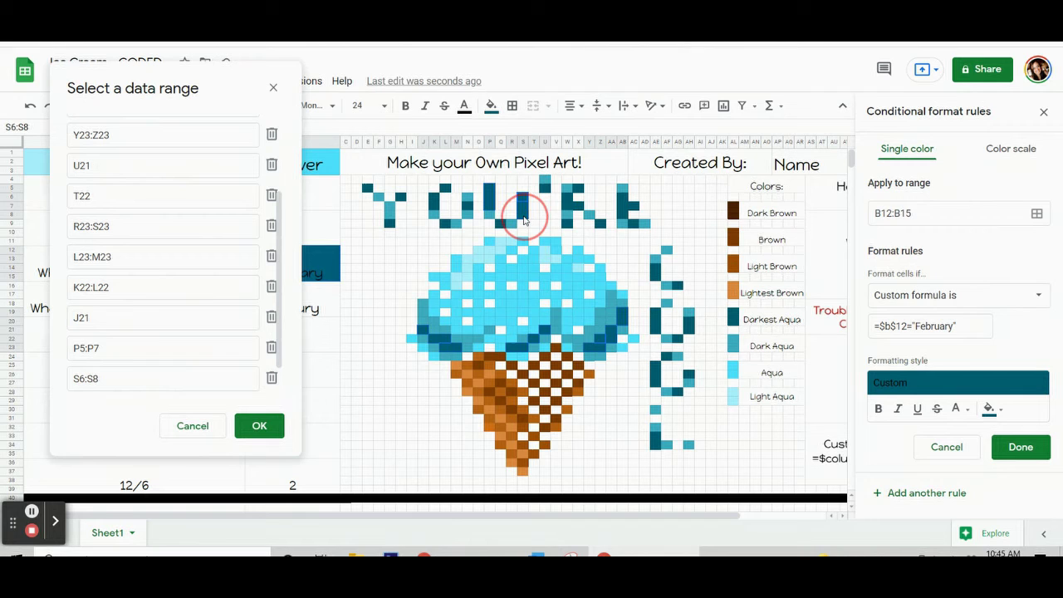
click(502, 221)
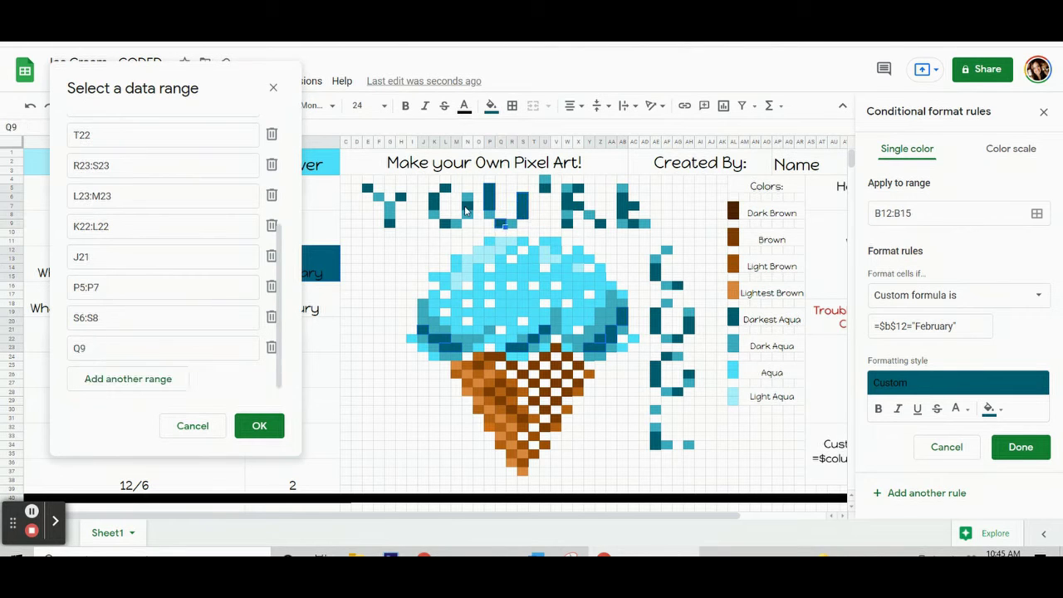
click(466, 208)
click(445, 190)
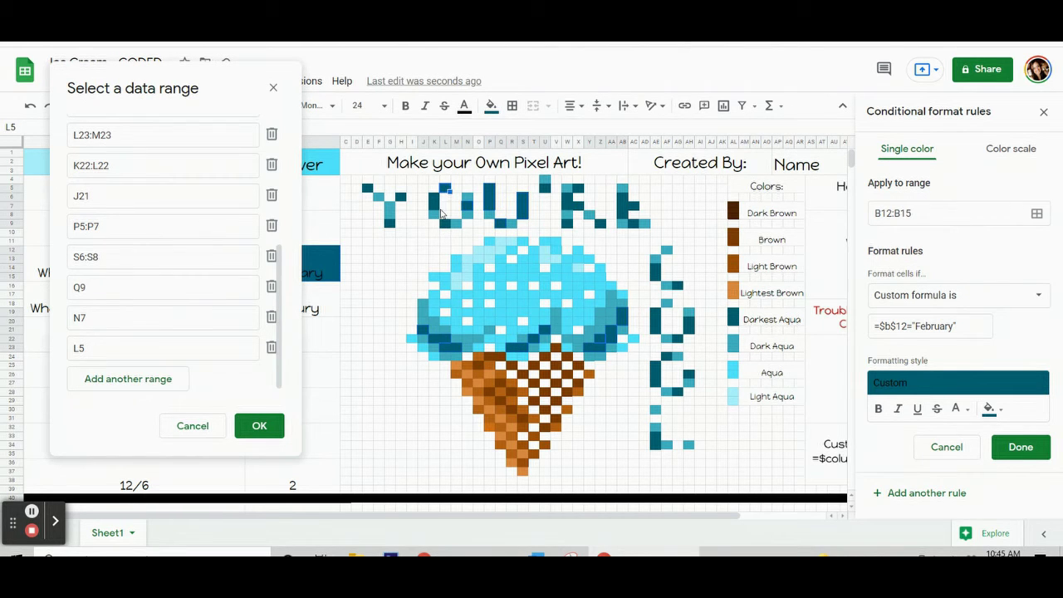
click(442, 213)
drag(435, 196, 435, 202)
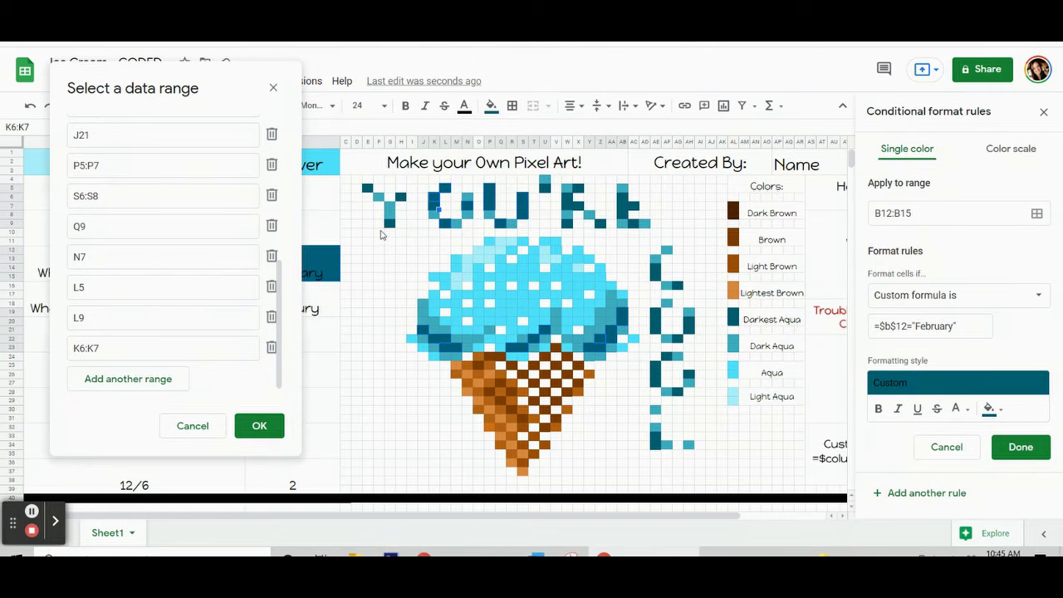
click(398, 196)
click(390, 222)
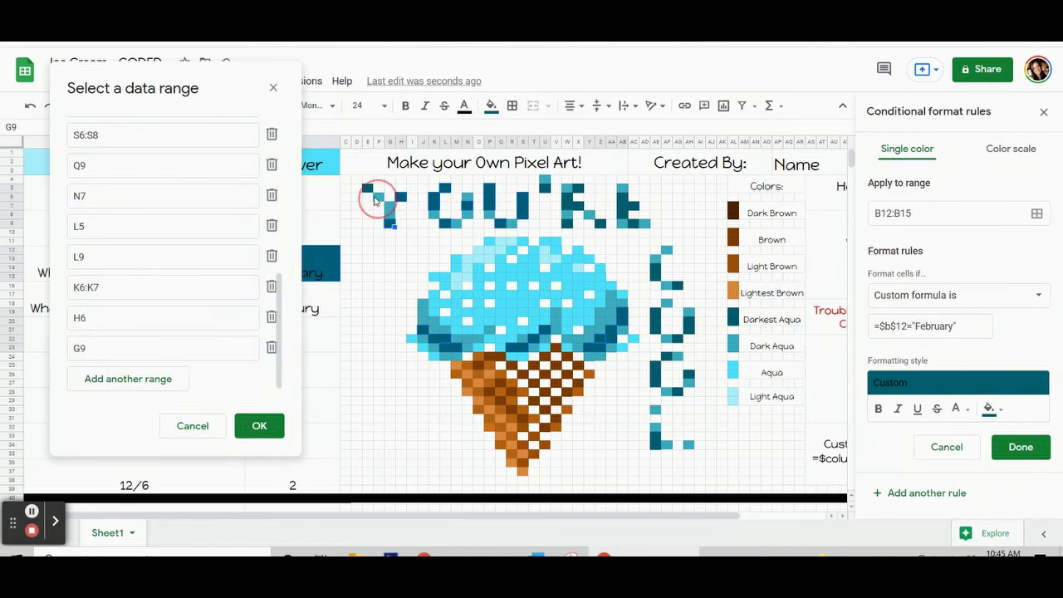
Add the darkest aqua cells of the apostrophe and the letters RE: U5, X5, X7, W9, Z9, W6:W7, AC7, AC9 and AB6:AB8.
click(549, 190)
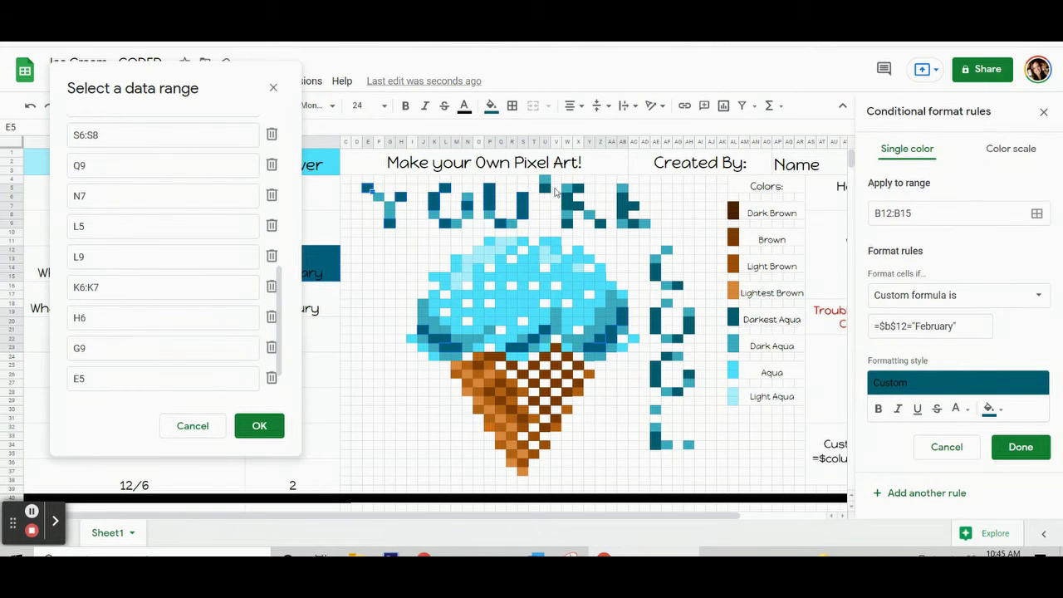
click(579, 193)
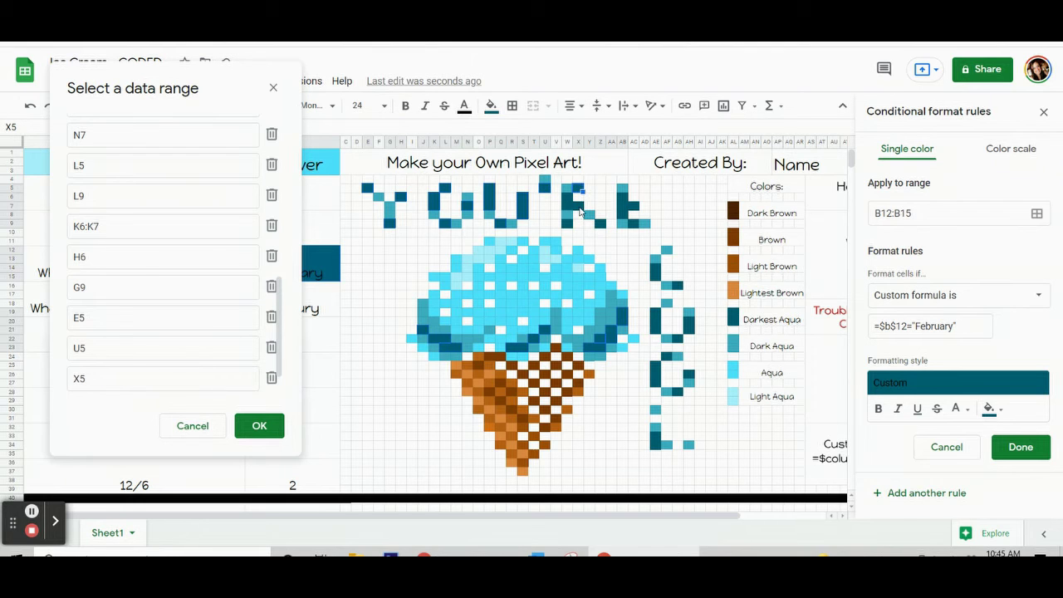
click(580, 209)
click(571, 224)
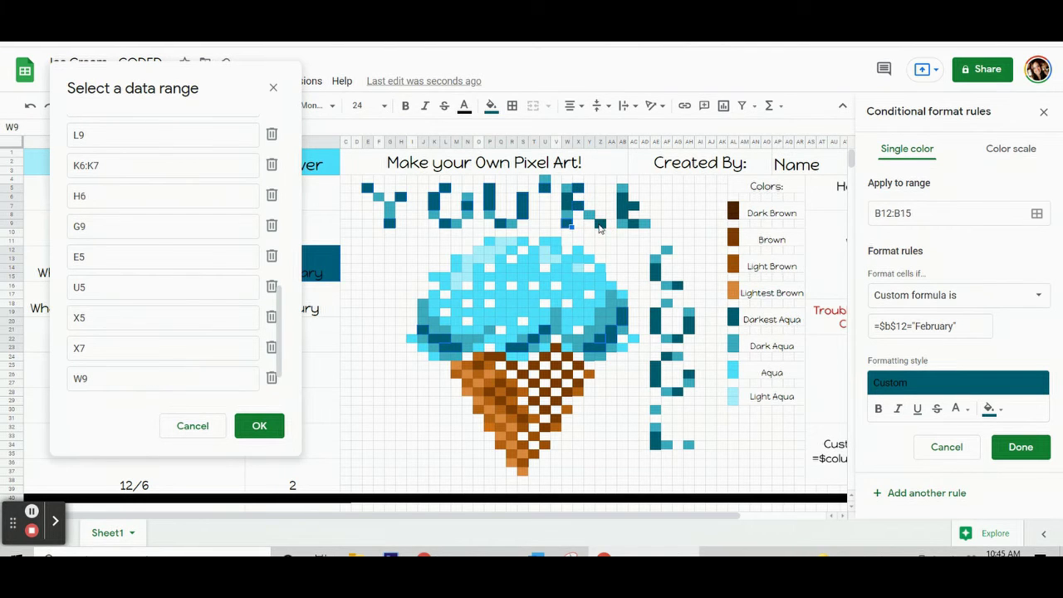
click(600, 226)
click(568, 205)
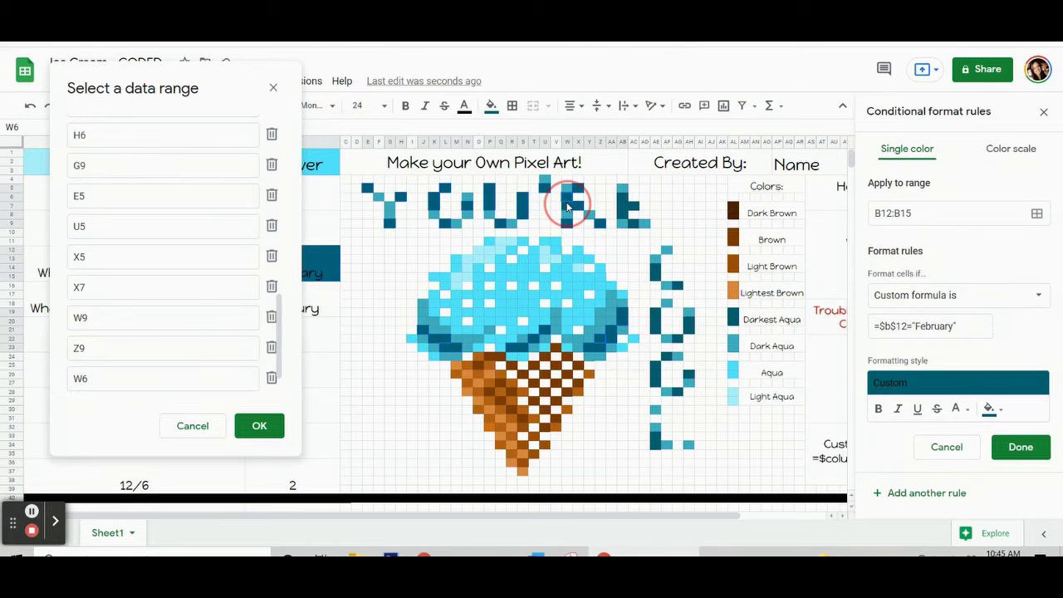
drag(567, 206, 568, 213)
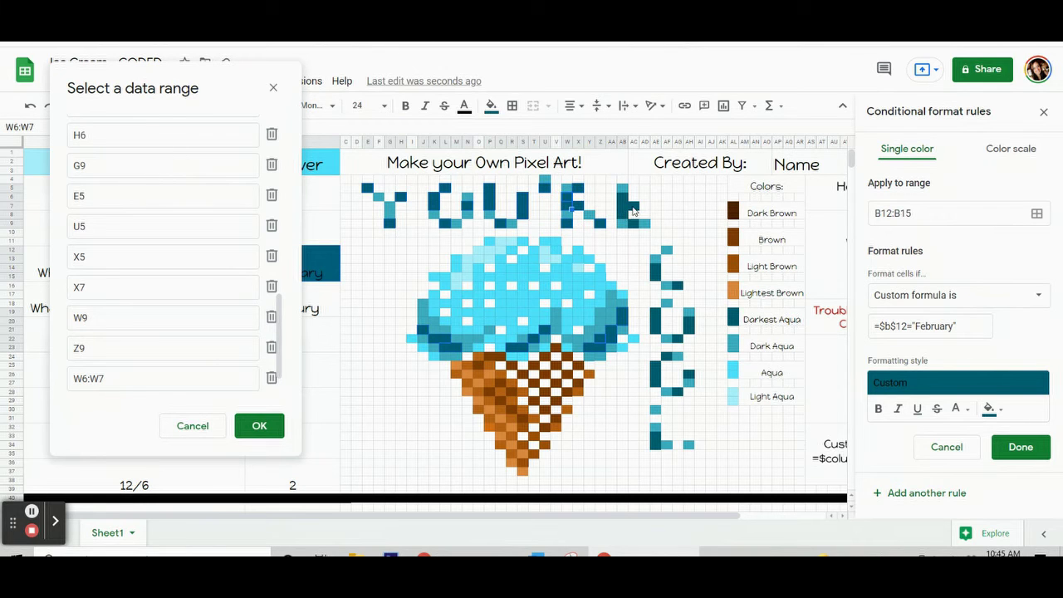
click(637, 213)
click(637, 226)
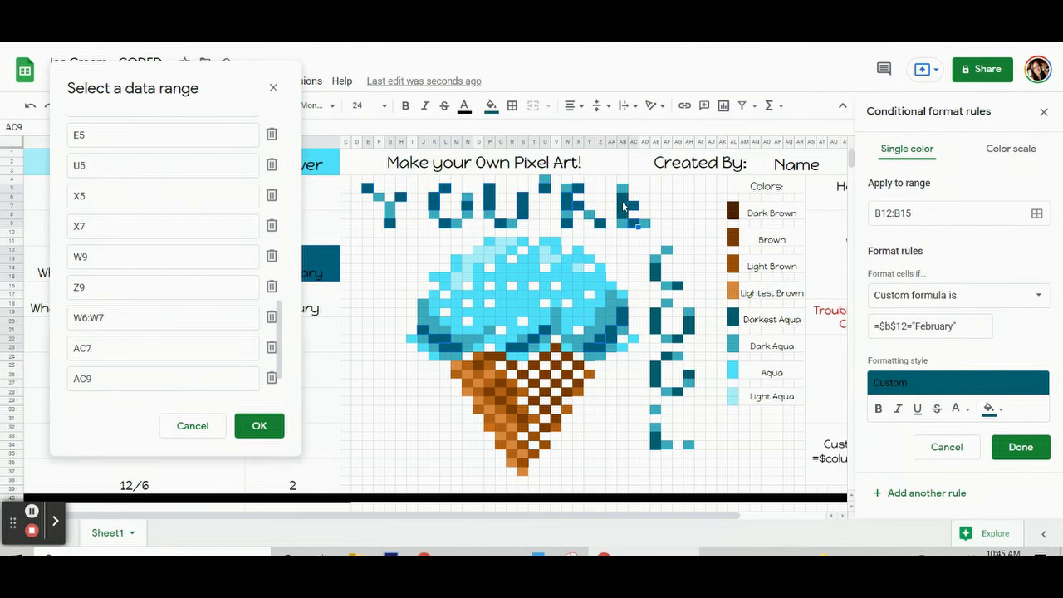
drag(624, 204, 624, 219)
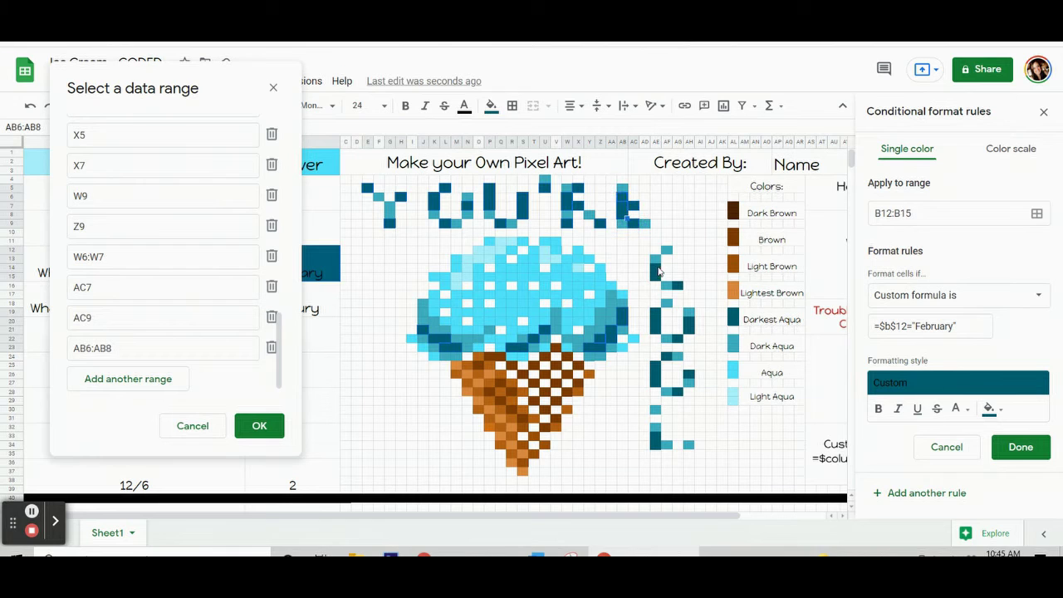
Add the darkest aqua cells of the C and first O of COOL: AG16, AE14:AE15, AE19:AE21, AG22 and AH20:AH21.
click(655, 272)
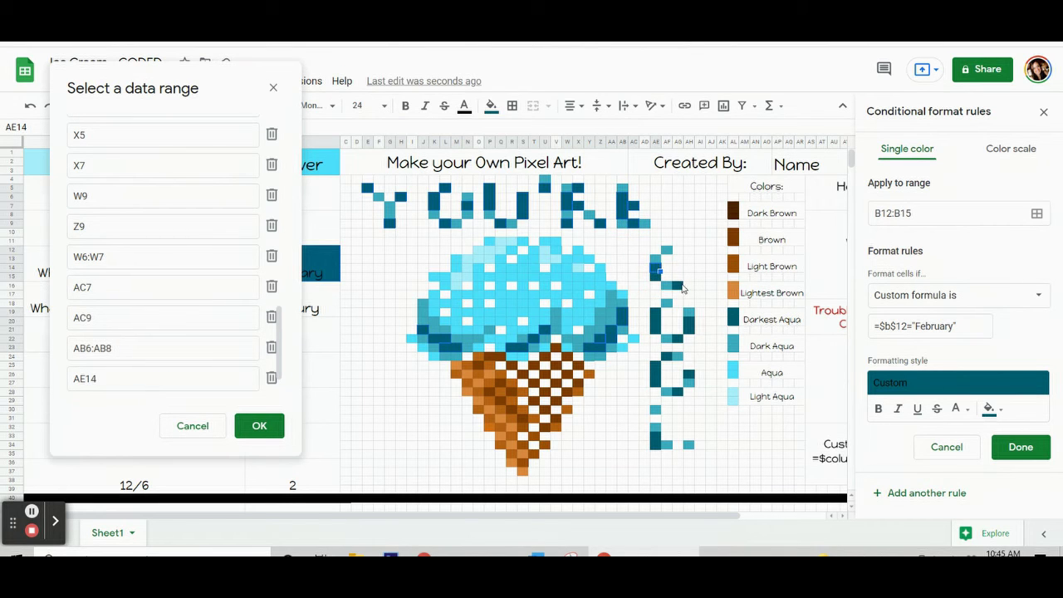
click(682, 290)
click(654, 274)
drag(655, 274, 656, 281)
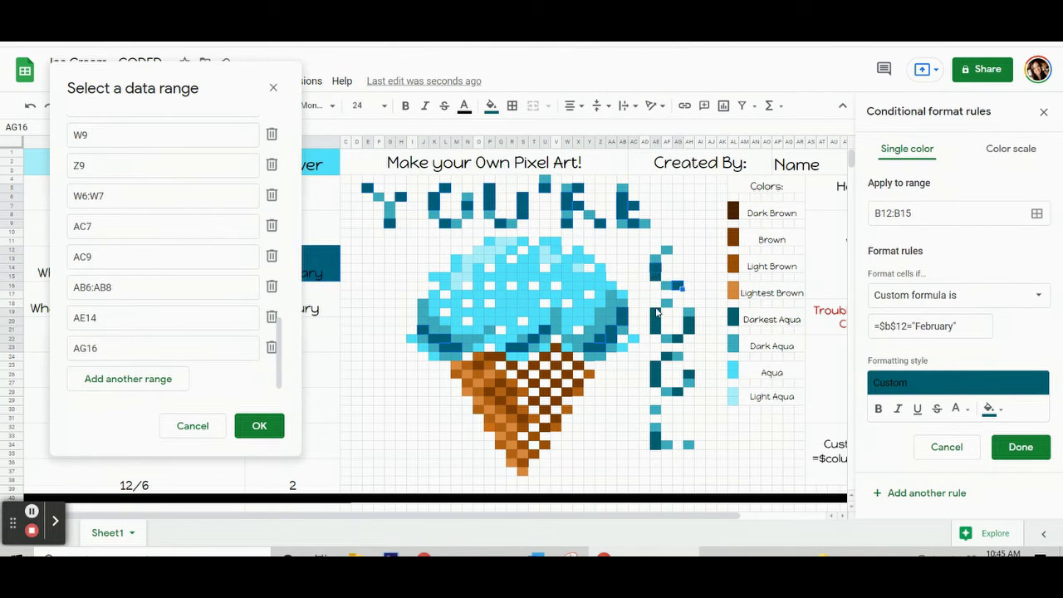
drag(656, 324, 662, 309)
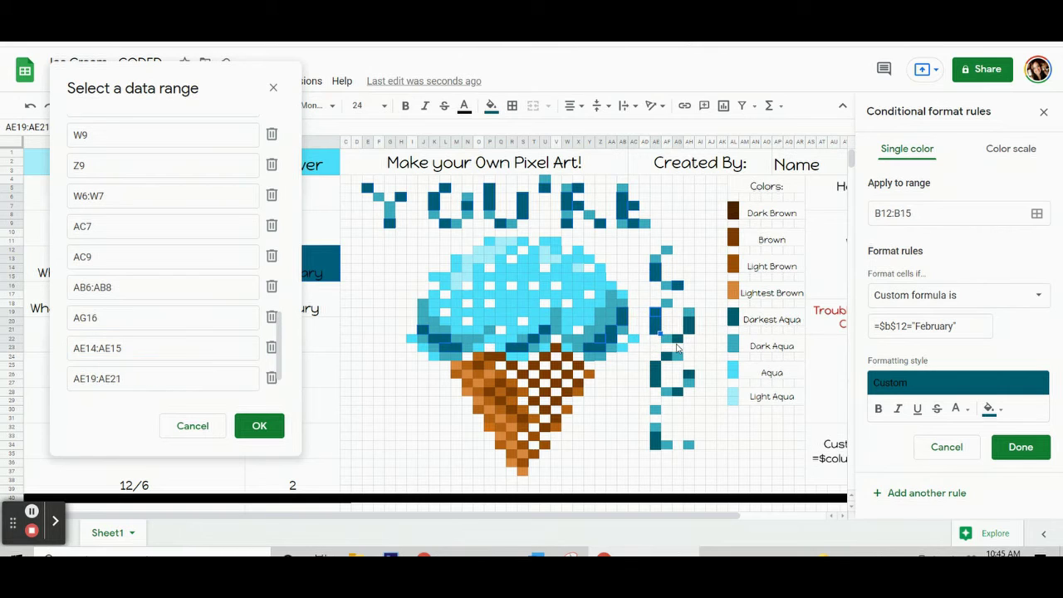
click(677, 342)
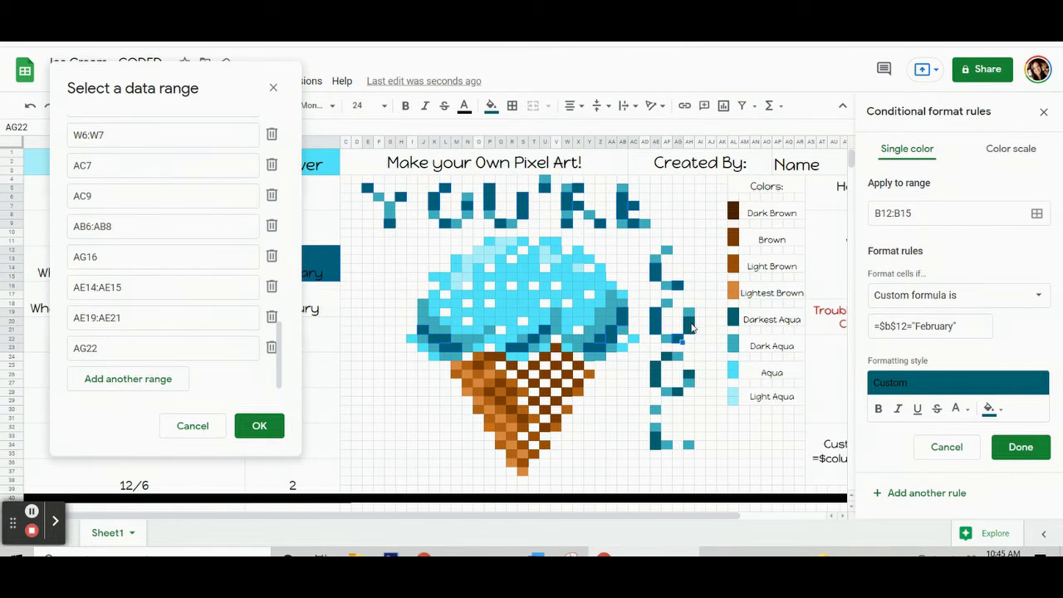
drag(687, 320, 688, 330)
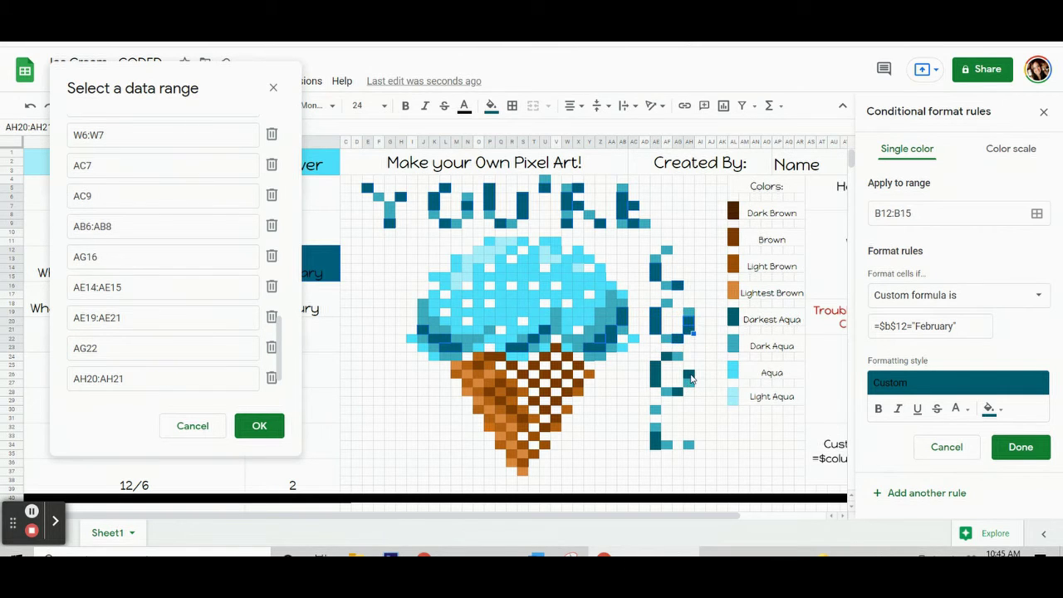
Add the darkest aqua cells of the second O and L of COOL to the range: AH26, AG28, AF24, AE25:AE27 and AE33:AE34.
click(690, 378)
click(680, 395)
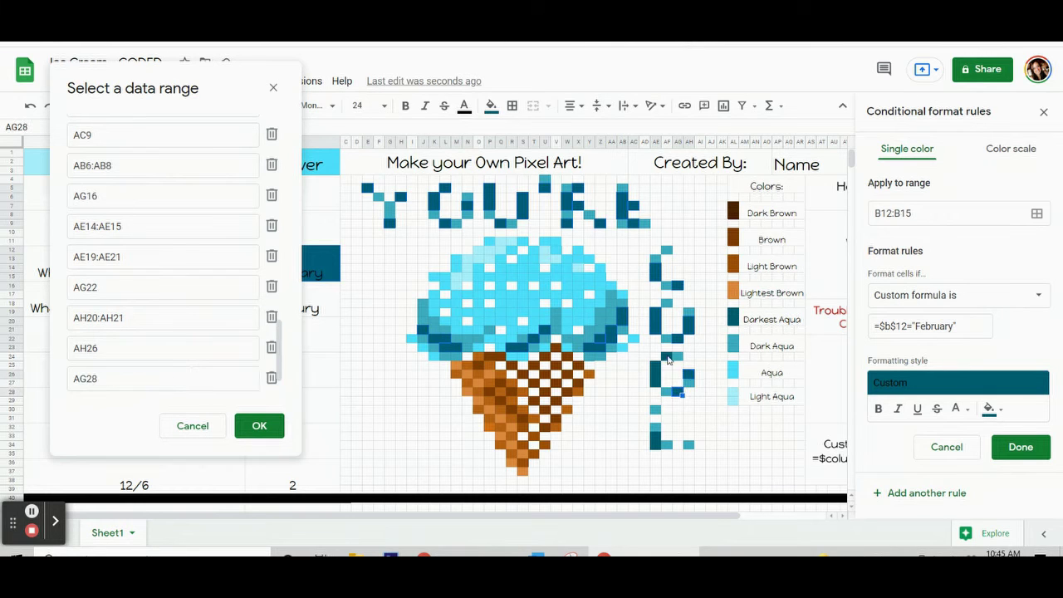
click(667, 360)
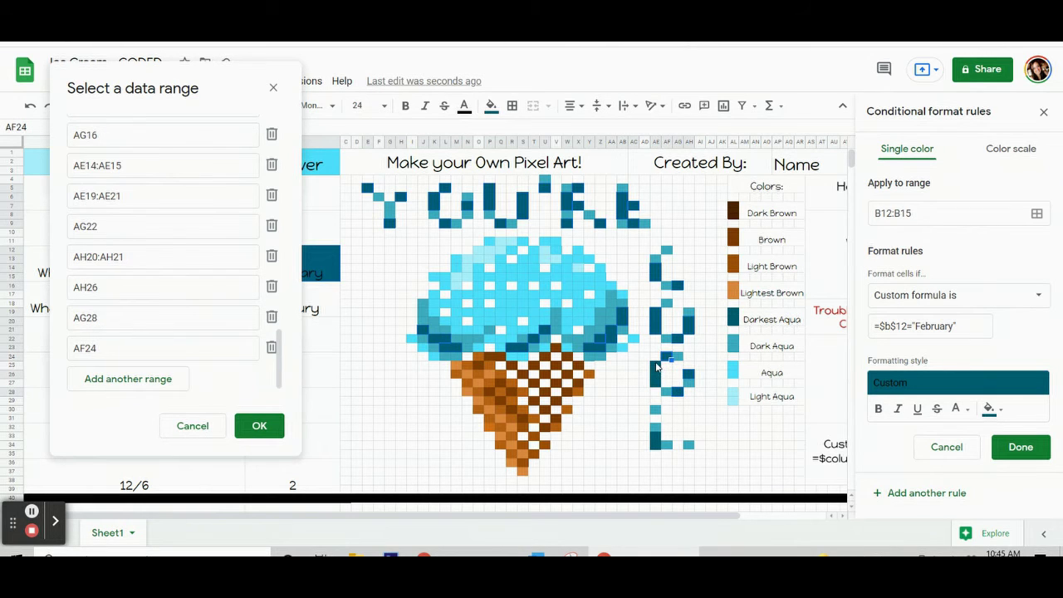
drag(657, 387, 656, 368)
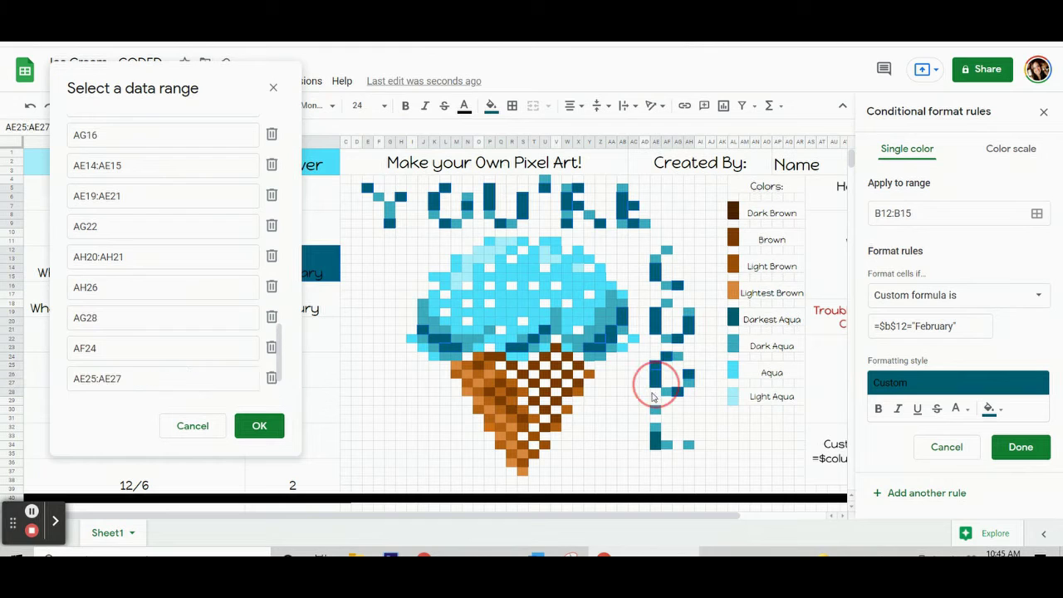
drag(657, 435, 654, 446)
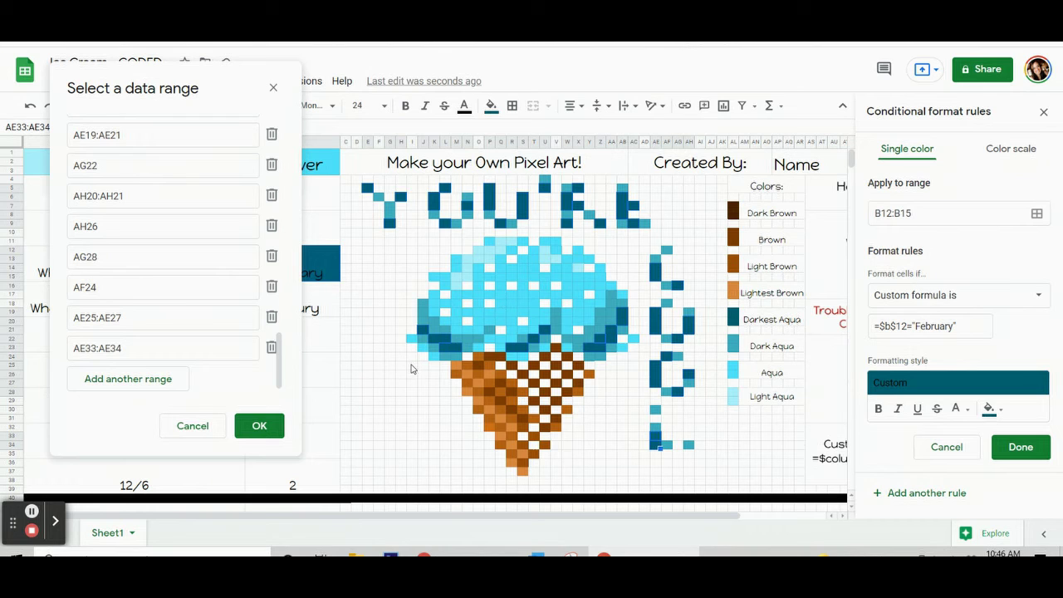
Apply the selected ranges, save the February rule, and reset the manual fill color of the selected cells.
click(259, 425)
click(1009, 448)
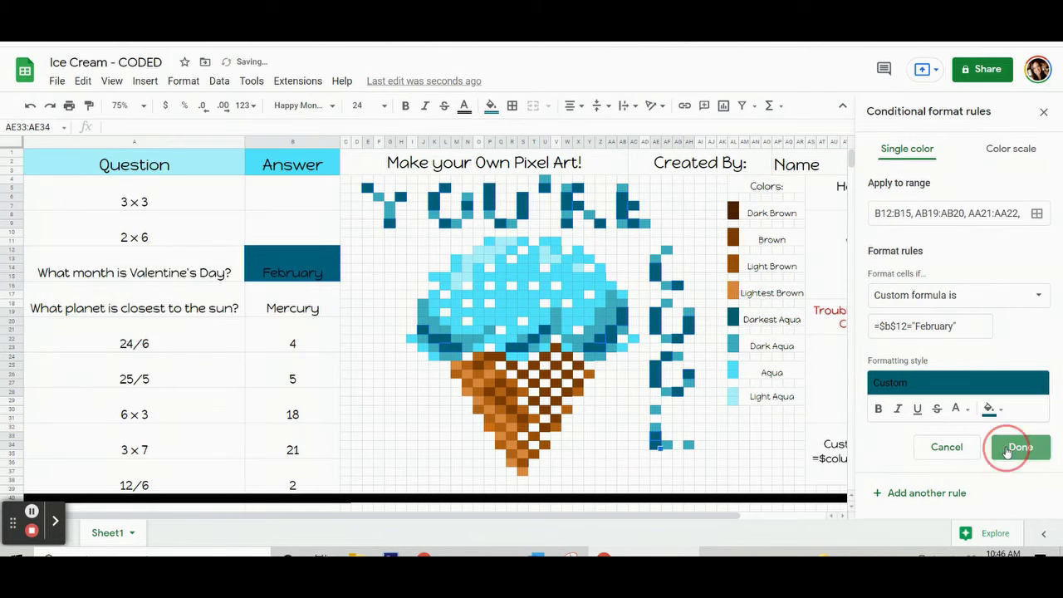
click(491, 105)
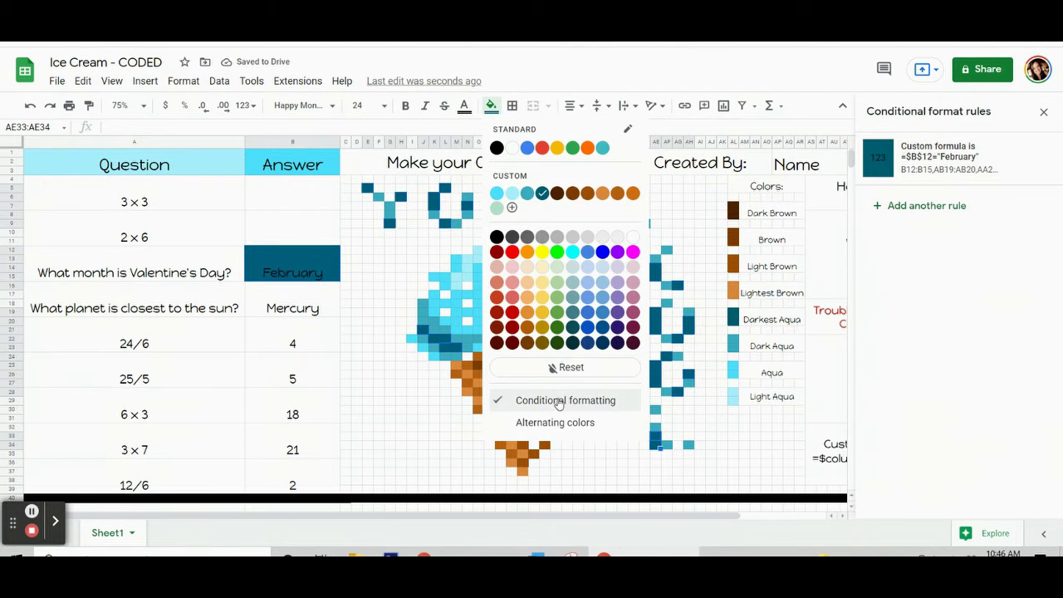
click(555, 367)
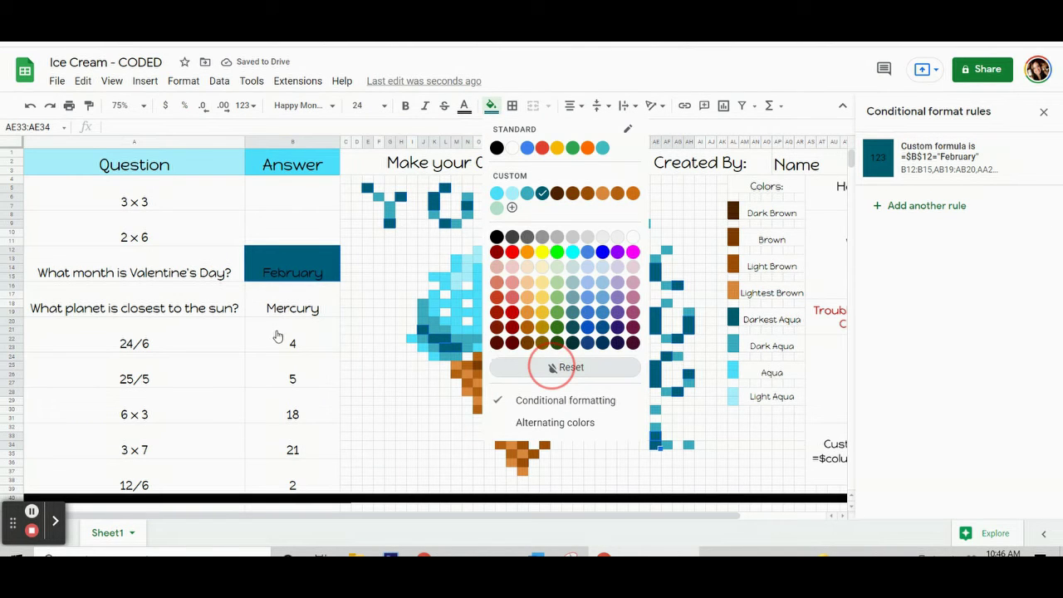
Clear the February answer from B12:B15.
click(188, 340)
click(277, 270)
key(BackSpace)
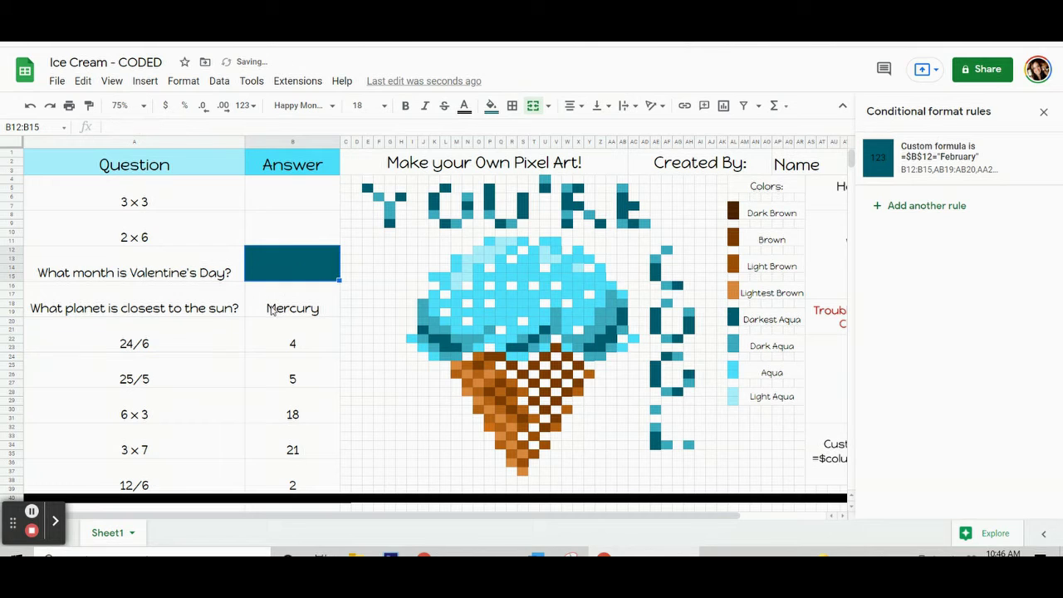
key(Return)
Test the rule by entering February as the Valentine's Day answer and clear it again.
click(286, 259)
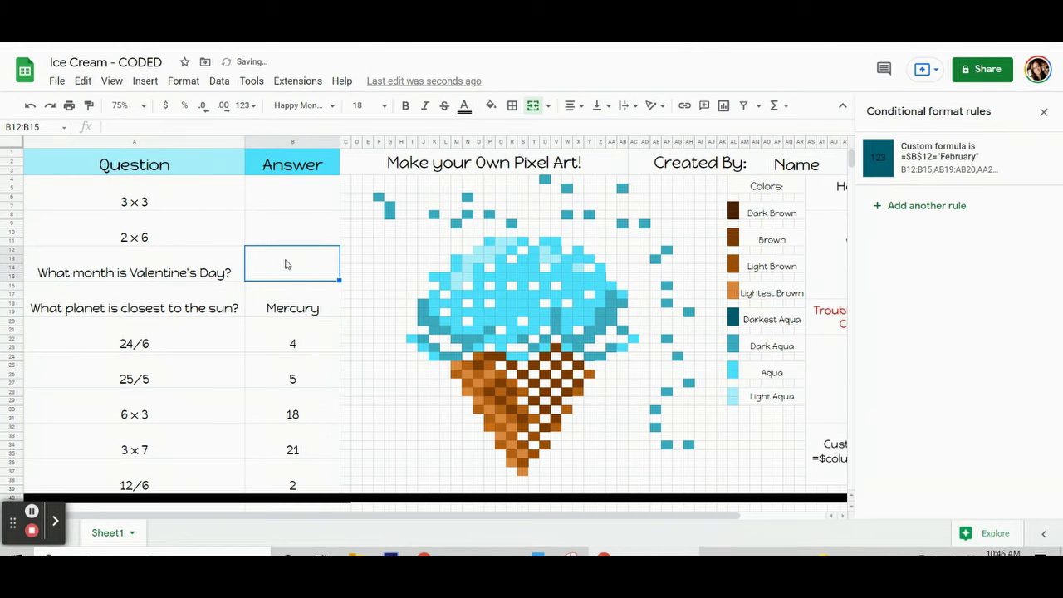
text(February)
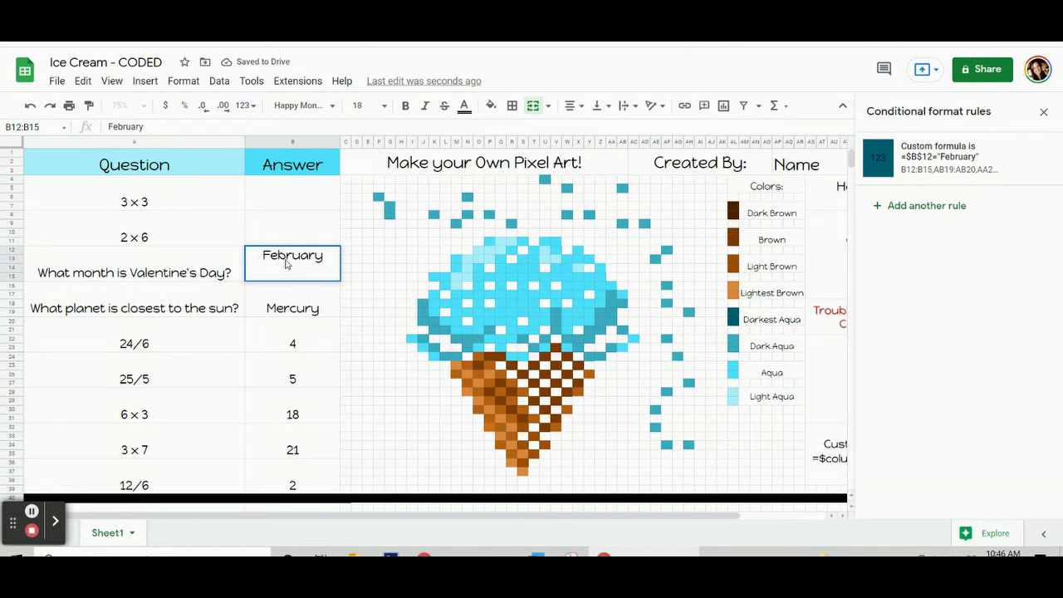
key(Return)
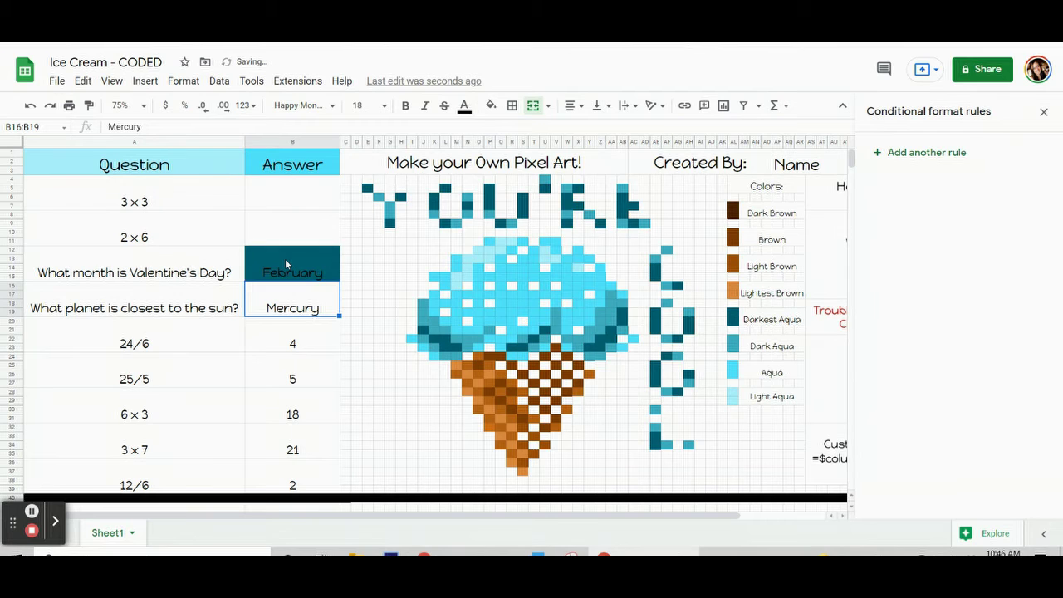
click(286, 262)
key(Delete)
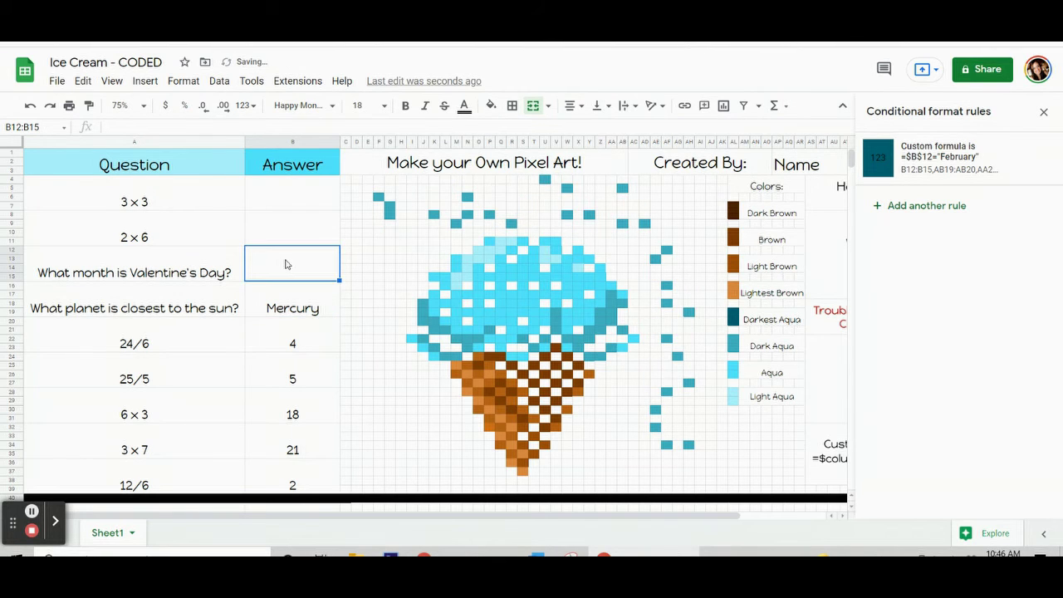
key(Down)
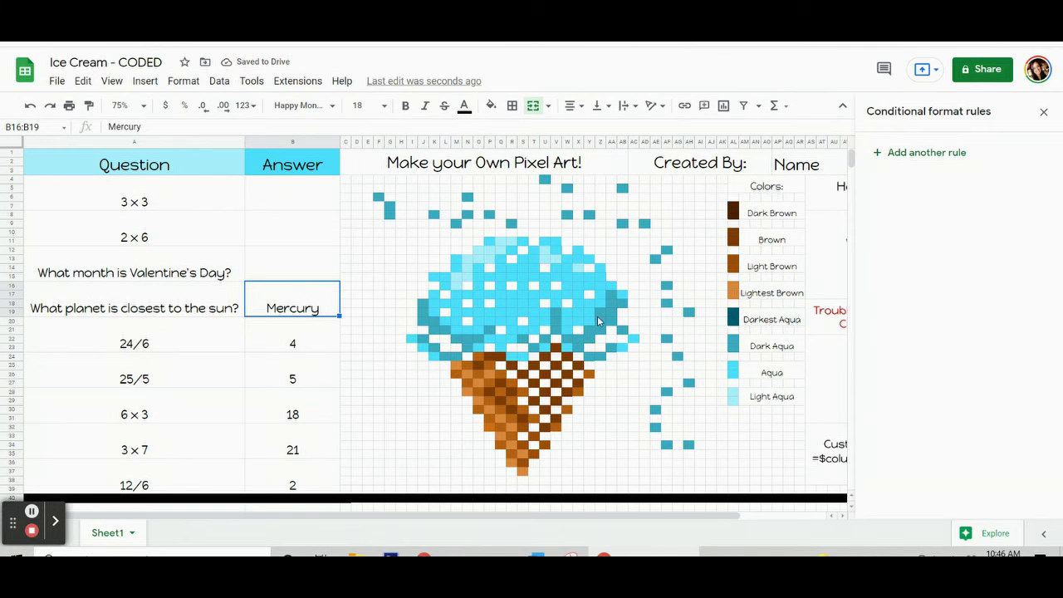
click(611, 313)
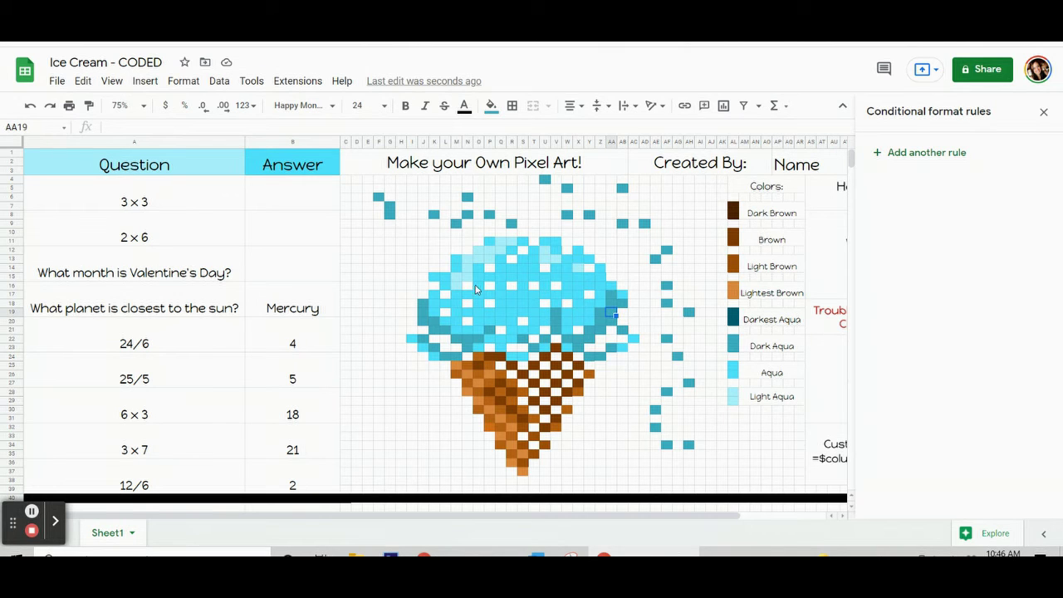
click(478, 260)
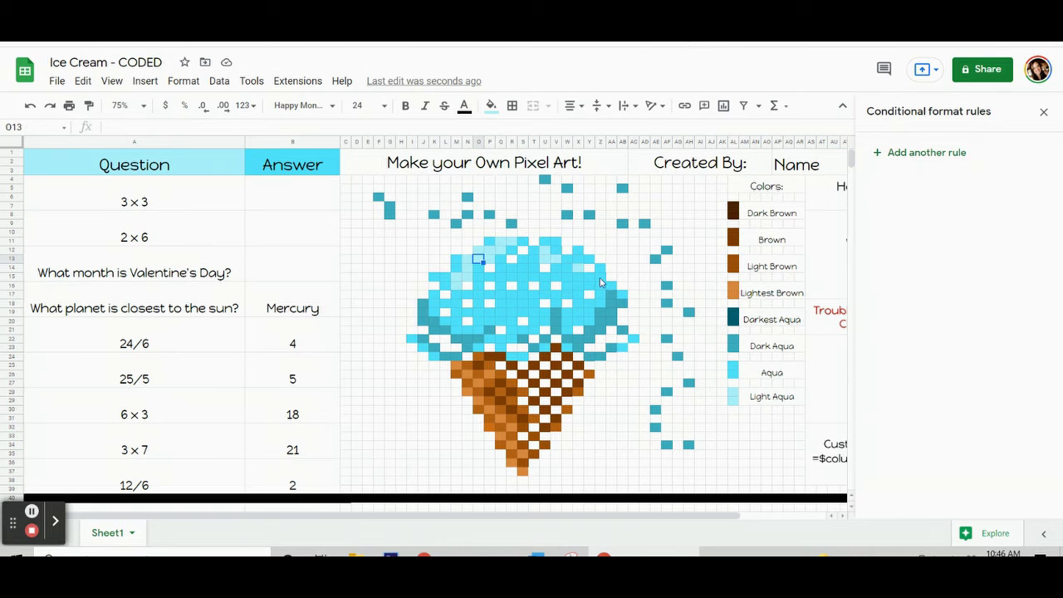
Add another conditional formatting rule for the Mercury answer in B16:B19 with a light aqua fill.
click(283, 311)
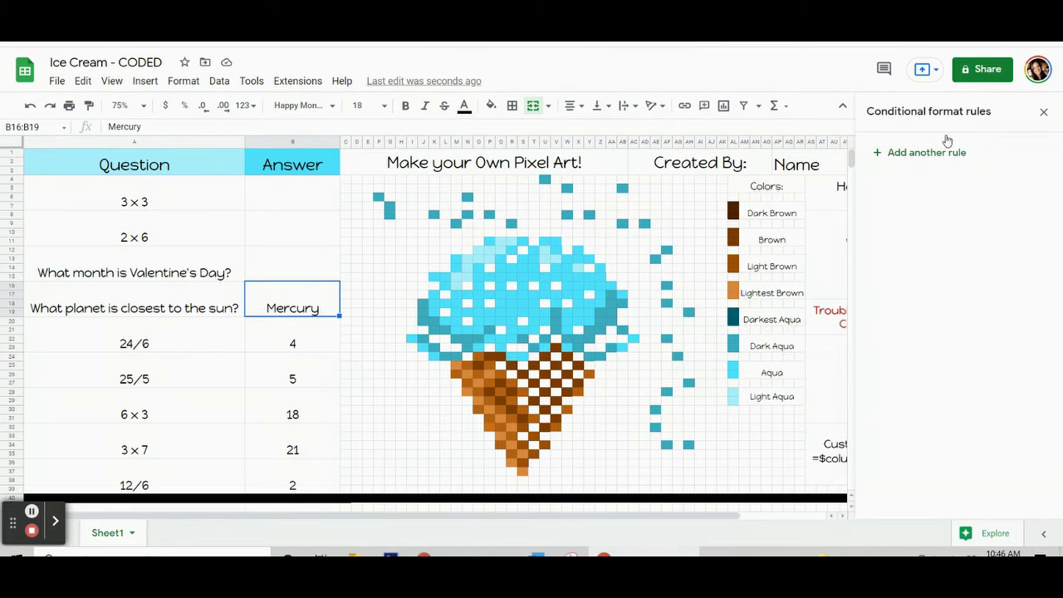
click(926, 161)
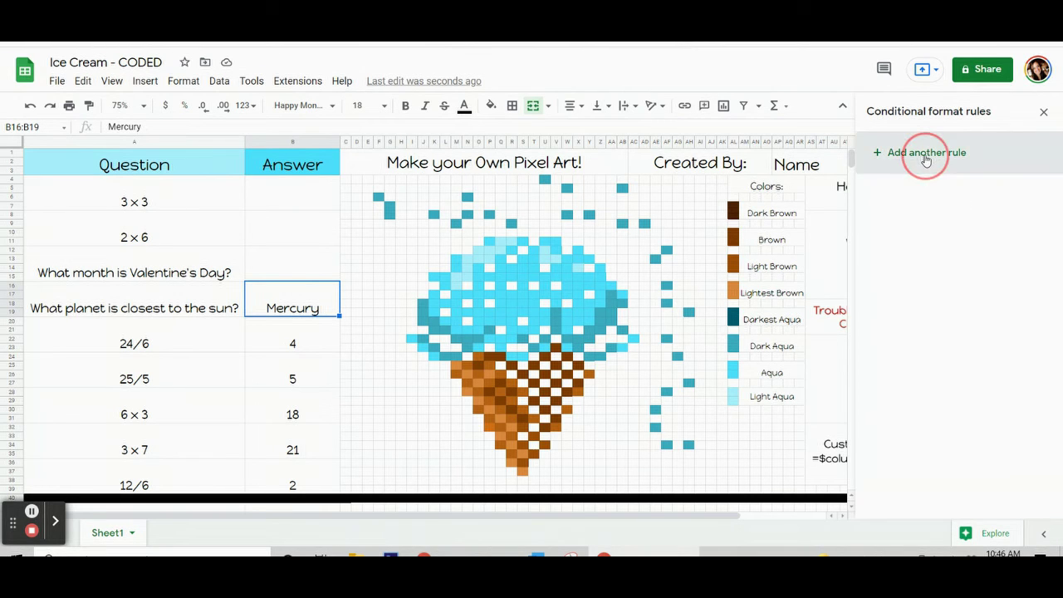
click(990, 374)
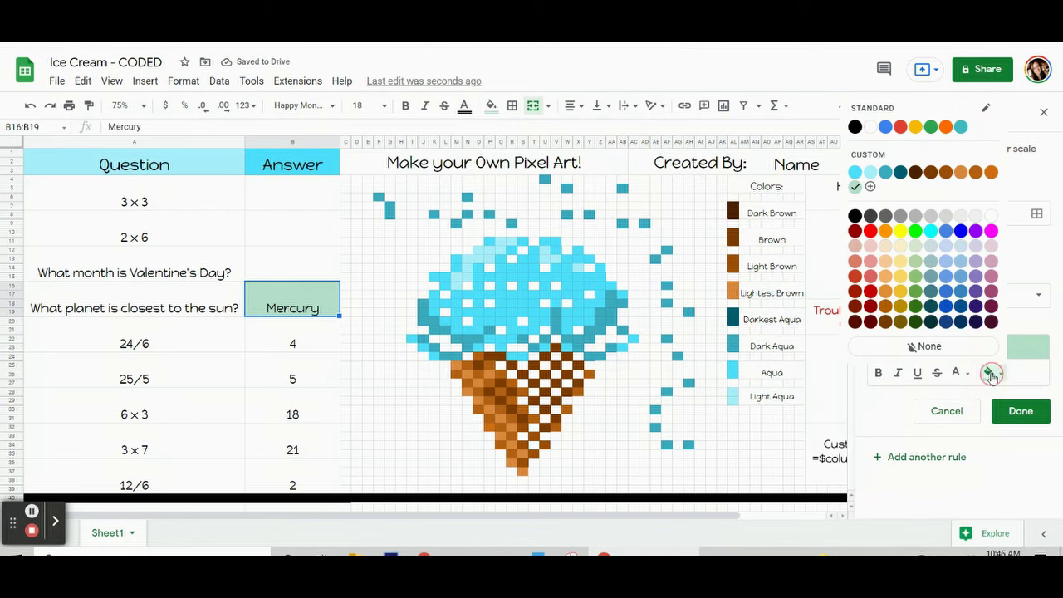
click(870, 173)
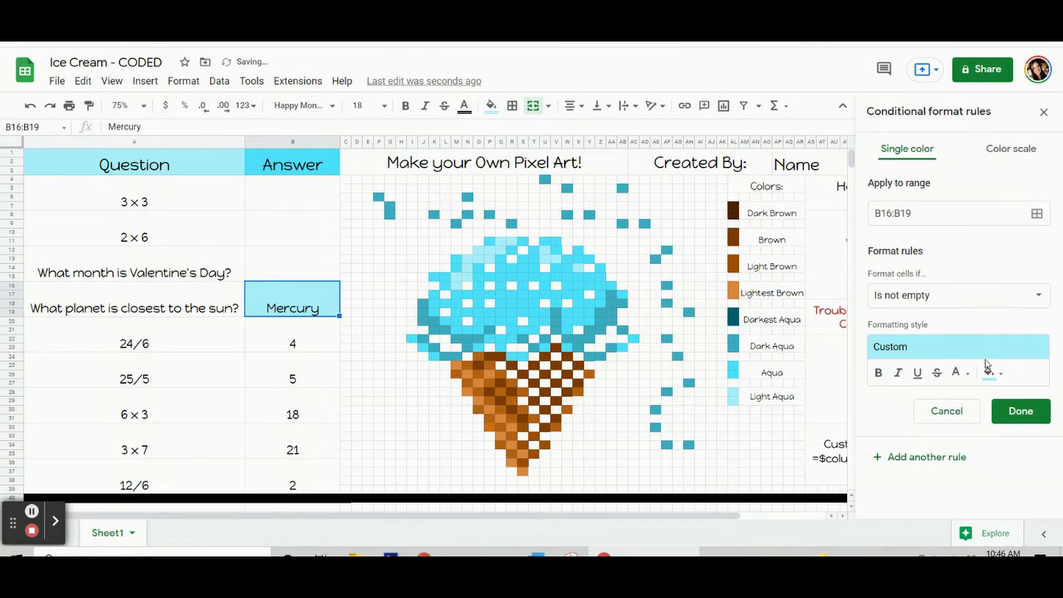
Set the rule's condition to the custom formula =$b$16="Mercury".
click(960, 306)
scroll(955, 374, down, 3)
click(922, 518)
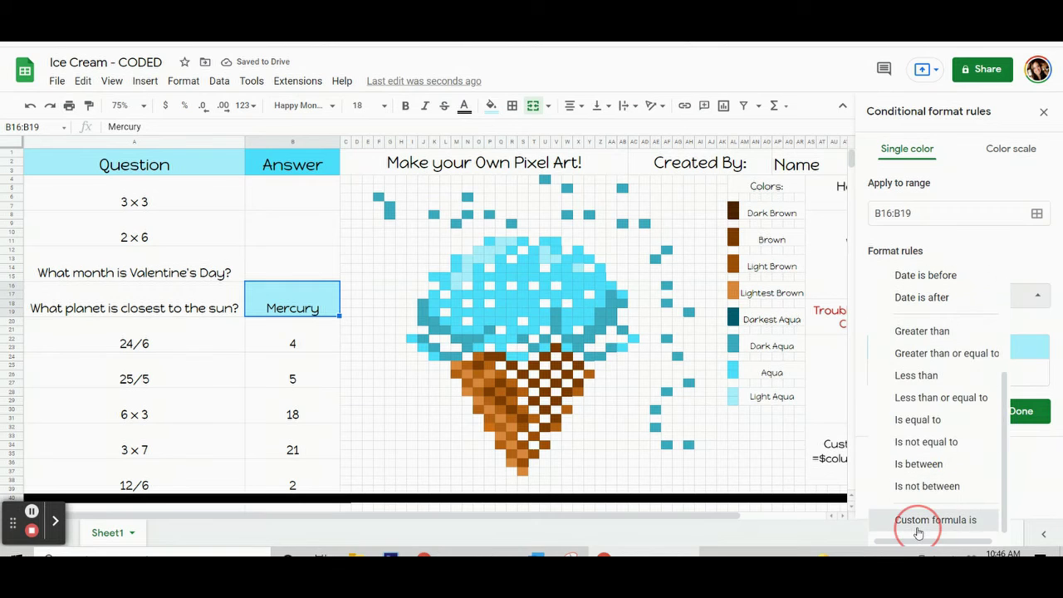
click(899, 328)
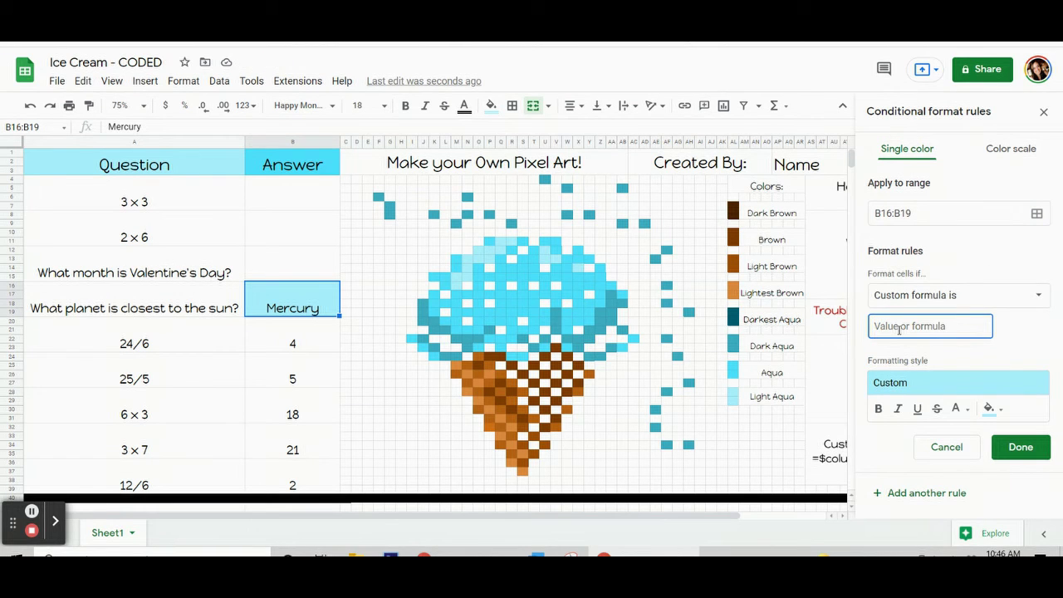
text(=$b$16="Mercury")
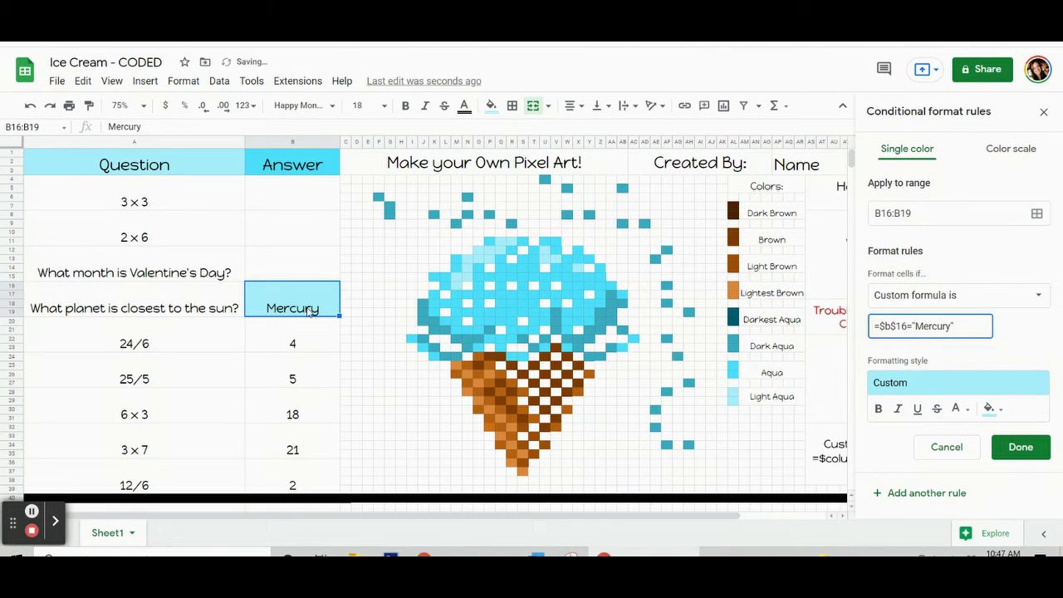
Add the scoop's light aqua highlight cells to the rule's range: U13:V13, U12, Q11:R11, O12:Q12, N13:P13, N14, M15:N15 and M16.
click(1037, 213)
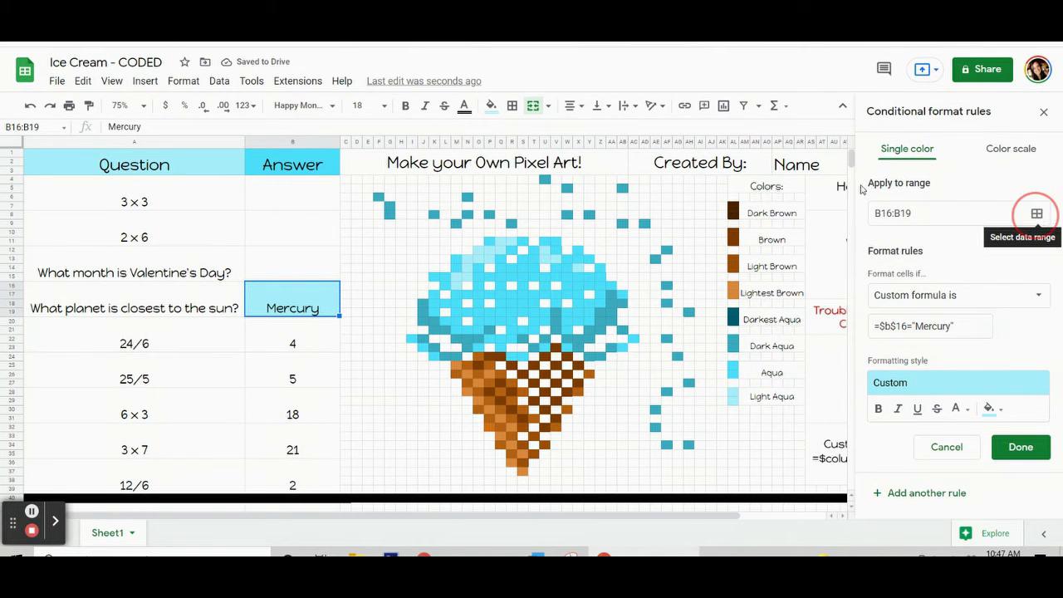
drag(584, 233, 201, 89)
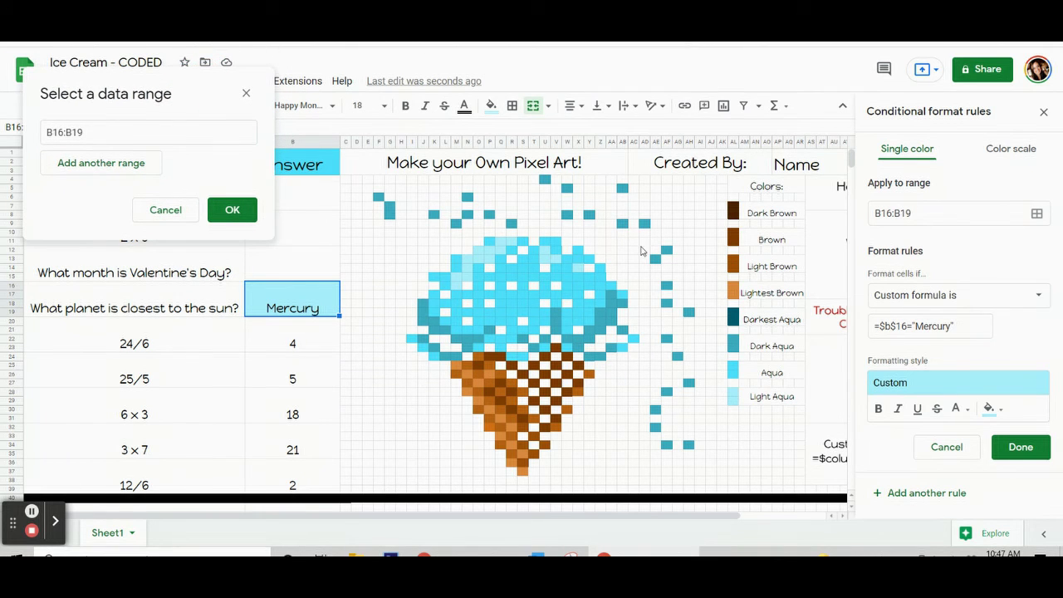
ctrl+click(556, 260)
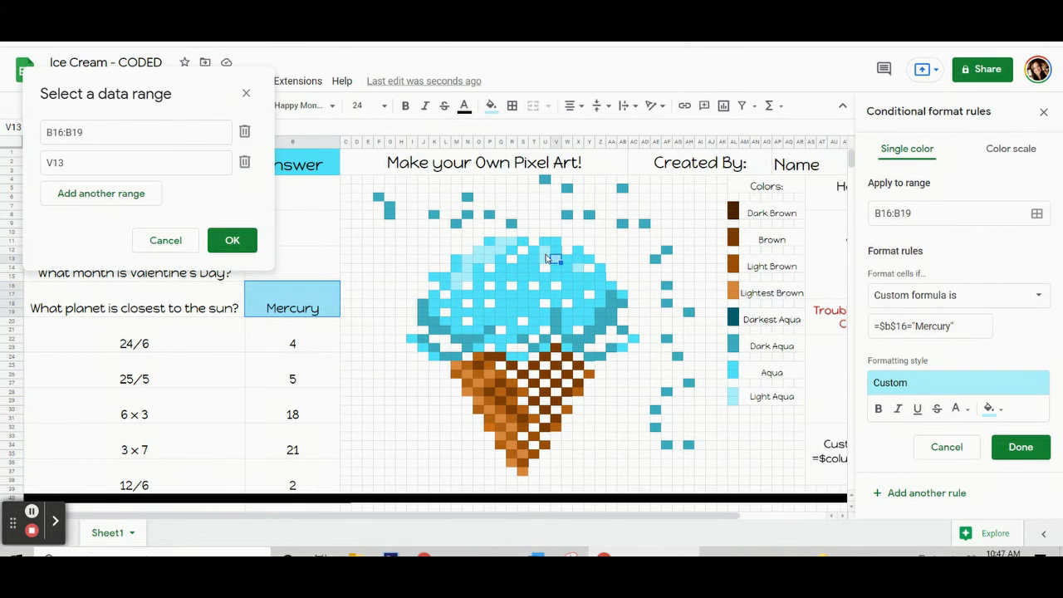
ctrl+click(512, 245)
mouse_move(501, 241)
mouse_down()
mouse_move(512, 241)
mouse_move(482, 250)
mouse_move(494, 260)
mouse_up()
click(467, 268)
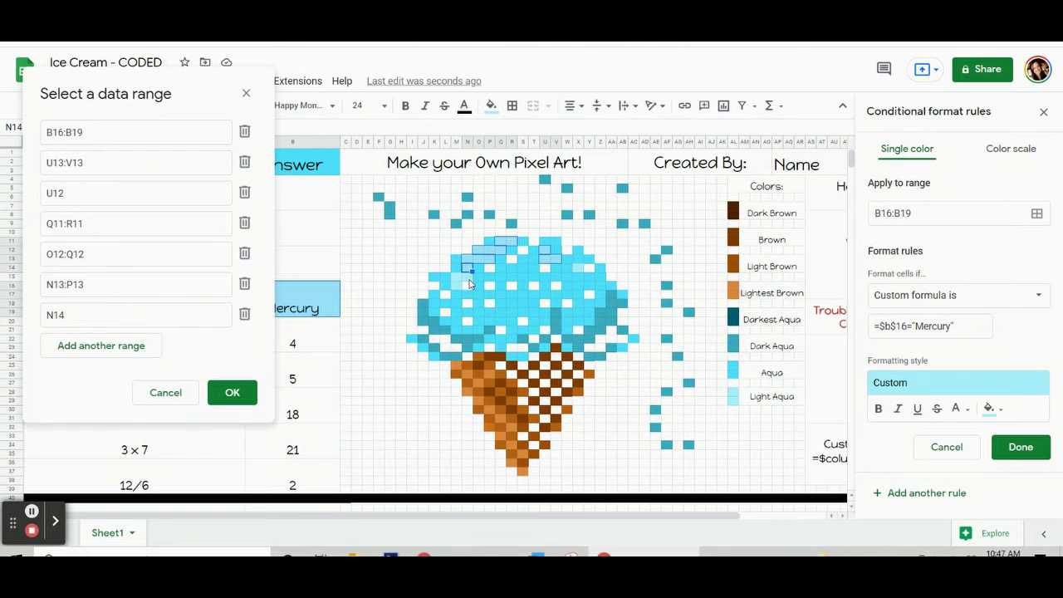
drag(455, 278, 463, 279)
click(459, 286)
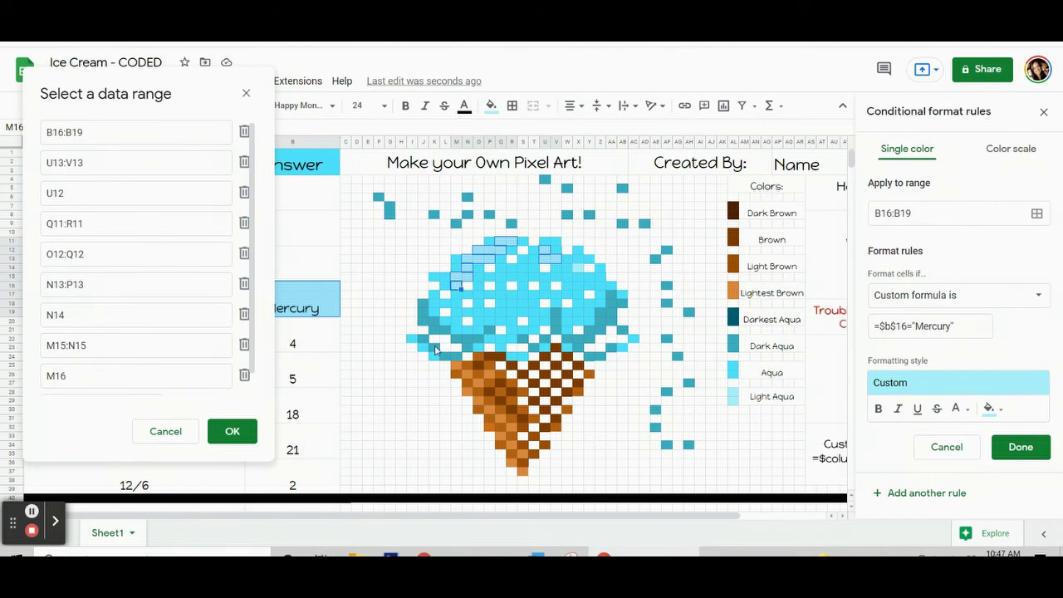
Apply the highlight ranges, save the Mercury rule, and reset the manual fill color of the selected cells.
click(235, 432)
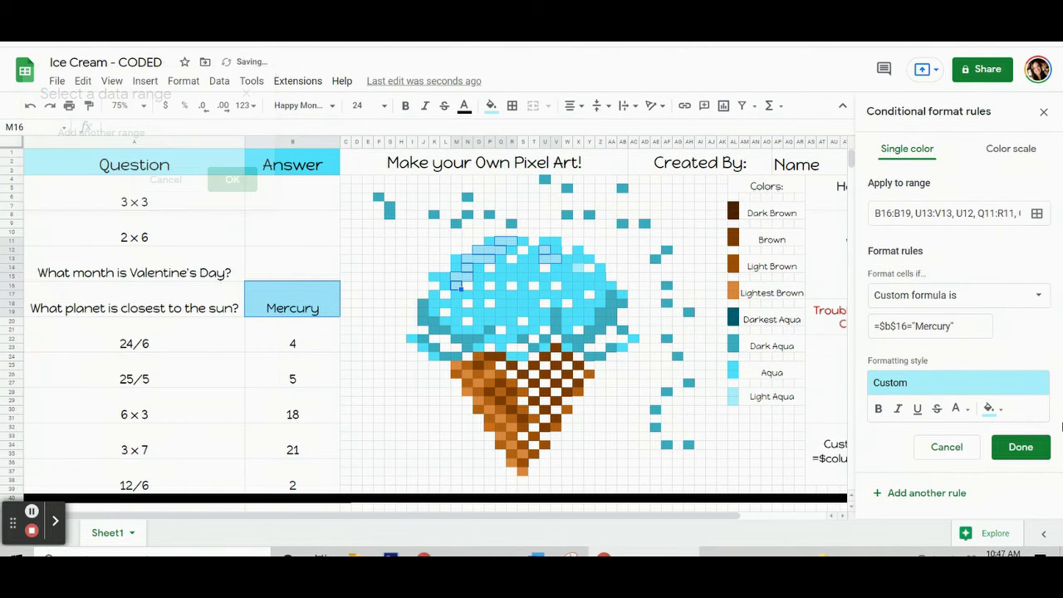
click(1027, 449)
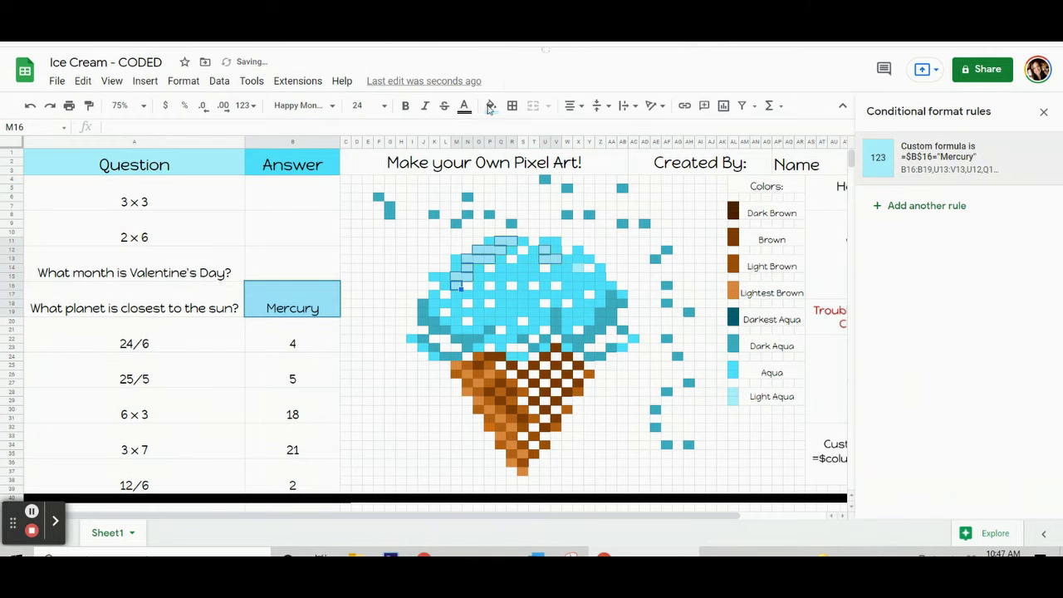
click(491, 108)
click(532, 367)
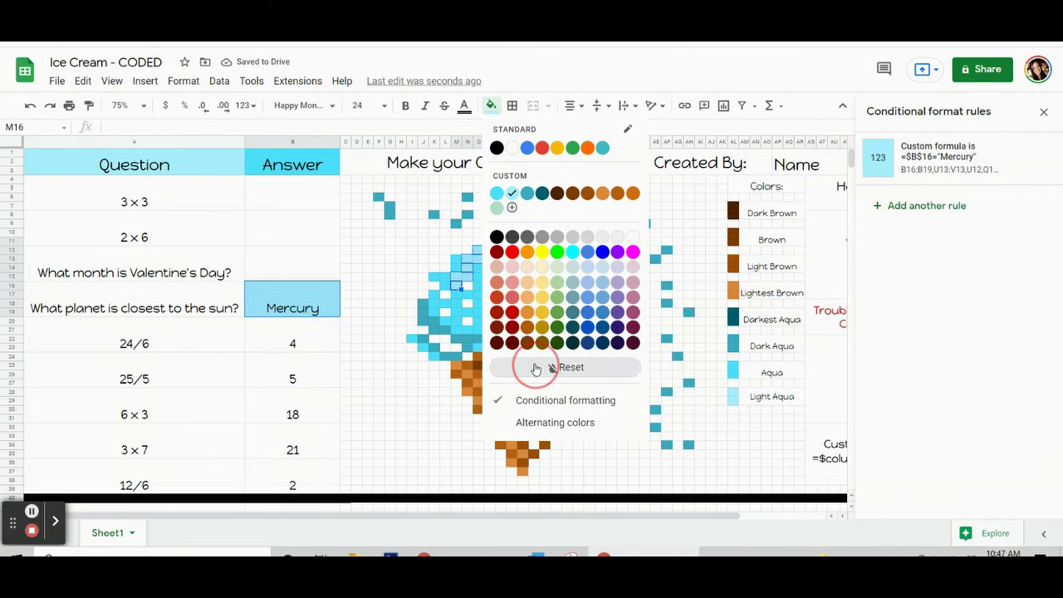
Clear the Mercury answer from B16:B19 and add a conditional formatting rule for the 24/6 answer in B20:B23.
click(315, 308)
key(Delete)
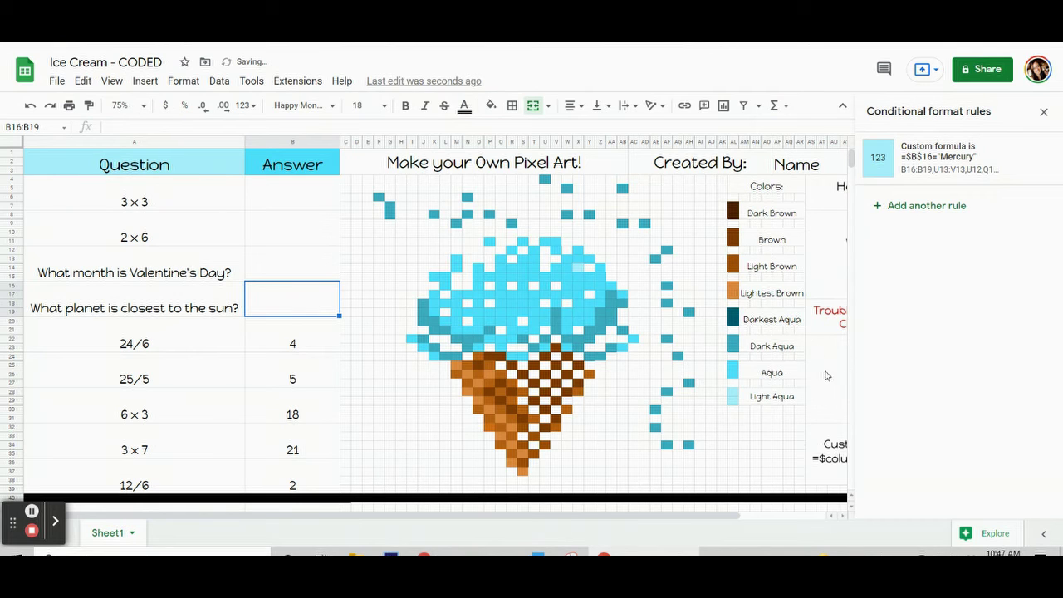
click(323, 345)
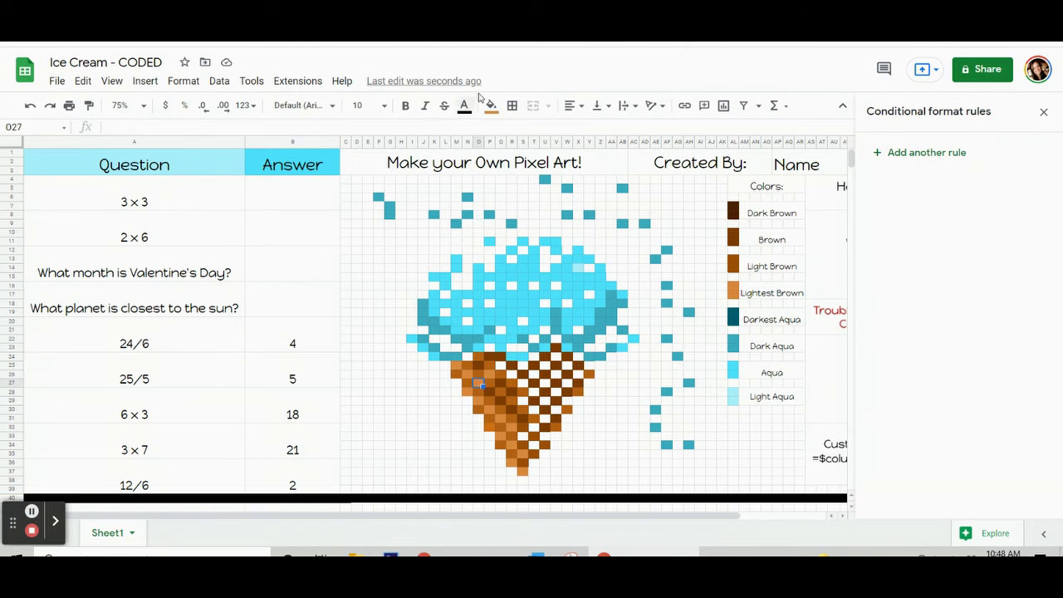
click(491, 106)
click(491, 105)
click(888, 155)
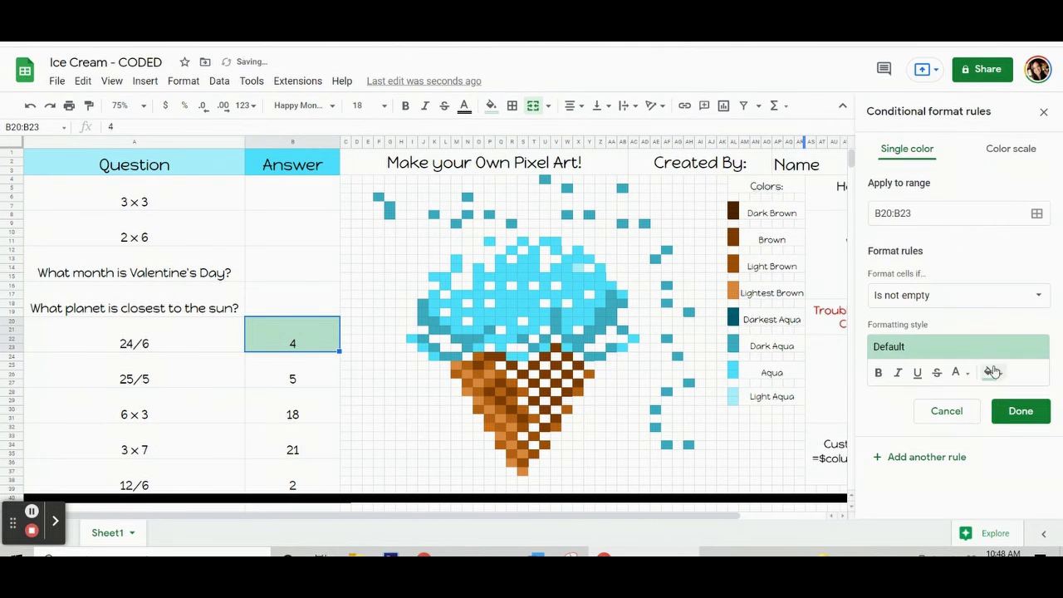
Give the 24/6 rule a lightest brown fill and the custom formula condition =$b$20=4.
click(943, 295)
click(920, 521)
click(914, 327)
text(=$b$20=4)
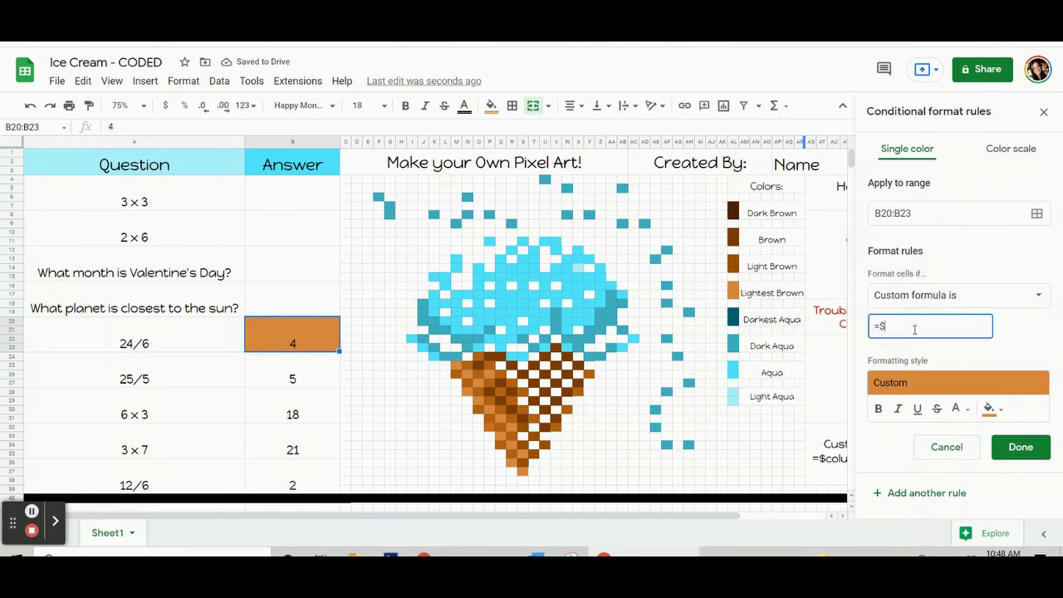
Add the cone's upper lightest brown cells P26, O27, N26 and M25 to the rule's range.
click(1037, 214)
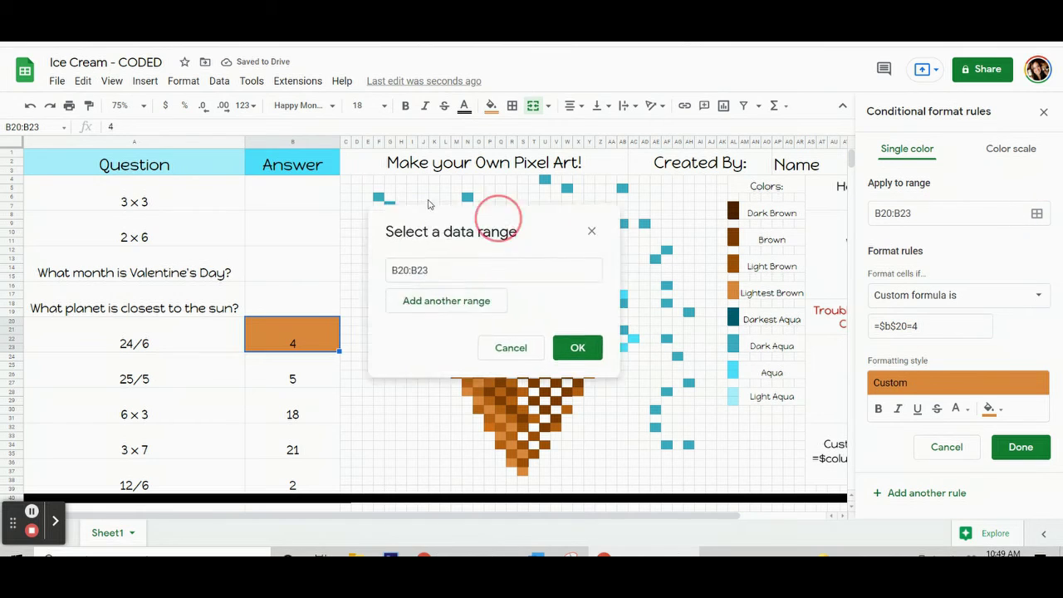
drag(492, 210, 239, 156)
ctrl+click(490, 373)
ctrl+click(479, 382)
ctrl+click(467, 373)
ctrl+click(456, 363)
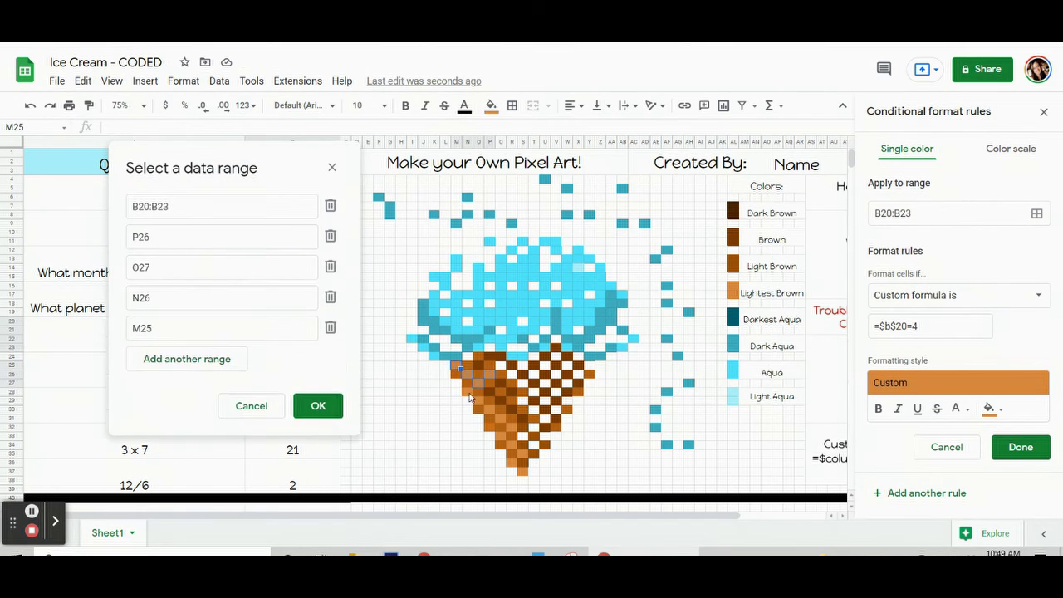
Add the cone's lower lightest brown cells N28, O29, P30, Q31, R32, Q33, R34, S35, S37 and R36 to the range.
ctrl+click(467, 393)
ctrl+click(479, 402)
ctrl+click(490, 411)
ctrl+click(500, 422)
ctrl+click(511, 430)
ctrl+click(511, 450)
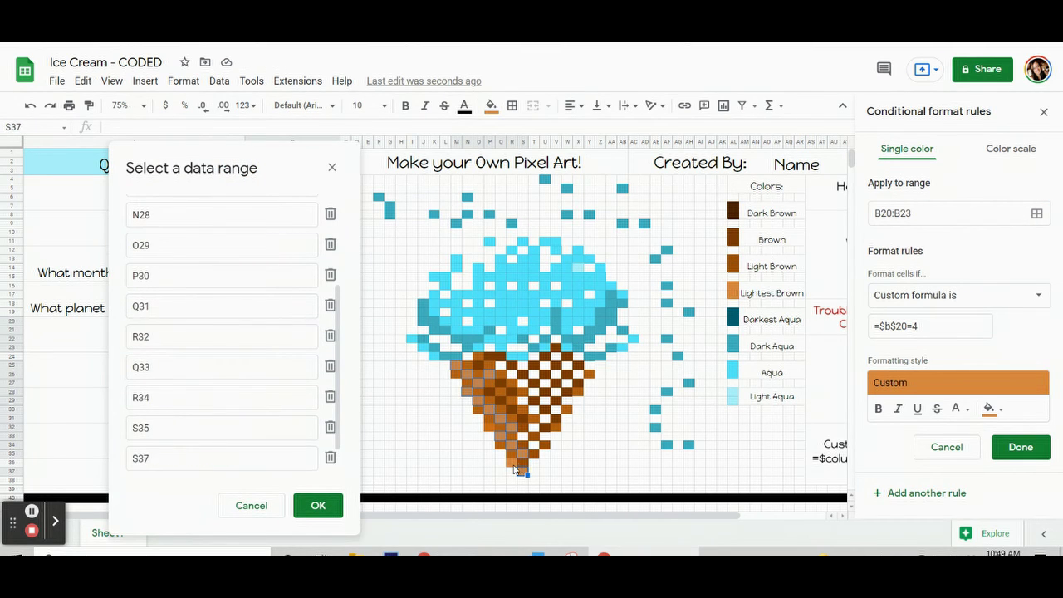
click(503, 457)
Apply the lightest brown ranges, save the =$b$20=4 rule, and reset the selected cells' manual fill color.
click(318, 505)
click(1021, 447)
click(491, 106)
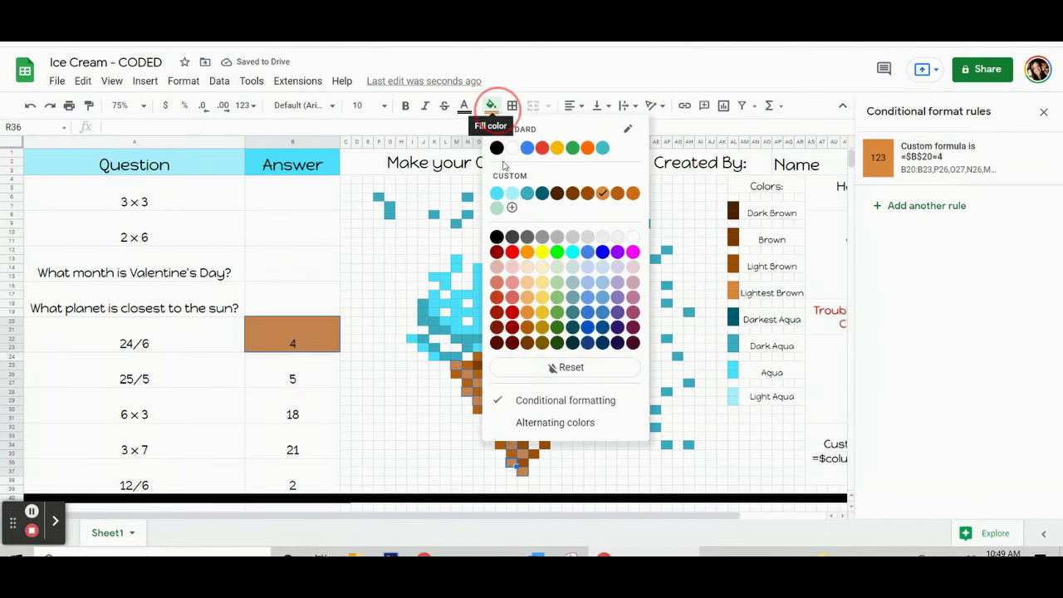
click(521, 363)
Clear the answer in B20:B23 and add a conditional formatting rule for the 25/5 answer in B24:B27.
key(Delete)
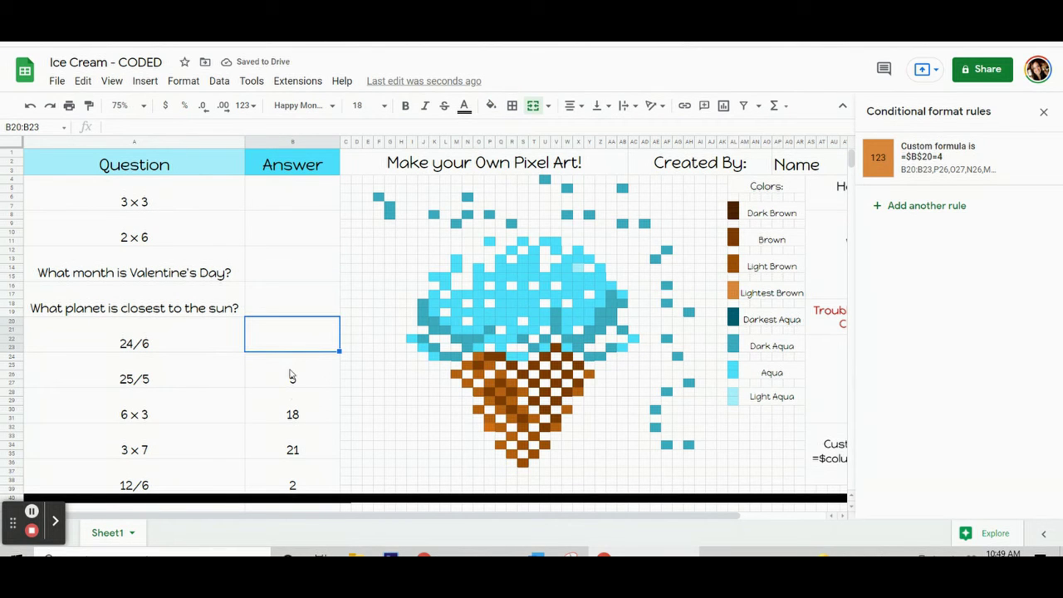
click(290, 377)
click(470, 369)
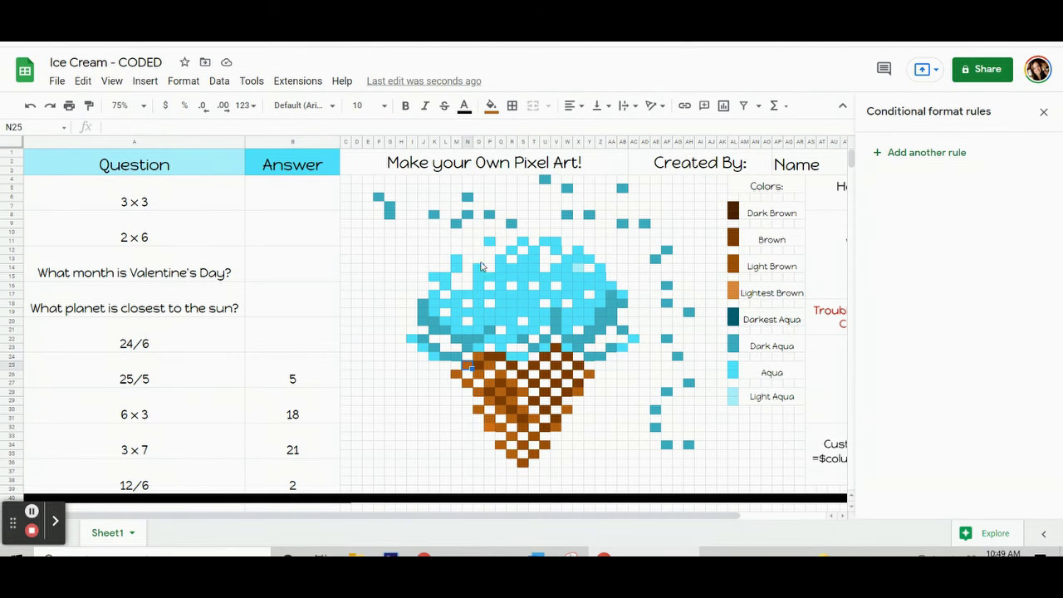
click(491, 105)
click(308, 373)
click(895, 157)
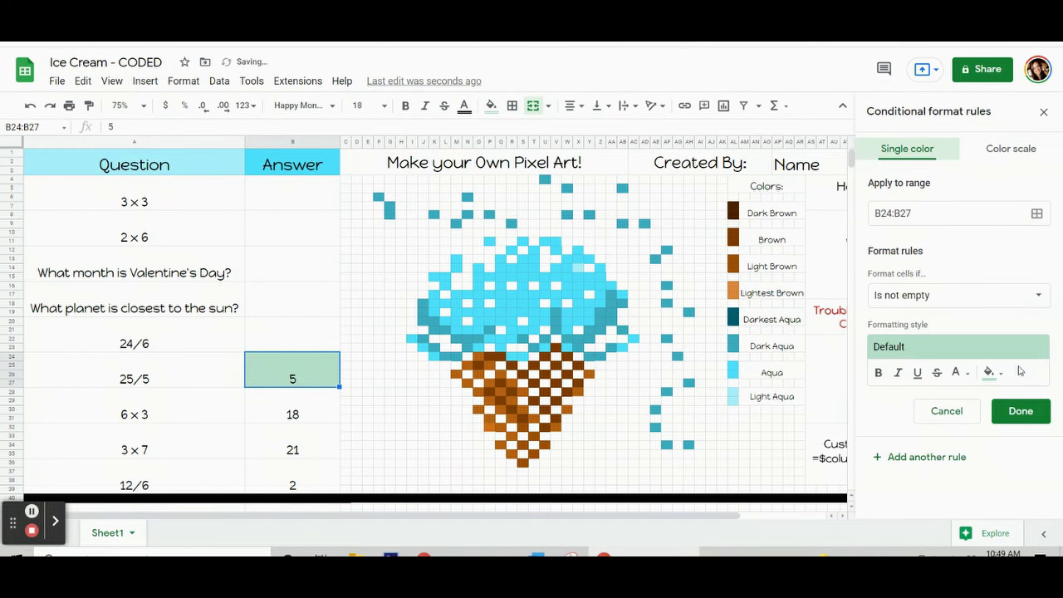
Give the 25/5 rule a light brown fill matching cone cell N25 and the custom formula condition =$b$24=5.
click(990, 373)
click(975, 172)
click(931, 294)
click(939, 502)
click(943, 327)
text(=)
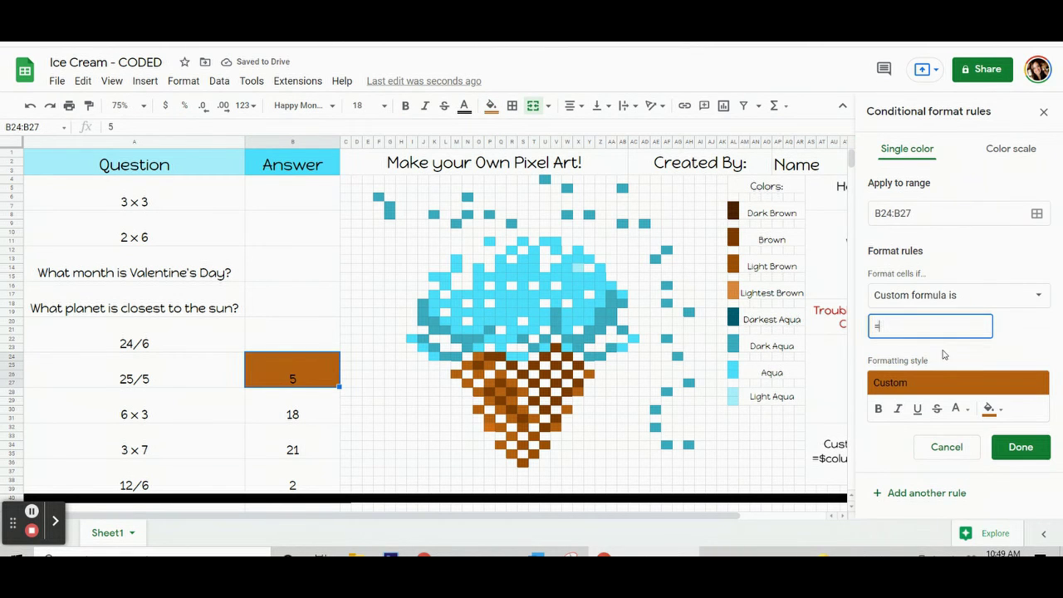
text($b$24=5)
Add the cone's upper-left light brown cells to the rule's range: O24, N25, M26, N27, O26, P25, Q26, P27, O28 and O30.
click(947, 214)
drag(593, 235, 232, 138)
ctrl+click(480, 356)
ctrl+click(471, 365)
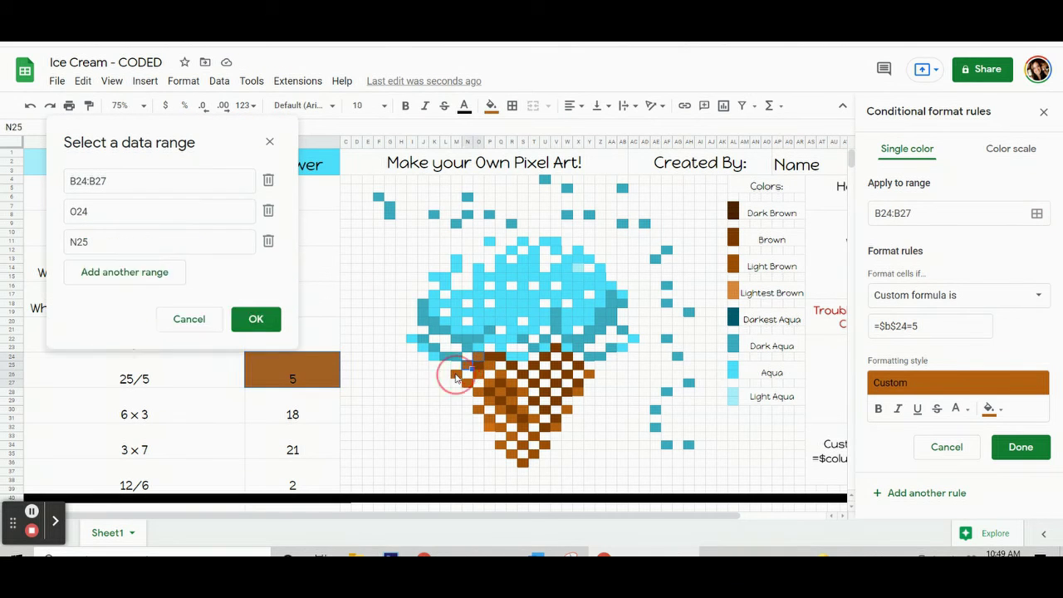
ctrl+click(461, 374)
ctrl+click(471, 383)
ctrl+click(480, 374)
ctrl+click(490, 366)
ctrl+click(499, 374)
ctrl+click(490, 383)
ctrl+click(480, 392)
ctrl+click(480, 410)
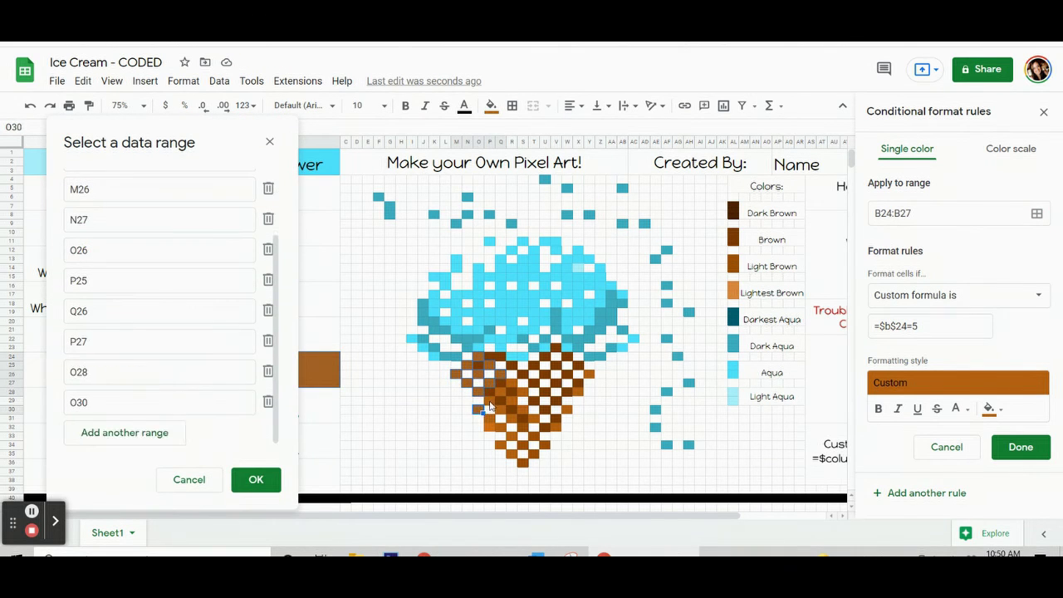
Extend the rule's range with the mid-cone light brown cells P29, Q28, R27, S28, R29, Q30 and P31:P32.
ctrl+click(489, 400)
ctrl+click(500, 392)
ctrl+click(508, 383)
ctrl+click(519, 392)
ctrl+click(509, 400)
ctrl+click(499, 410)
drag(490, 419, 490, 428)
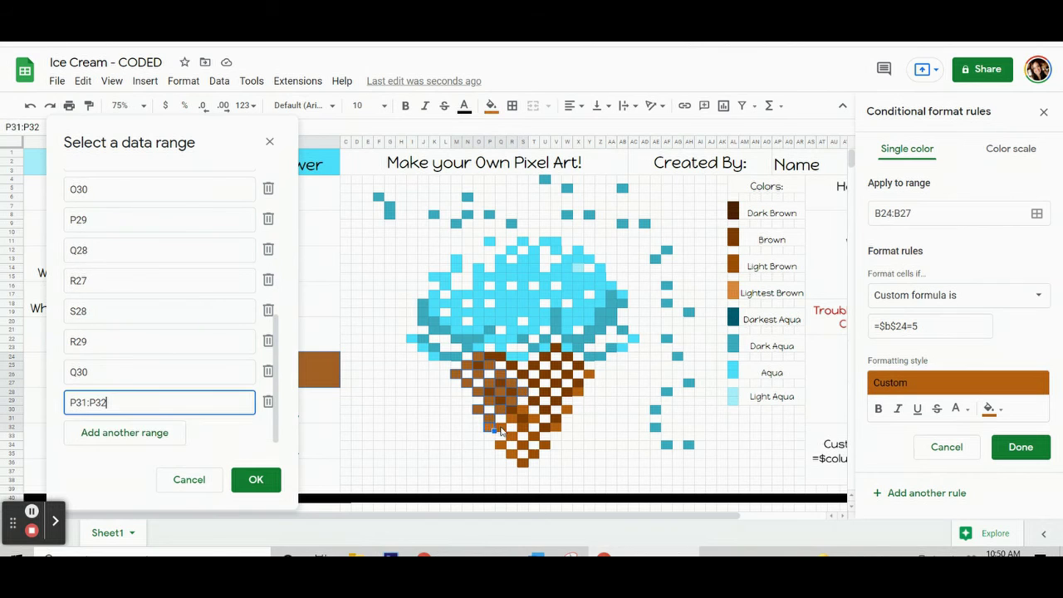
Extend the rule's range with the lower-cone light brown cells Q32, Q34, R33, R31, S30, T31, S32, T33 and S34.
ctrl+click(499, 427)
ctrl+click(500, 445)
ctrl+click(509, 436)
ctrl+click(508, 419)
ctrl+click(518, 410)
ctrl+click(527, 419)
ctrl+click(523, 428)
ctrl+click(534, 436)
ctrl+click(524, 445)
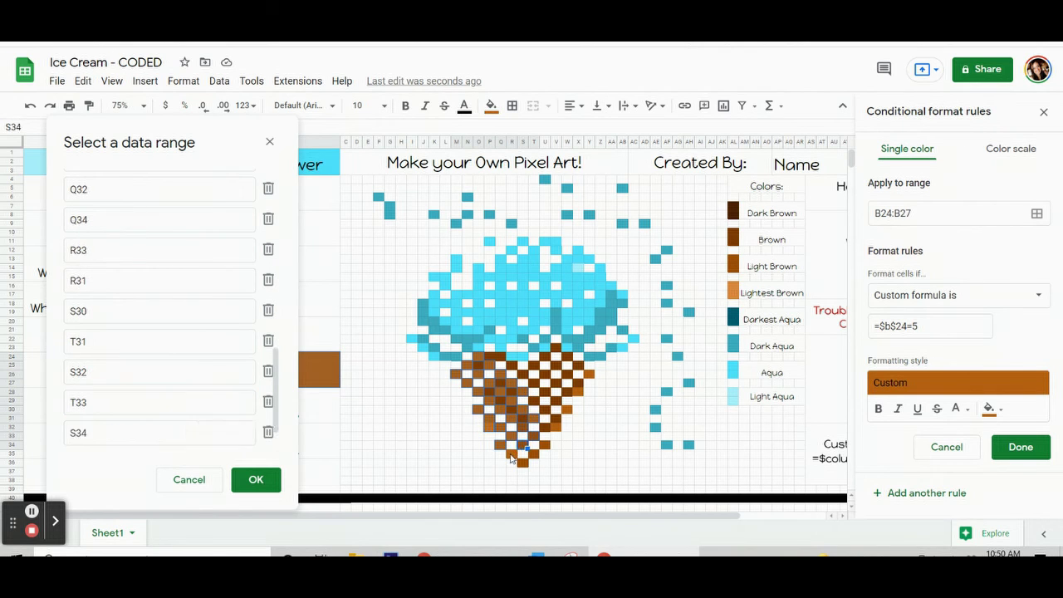
Add the cone's tip and right-edge light brown cells to the range: R35, S36, T35, U34, V32, W30, X28 and Y26.
ctrl+click(514, 454)
ctrl+click(523, 462)
ctrl+click(533, 453)
ctrl+click(544, 444)
ctrl+click(553, 427)
ctrl+click(577, 401)
ctrl+click(587, 375)
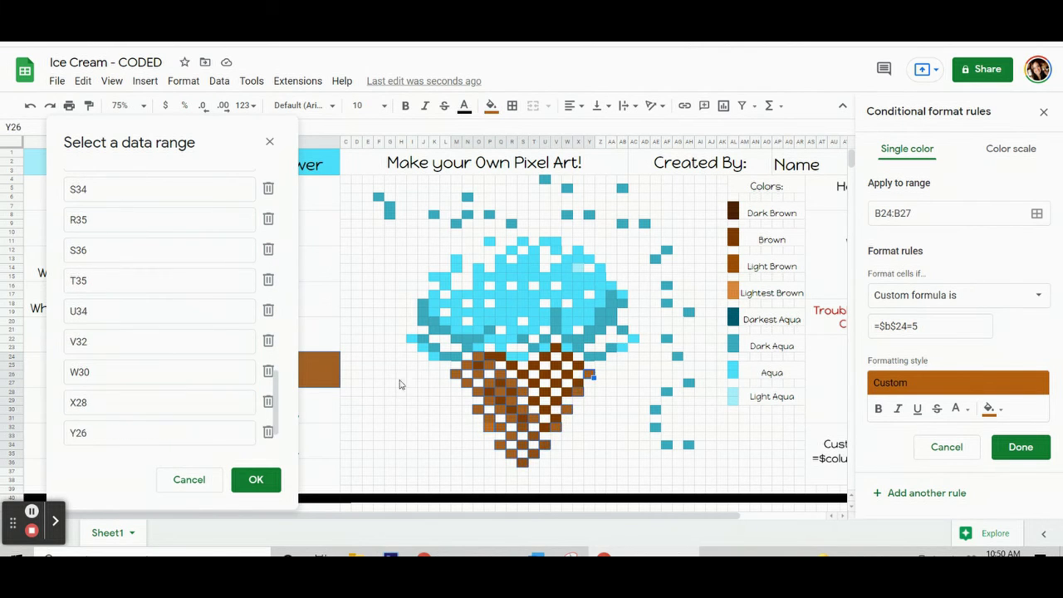
Apply the light brown ranges, save the =$b$24=5 rule, and reset the selected cells' manual fill color.
click(256, 480)
click(491, 105)
click(573, 366)
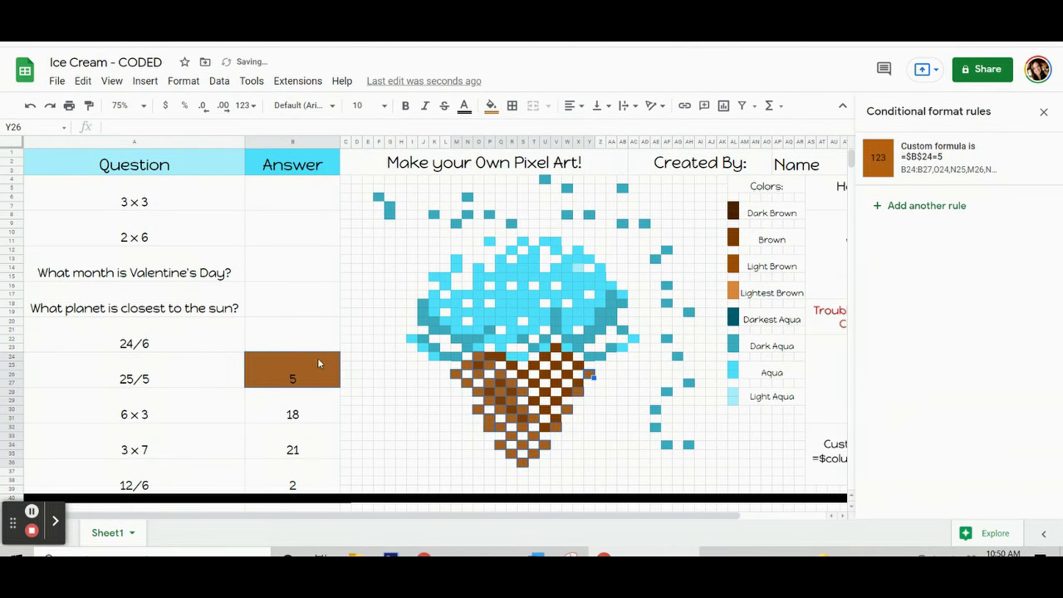
Clear the answer in B24:B27 and add an aqua conditional formatting rule for the 6 x 3 answer in B28:B31.
click(323, 360)
key(Delete)
click(287, 415)
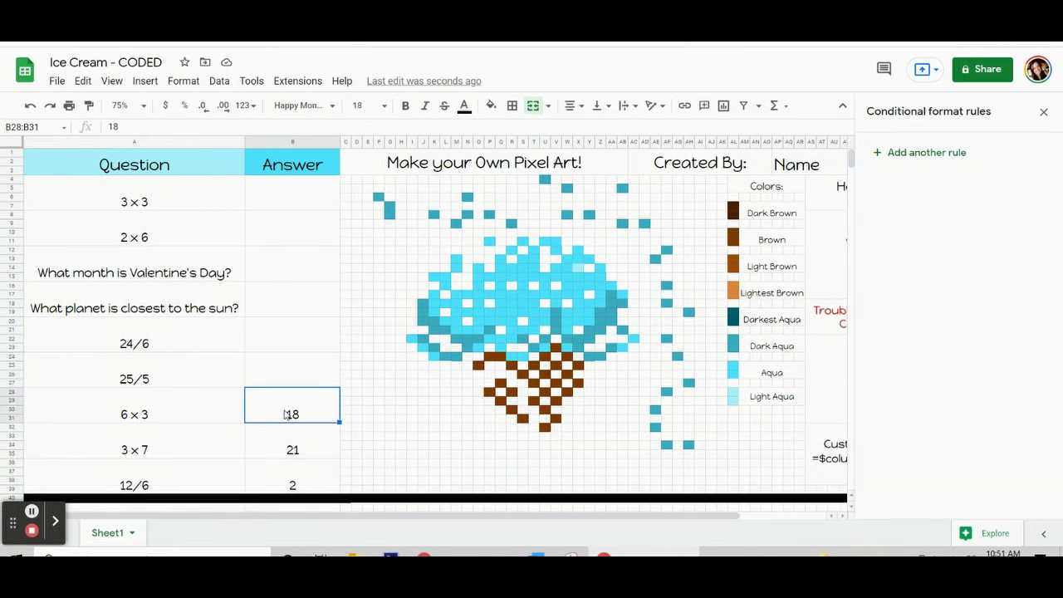
click(914, 154)
click(990, 409)
click(857, 171)
Set the aqua rule's condition to the custom formula =$b$28=18.
click(956, 295)
click(914, 517)
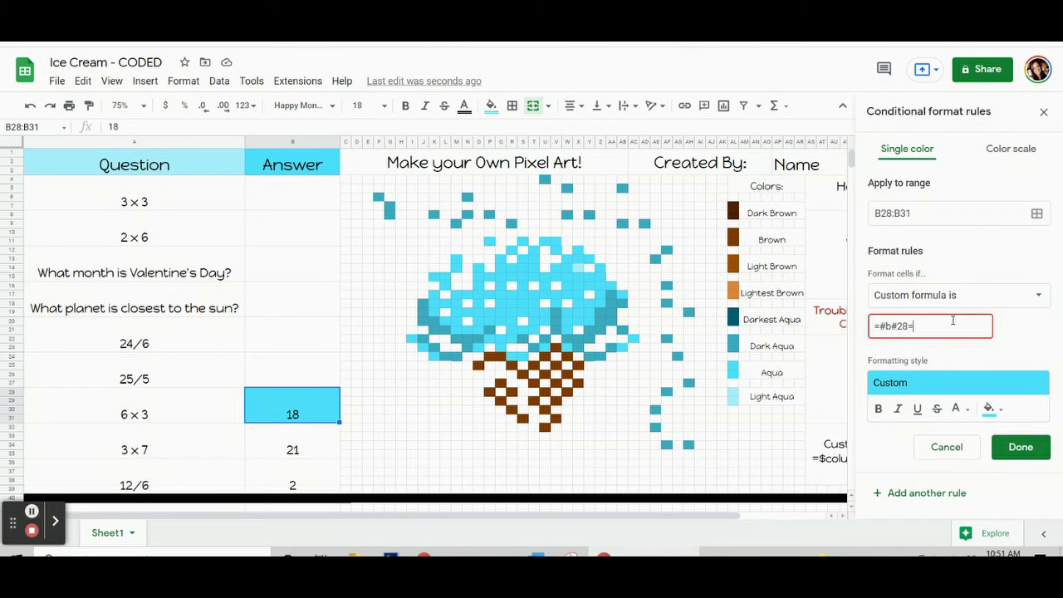
click(888, 327)
key(BackSpace)
Add the scoop's top aqua cells S11, R12, P11, Q13 and T12 to the rule's range.
click(1037, 213)
drag(477, 220, 73, 53)
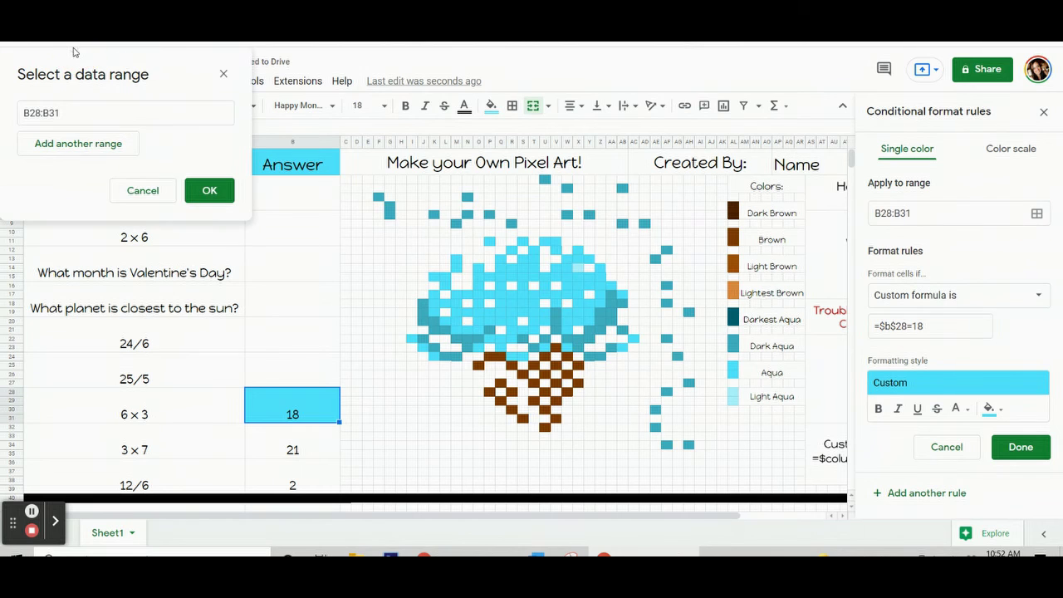
ctrl+click(522, 240)
ctrl+click(511, 248)
ctrl+click(489, 240)
ctrl+click(500, 257)
ctrl+click(532, 249)
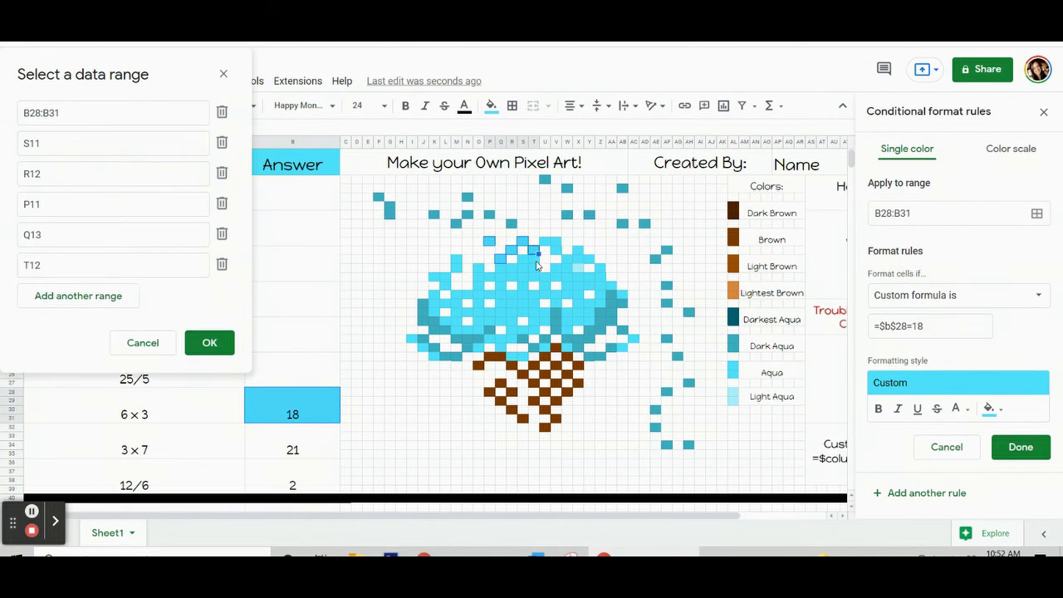
Extend the aqua range with the upper-left scoop cells S13:T13, Q14:T15, P15, O14:O16, Q16 and S16.
drag(522, 257, 533, 258)
drag(500, 265, 479, 284)
ctrl+click(479, 267)
ctrl+click(490, 275)
ctrl+click(500, 284)
ctrl+click(522, 285)
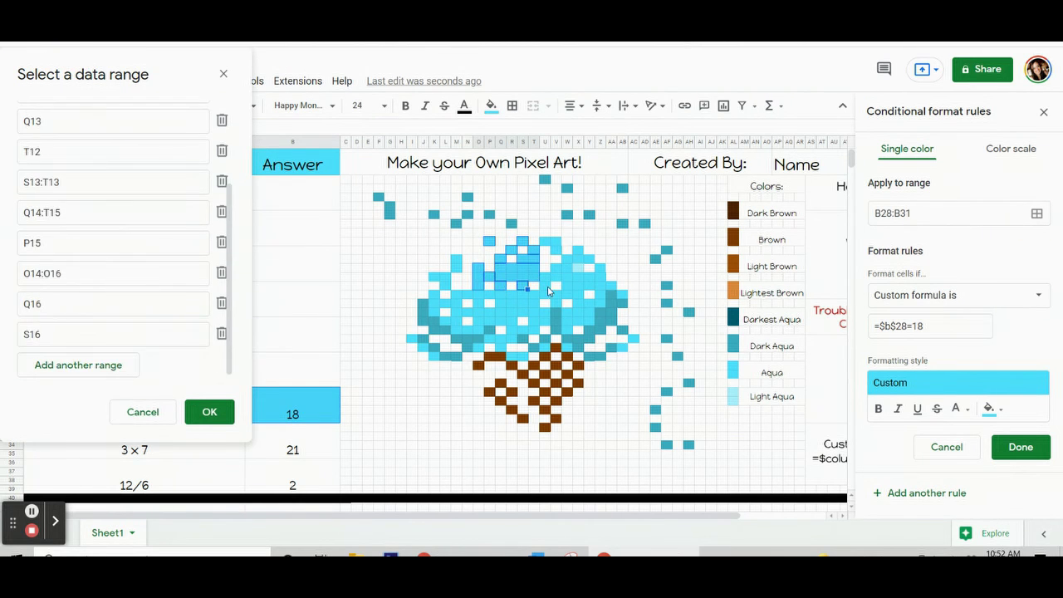
Extend the aqua range with the upper-right scoop cells U16, W16:AA16, Z14, U15:Z15, V14:W14, W13:Y13, X12, U11:V11 and V12.
ctrl+click(543, 285)
drag(565, 284, 554, 241)
ctrl+click(598, 266)
ctrl+click(576, 248)
ctrl+click(554, 250)
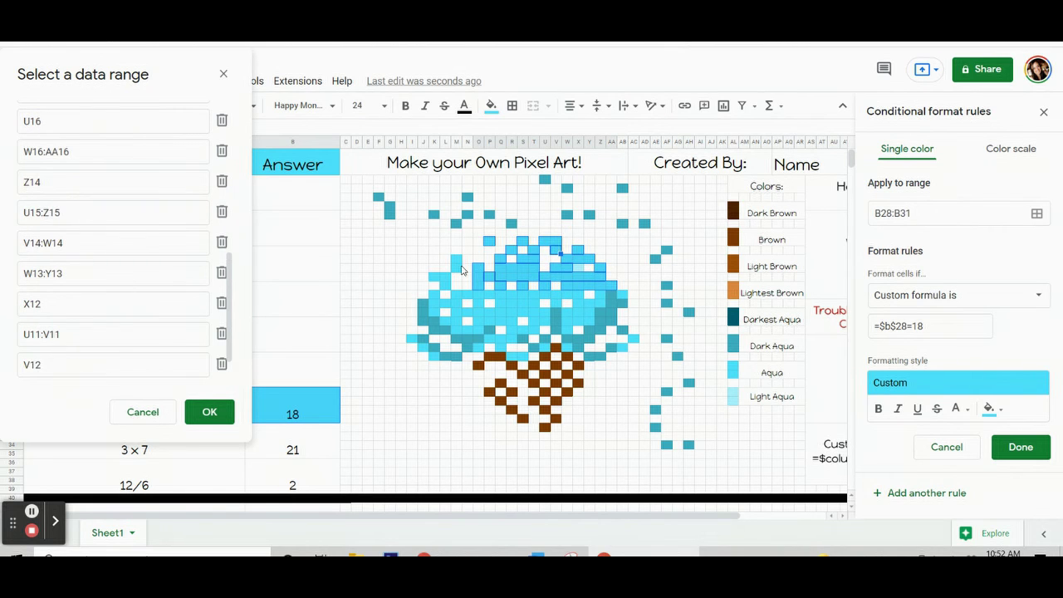
Add the scoop's left-side aqua cells to the range: M13:M14, K15, L15:L16, K17:K19, L18, L20 and M17:M20.
ctrl+click(435, 275)
drag(457, 258, 457, 319)
ctrl+click(446, 302)
ctrl+click(446, 319)
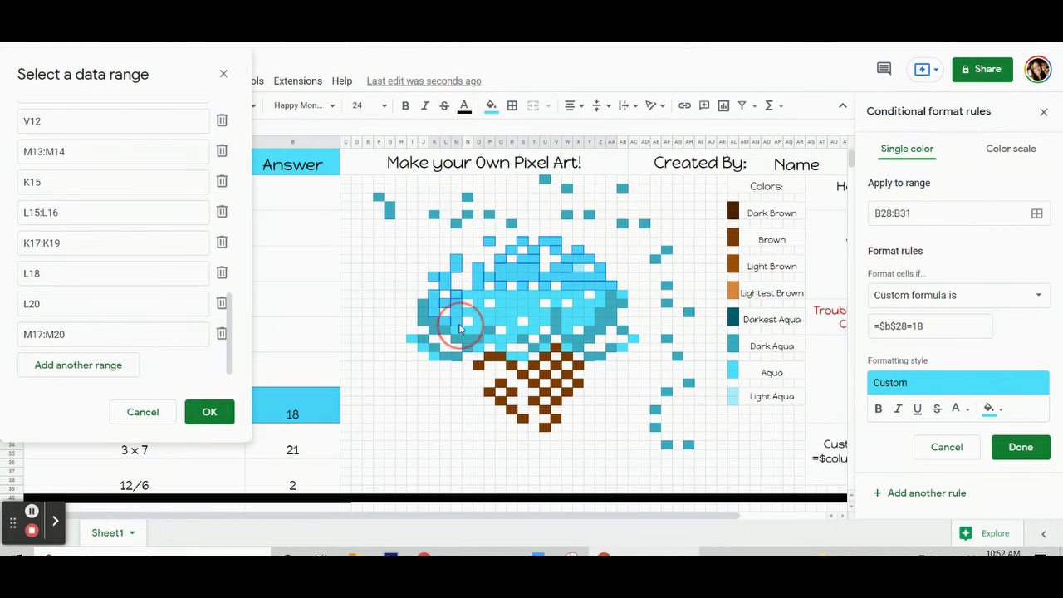
Add the scoop's central and lower aqua cells to the range, including W21, W23, U23, T19:U20, S19, R21:T21, P22:R22, Q23 and R24:S24.
ctrl+click(468, 329)
ctrl+click(468, 311)
ctrl+click(468, 293)
drag(479, 266, 598, 302)
ctrl+click(489, 292)
ctrl+click(598, 292)
ctrl+click(620, 293)
drag(566, 311, 515, 358)
ctrl+click(566, 329)
ctrl+click(565, 345)
ctrl+click(544, 345)
ctrl+click(521, 311)
ctrl+click(501, 346)
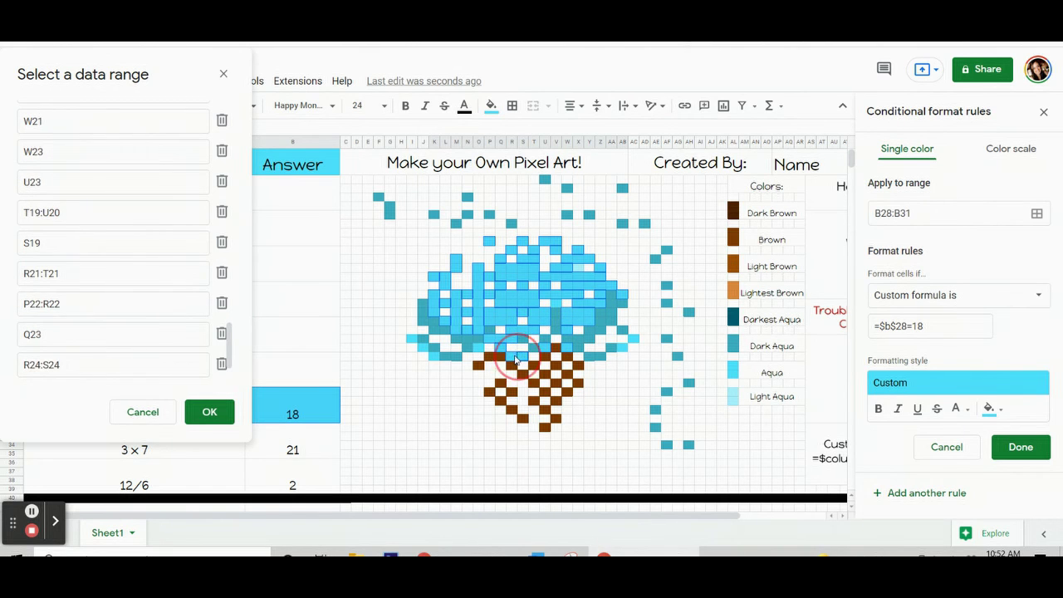
Add the remaining aqua cells O23, K24, J23, I22, AC22, AB23 and V18 to the rule's range.
ctrl+click(479, 345)
ctrl+click(435, 355)
ctrl+click(424, 346)
ctrl+click(414, 337)
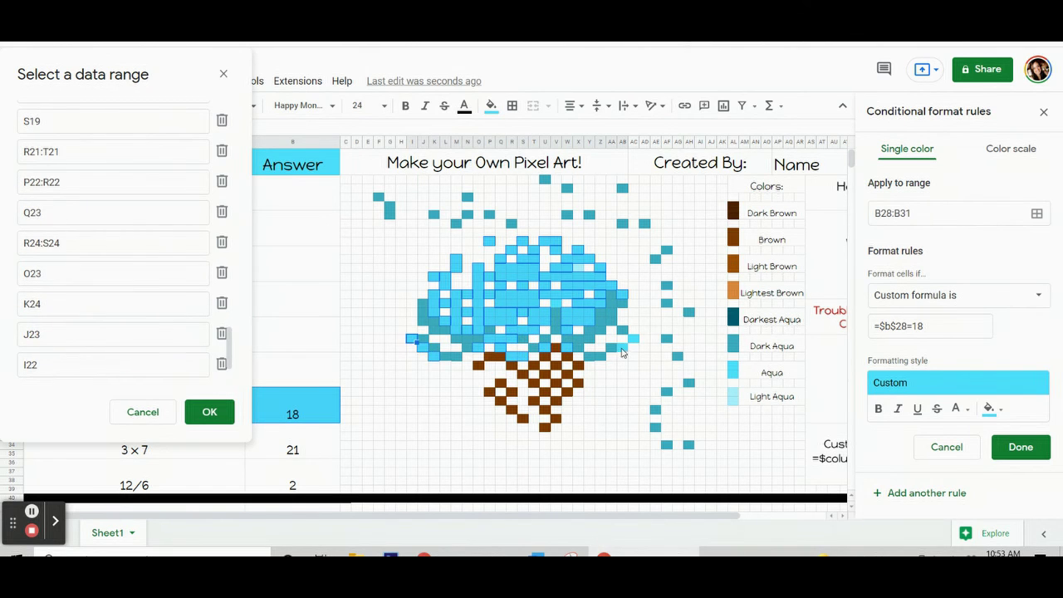
ctrl+click(632, 337)
ctrl+click(622, 347)
ctrl+click(563, 301)
Apply the aqua ranges, save the =$b$28=18 rule, and reset the selected cells' manual fill color.
click(209, 412)
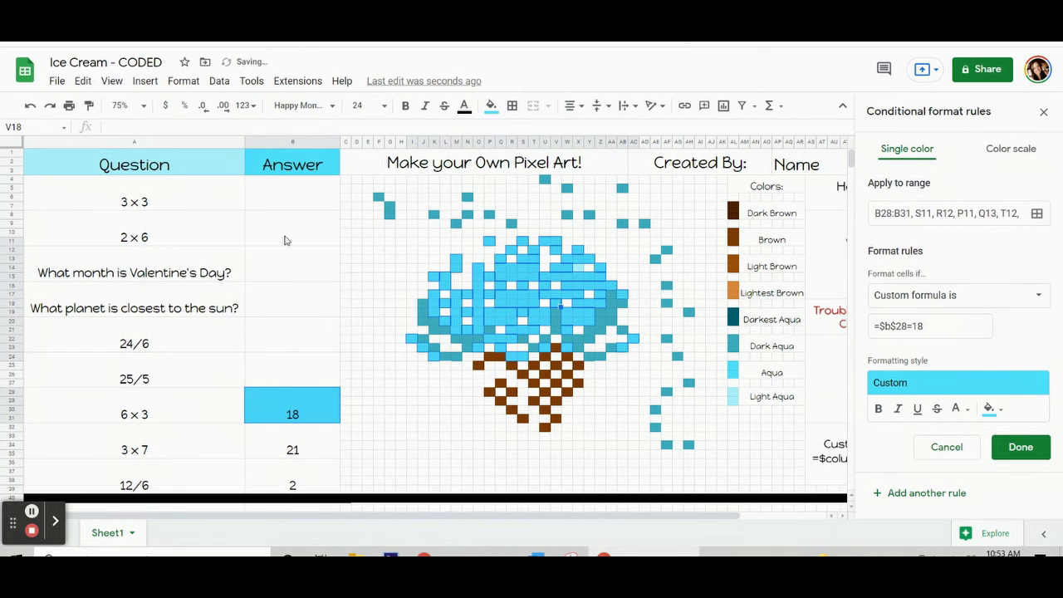
click(1022, 447)
Clear the answer in B28:B31 and add a conditional formatting rule for the 3 x 7 answer in B32:B35.
click(304, 408)
click(301, 409)
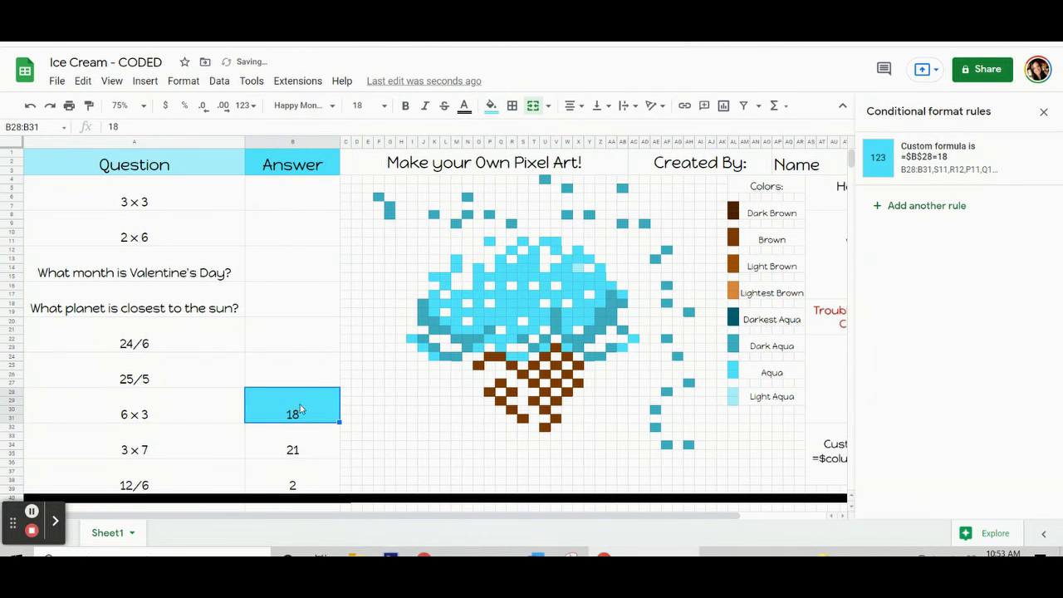
key(Delete)
key(Down)
click(491, 106)
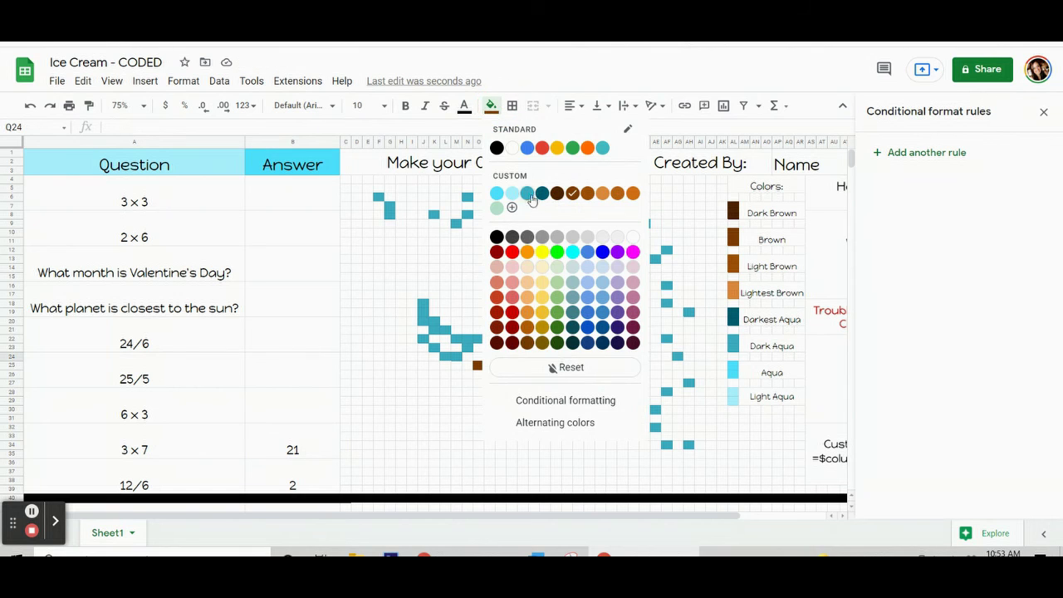
click(570, 399)
click(901, 153)
Give the 3 x 7 rule a brown fill and the custom formula condition =$b$32=21.
click(989, 408)
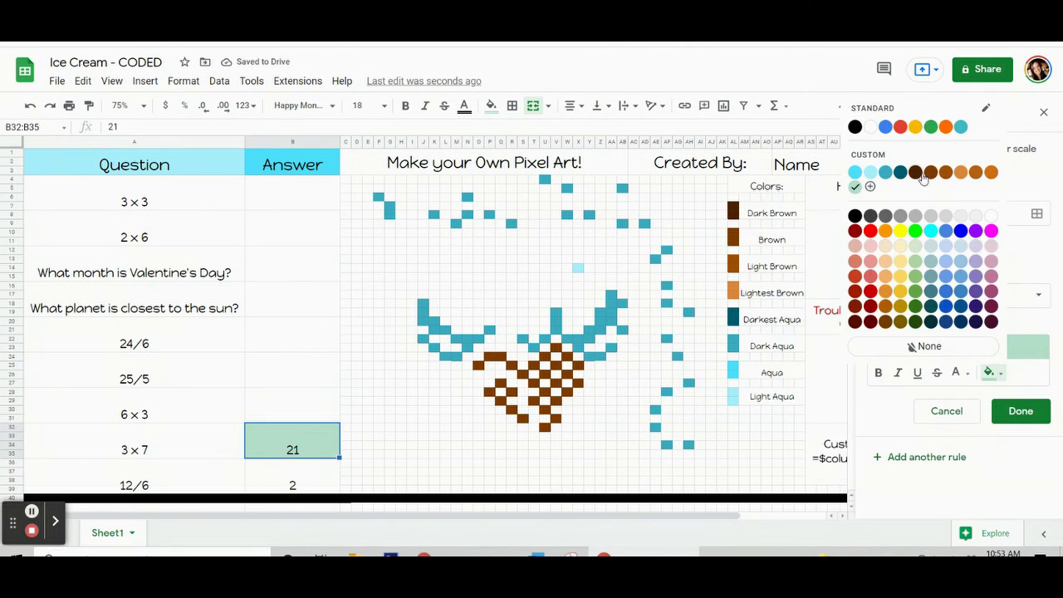
click(900, 247)
click(926, 294)
scroll(929, 374, down, 5)
click(929, 388)
click(903, 329)
text(=$b$32=21)
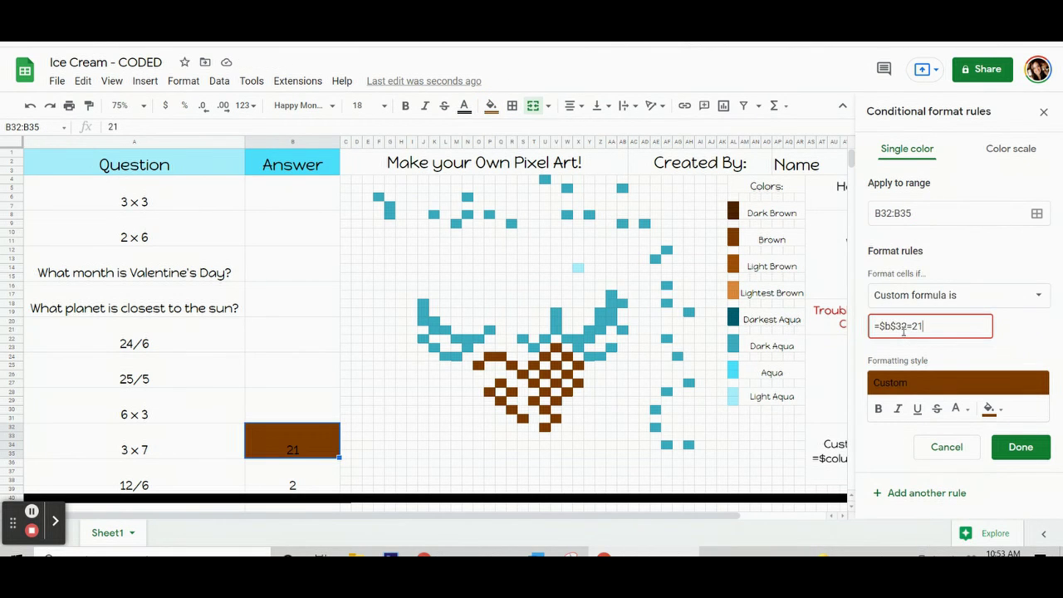
Add the cone's upper brown cells to the rule's range: O25, P24:Q24, R25, S26, T25, U24, V23 and W24.
click(1037, 214)
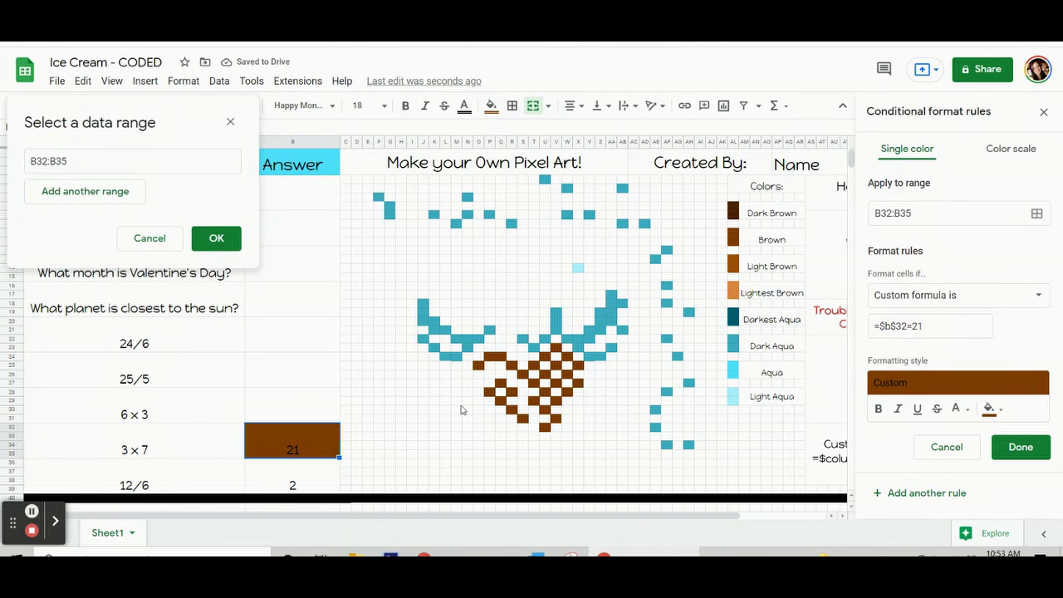
ctrl+click(500, 364)
ctrl+click(510, 364)
ctrl+click(522, 373)
ctrl+click(533, 364)
ctrl+click(545, 355)
ctrl+click(566, 354)
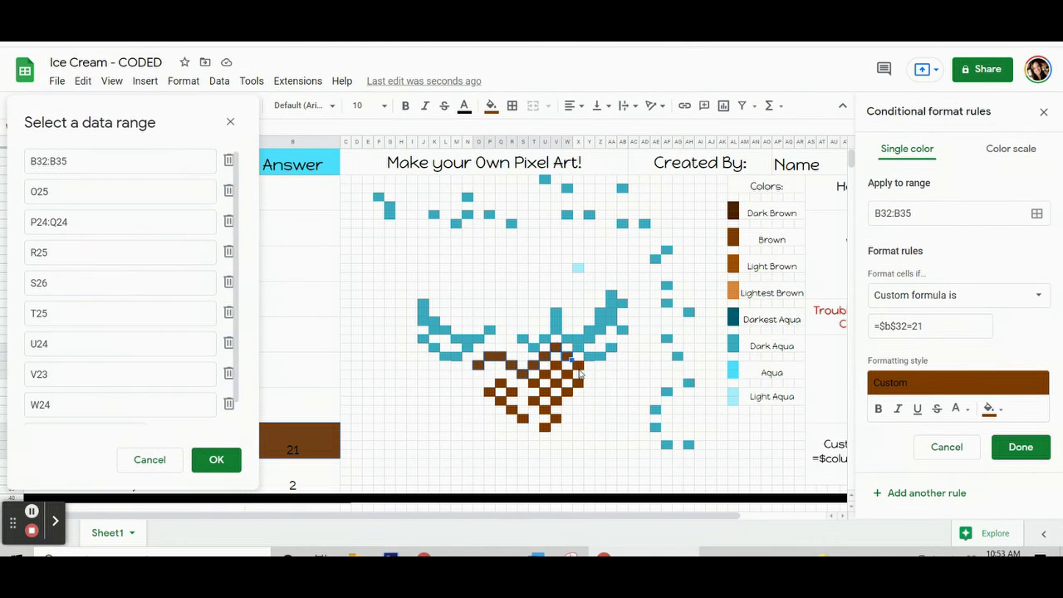
Add the cone's right-hand brown cells to the 3 x 7 rule's range: X25, W26, V25, U26, T27, U28, V27, W28 and V29.
ctrl+click(578, 364)
ctrl+click(567, 373)
ctrl+click(533, 382)
ctrl+click(544, 391)
ctrl+click(555, 382)
ctrl+click(567, 391)
ctrl+click(555, 400)
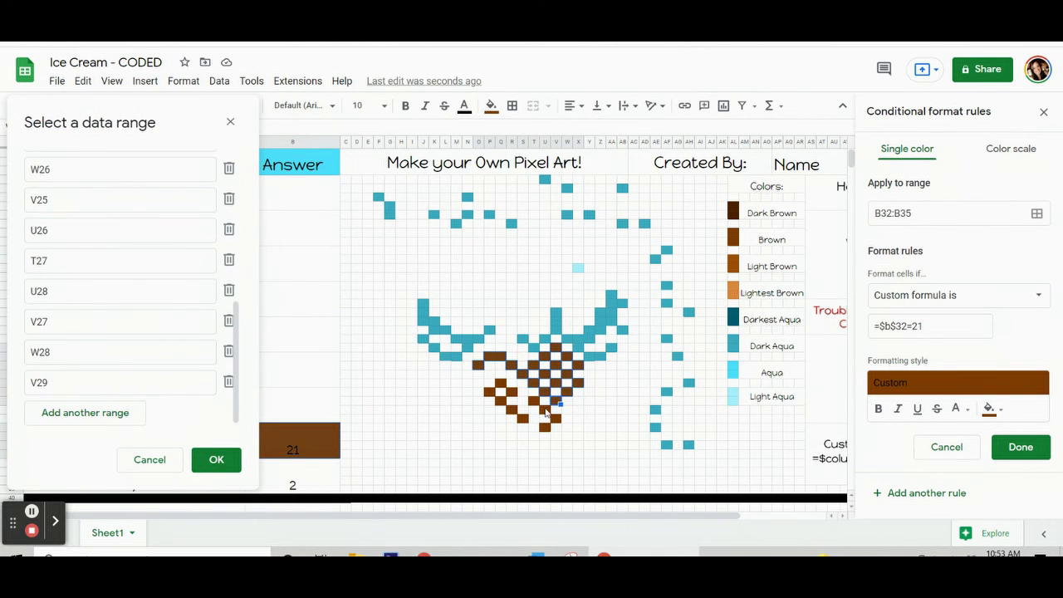
Add the cone's lower and inner brown cells to the range: T29, U30, V31, U32, S31, R30, Q29, P28, Q27 and R28.
ctrl+click(532, 401)
ctrl+click(544, 409)
ctrl+click(555, 419)
ctrl+click(544, 428)
ctrl+click(521, 410)
ctrl+click(521, 418)
ctrl+click(511, 410)
ctrl+click(489, 400)
ctrl+click(500, 382)
ctrl+click(511, 392)
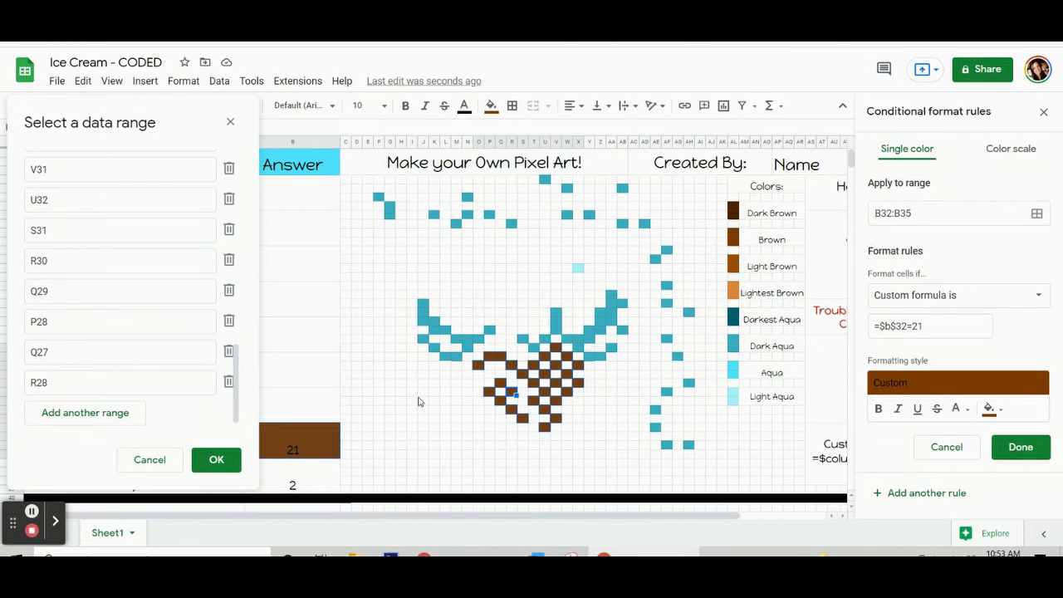
Apply the brown ranges, save the =$b$32=21 rule, and reset the selected cells' manual fill color.
click(216, 459)
click(1019, 446)
click(491, 106)
click(553, 368)
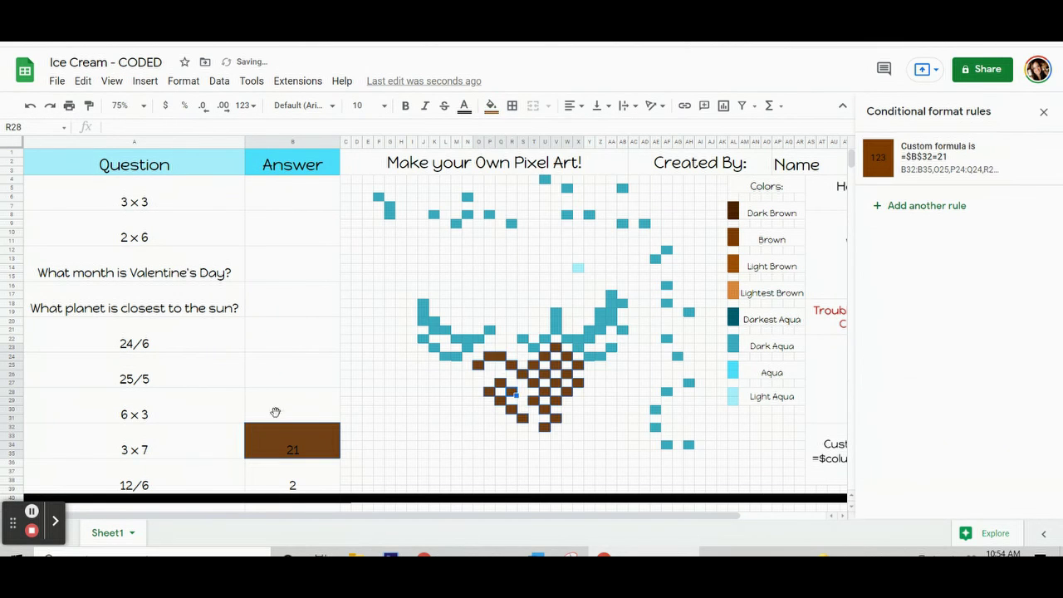
Clear the answer in B32:B35 and check which custom fill color cell J18 uses.
click(271, 436)
key(BackSpace)
key(Return)
click(491, 105)
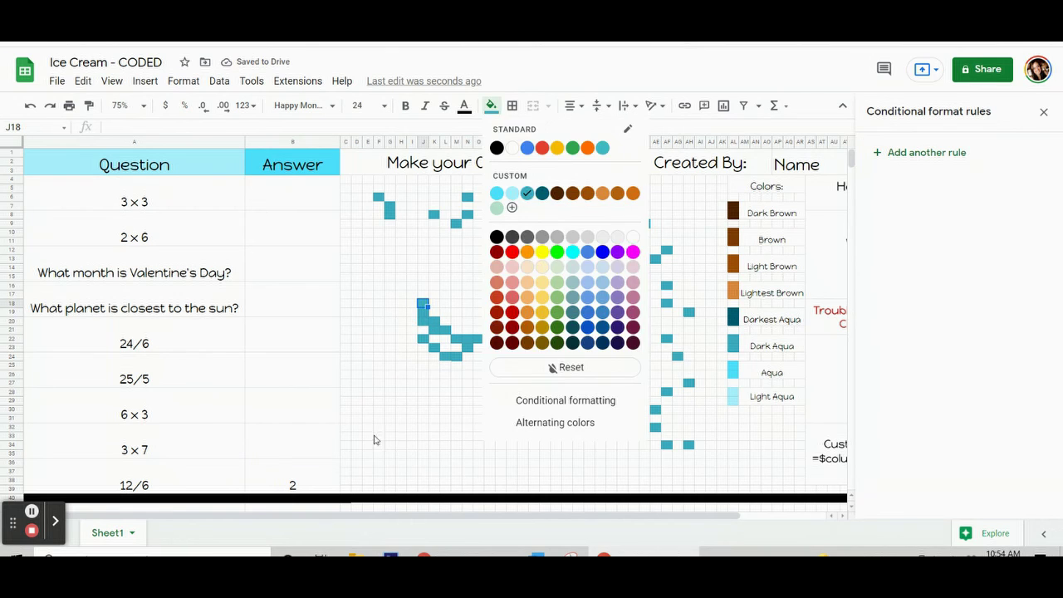
Create a conditional formatting rule for B36:B39 with a dark aqua fill and the custom formula =$b$36=2.
click(908, 158)
click(993, 373)
click(889, 176)
click(955, 295)
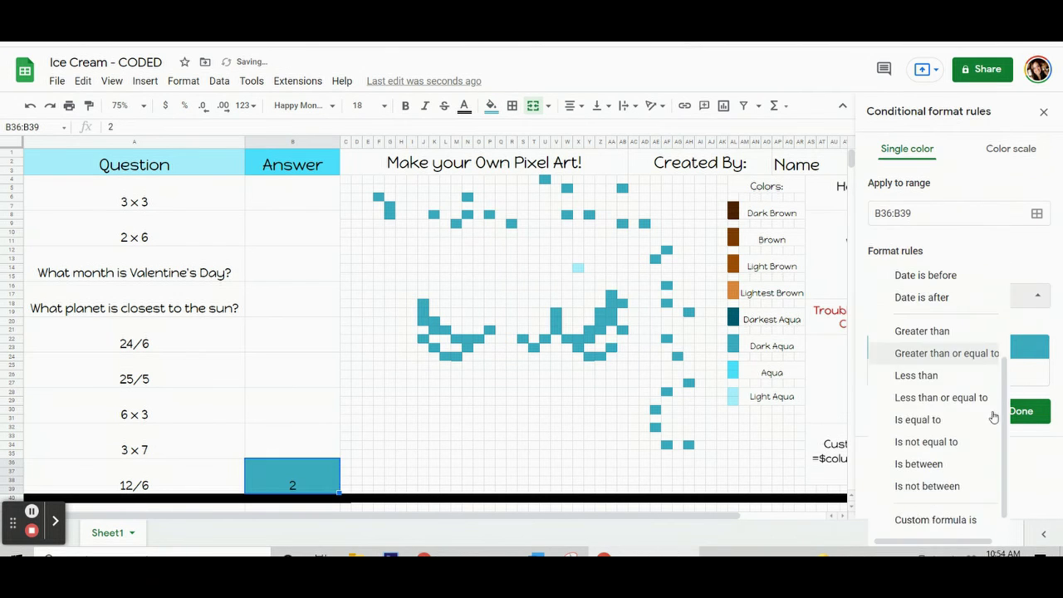
click(937, 518)
click(884, 325)
text(=$b$36=2)
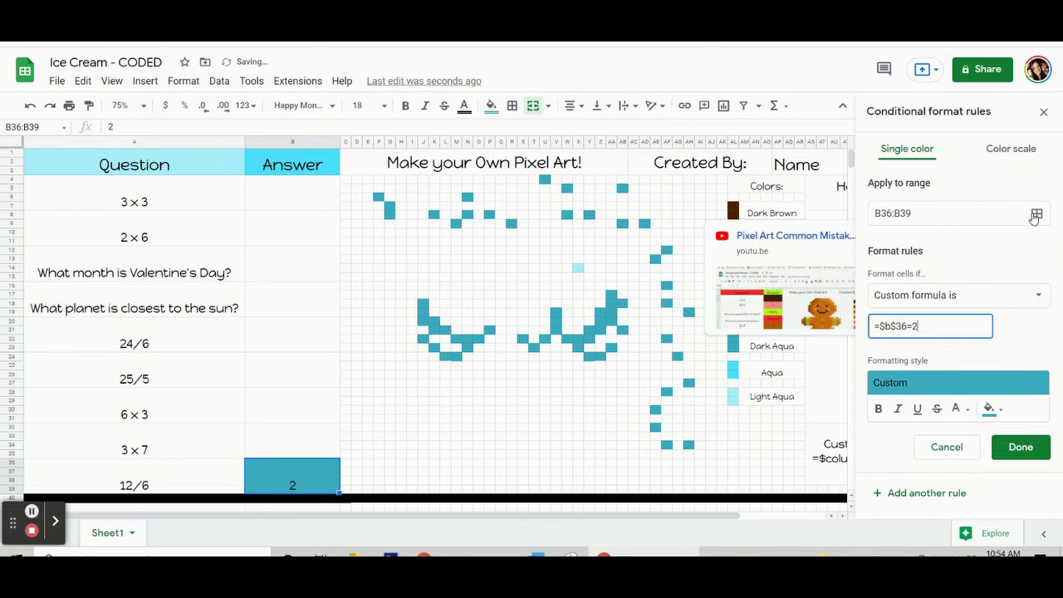
Add the first dark aqua cells of the top lettering to the 12/6 rule's range: F6, G7:G8, K8, M9, N8, N5 and P8.
click(1037, 214)
drag(475, 244, 133, 91)
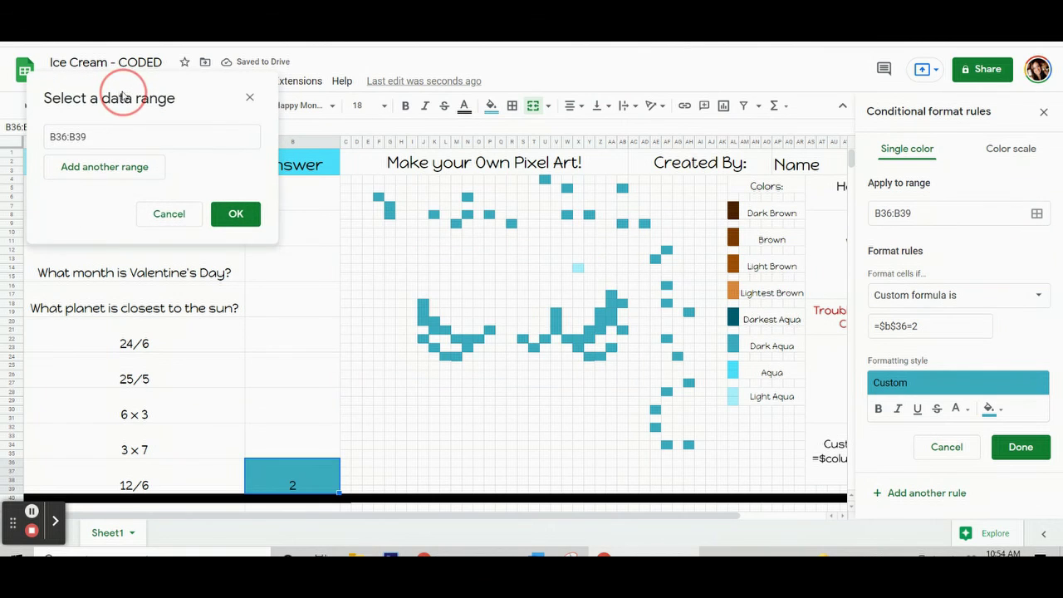
ctrl+click(379, 197)
drag(389, 205, 389, 214)
ctrl+click(434, 214)
ctrl+click(456, 224)
ctrl+click(467, 214)
ctrl+click(467, 187)
ctrl+click(489, 214)
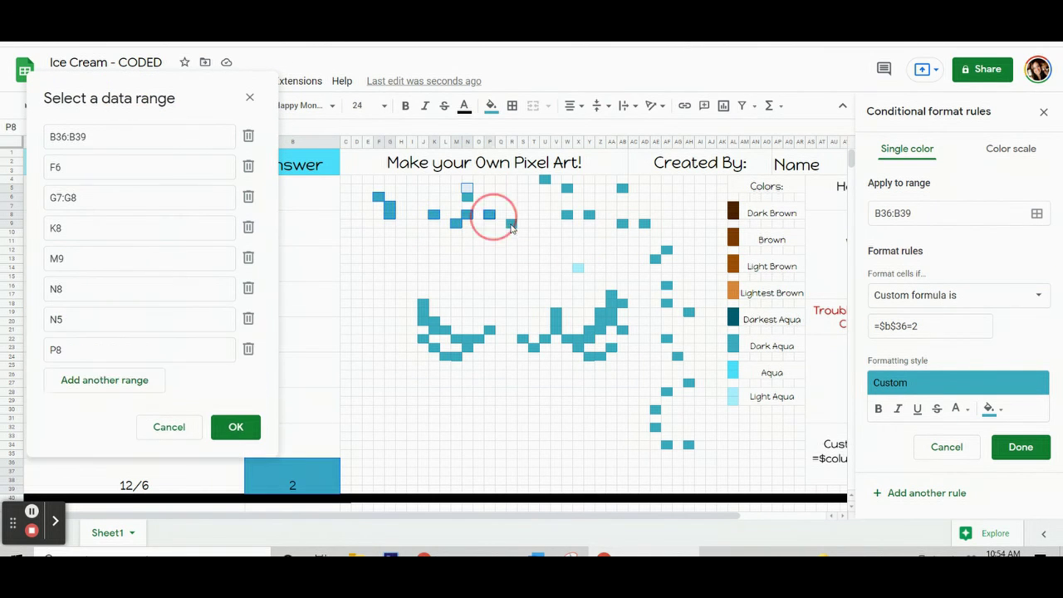
Add R9, U4, W5, W8, Y8, AB5, AB9 and AD9 from the top lettering to the range and remove the empty cell N5.
ctrl+click(511, 223)
ctrl+click(544, 179)
ctrl+click(566, 188)
ctrl+click(623, 187)
ctrl+click(623, 223)
ctrl+click(644, 223)
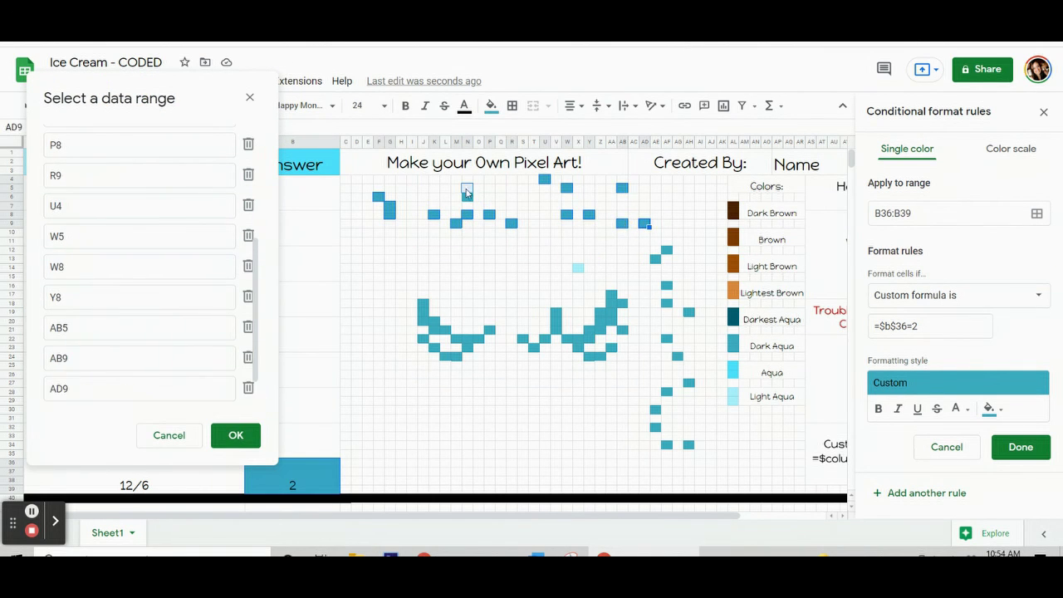
drag(467, 188, 477, 188)
Add the upper dark aqua cells of the vertical lettering to the range: AF12, AE13, AF16, AF18 and AH19.
ctrl+click(667, 250)
ctrl+click(656, 258)
ctrl+click(667, 285)
ctrl+click(666, 302)
ctrl+click(689, 311)
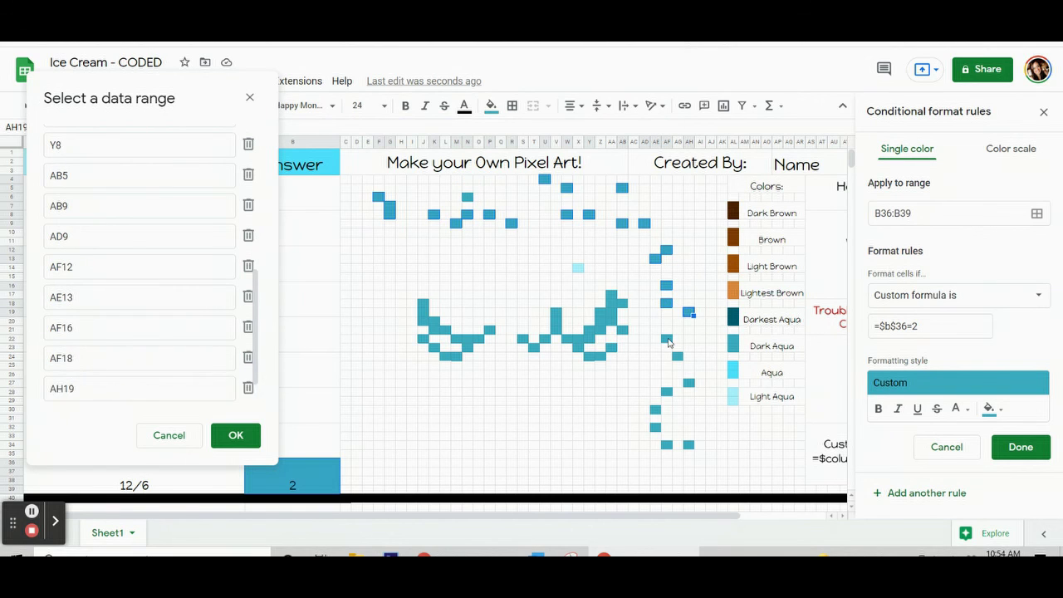
Add the lower dark aqua cells of the vertical lettering to the range: AF22, AG24, AH27, AF28, AE30, AE32, AH34 and AF34.
ctrl+click(666, 338)
ctrl+click(678, 355)
ctrl+click(688, 382)
ctrl+click(666, 391)
ctrl+click(656, 409)
ctrl+click(656, 429)
ctrl+click(688, 445)
ctrl+click(667, 445)
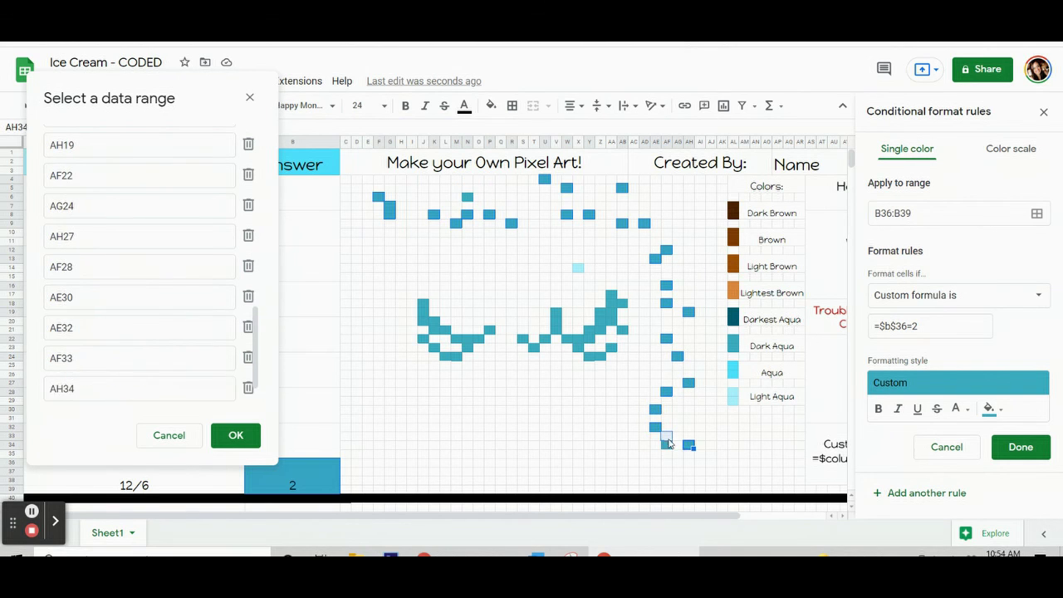
Add the ice cream's right-side dark aqua shading to the range, including AB21, AA23, Z19:Z21, Y21:Y22, Y24:Z24, X23, W22:X22, V19:V21 and U22.
ctrl+click(622, 302)
drag(611, 294, 556, 329)
ctrl+click(622, 329)
ctrl+click(611, 348)
ctrl+click(579, 346)
ctrl+click(545, 338)
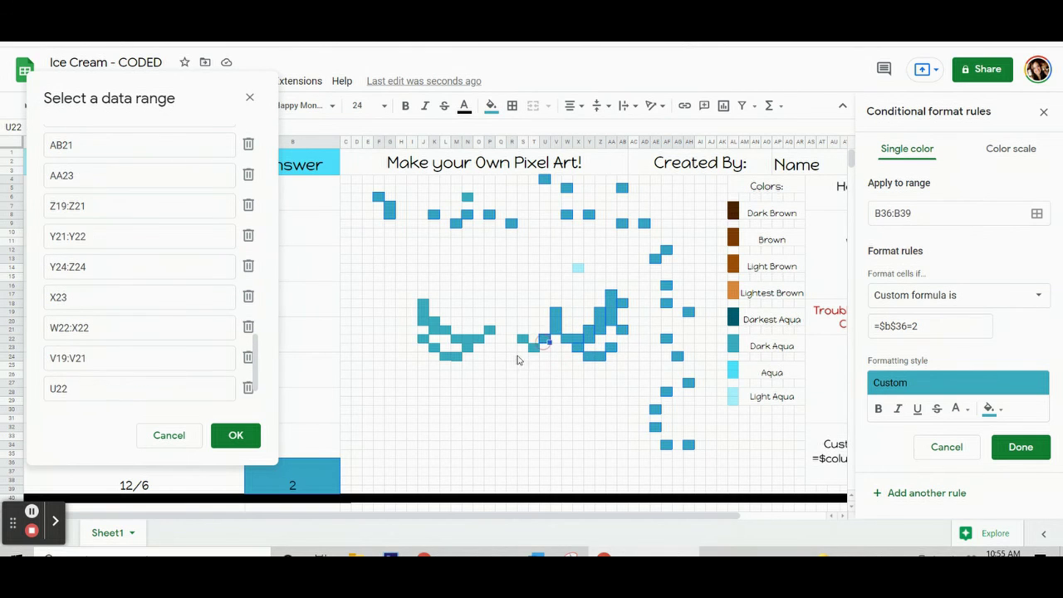
Add the remaining dark aqua shading to the range: T23, S22, P21, M22:O22, N23, J20:K20, J18:J19, K21:L21, K23, L24:M24 and J22.
ctrl+click(534, 348)
ctrl+click(522, 338)
ctrl+click(490, 329)
drag(479, 338, 423, 311)
ctrl+click(467, 347)
ctrl+click(423, 329)
drag(445, 355, 456, 355)
ctrl+click(434, 347)
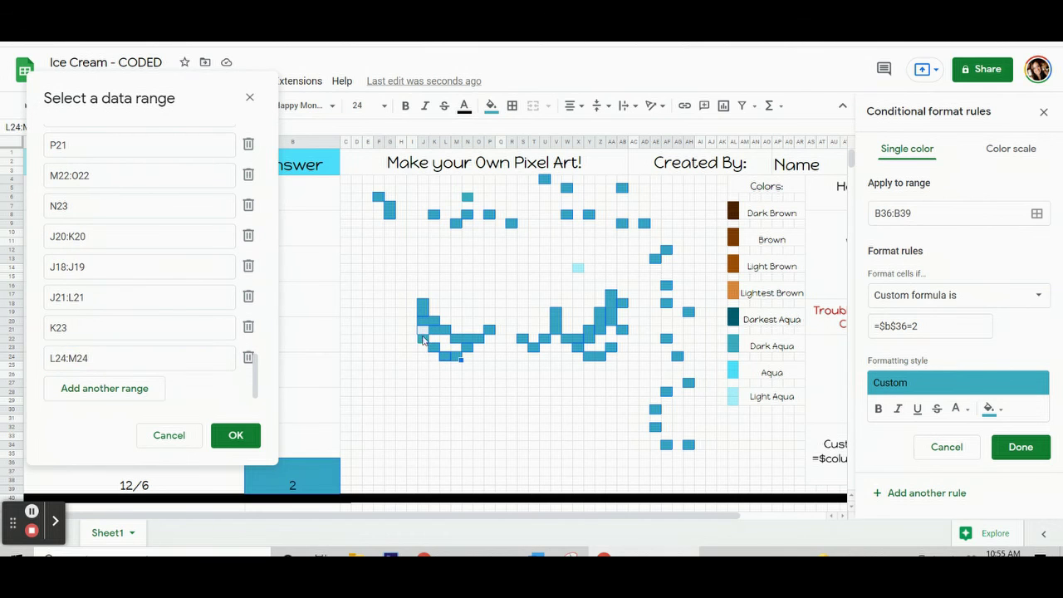
ctrl+click(423, 338)
Save the dark aqua =$b$36=2 rule, reset the selected cells' manual fill, and clear the answer in B36:B39.
click(236, 435)
click(1021, 447)
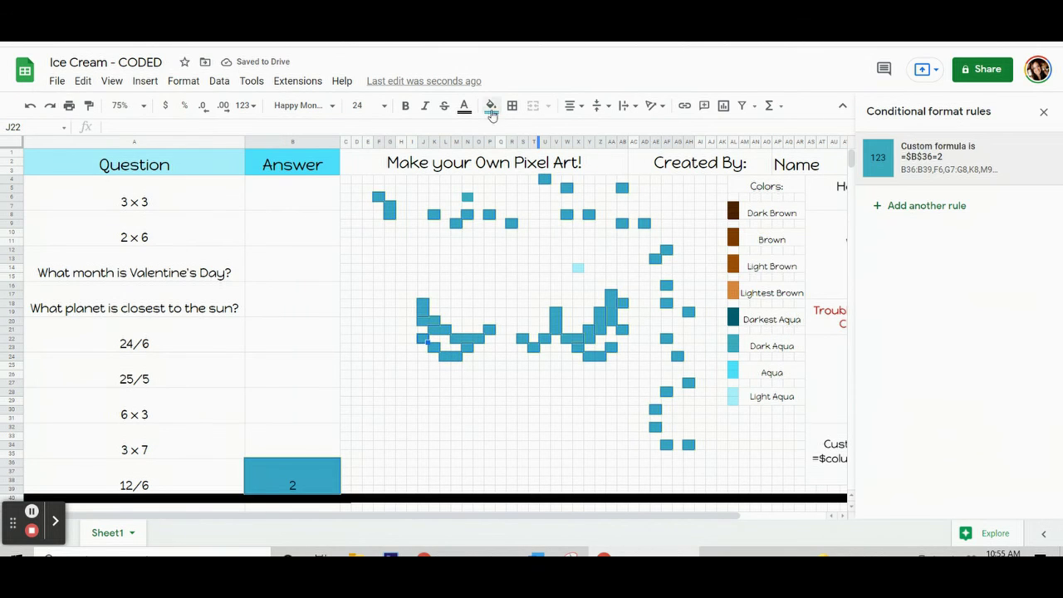
click(492, 106)
click(297, 474)
key(Delete)
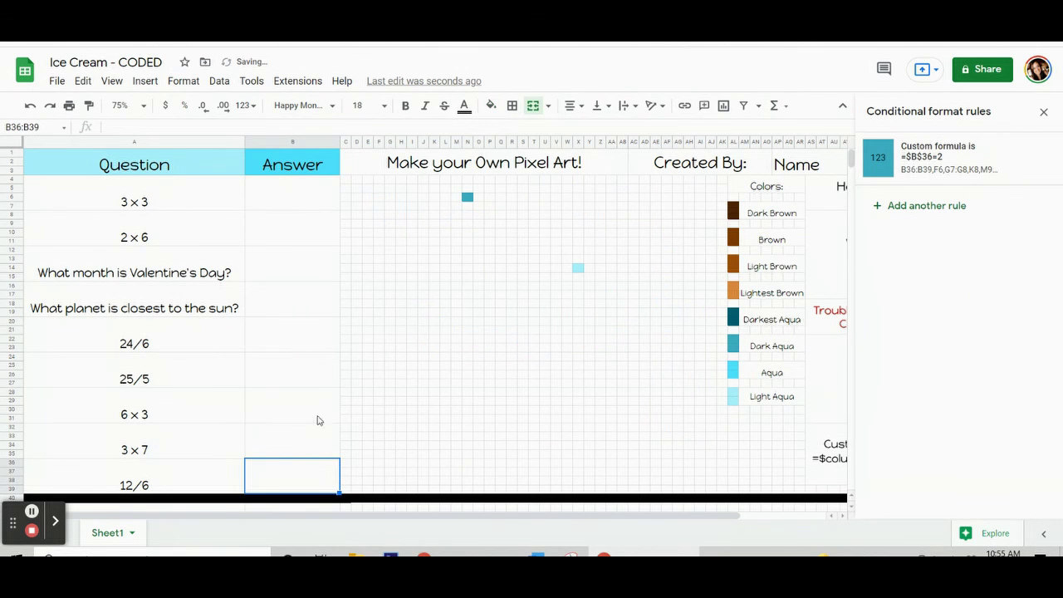
Add the missed cell N6 to the =$B$36=2 rule's range, save the rule, and reset that cell's manual fill color.
click(926, 151)
click(1037, 214)
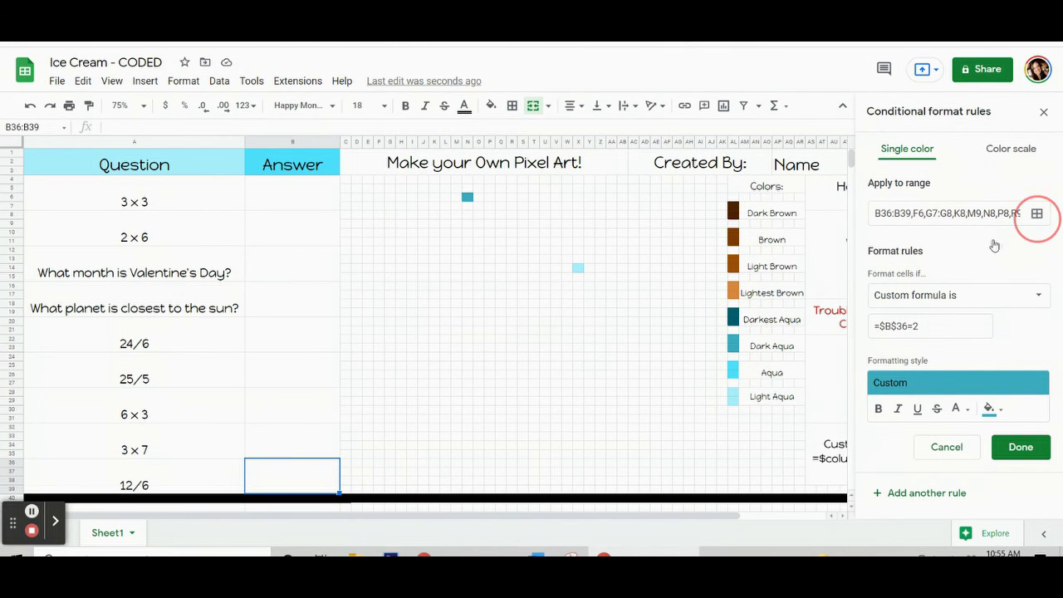
click(484, 417)
drag(559, 119, 328, 125)
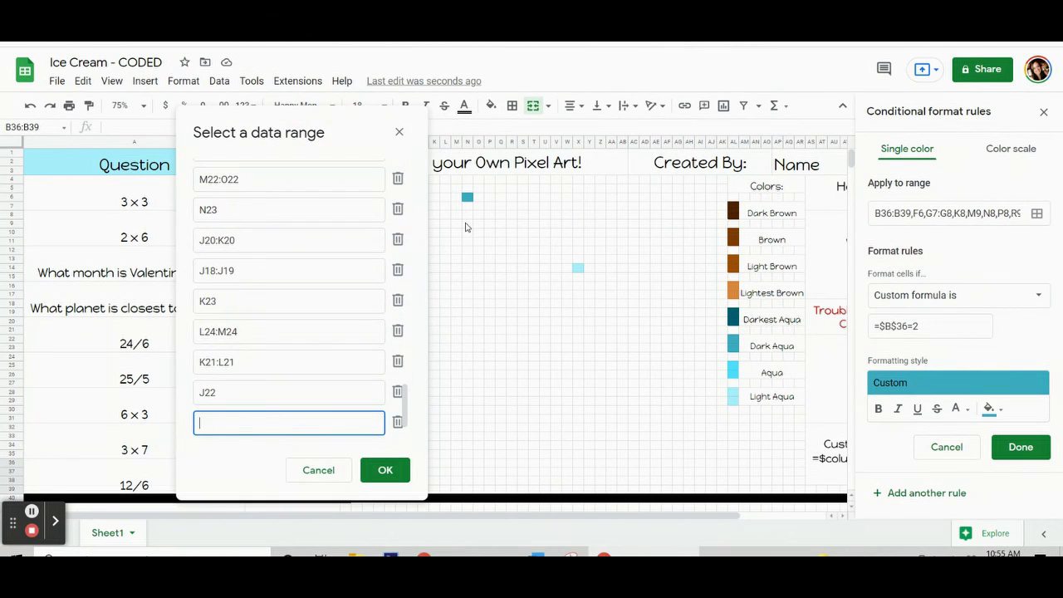
click(468, 197)
click(386, 471)
click(1021, 447)
click(492, 105)
click(544, 366)
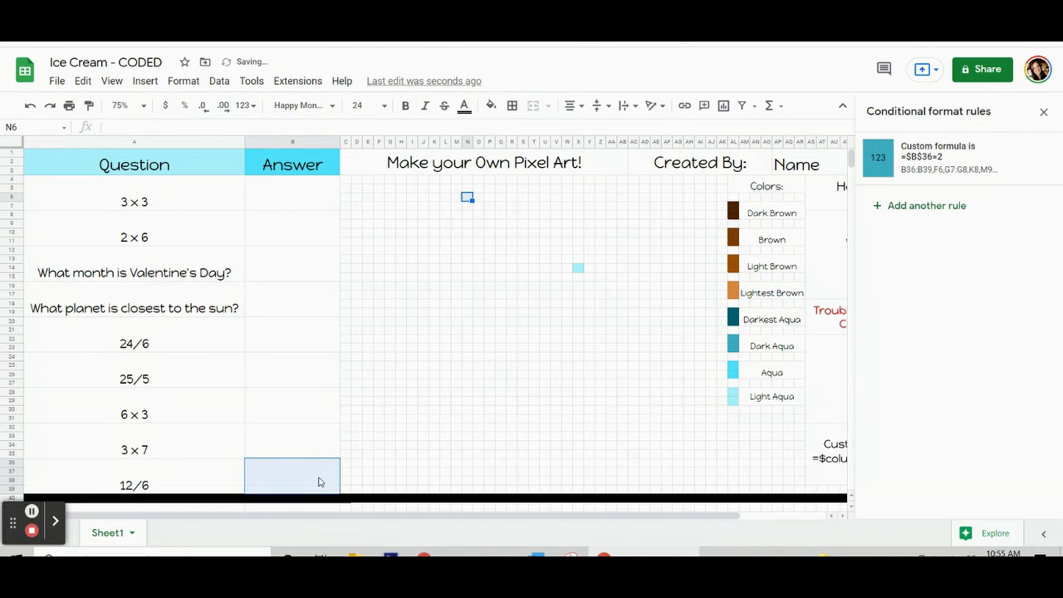
click(320, 482)
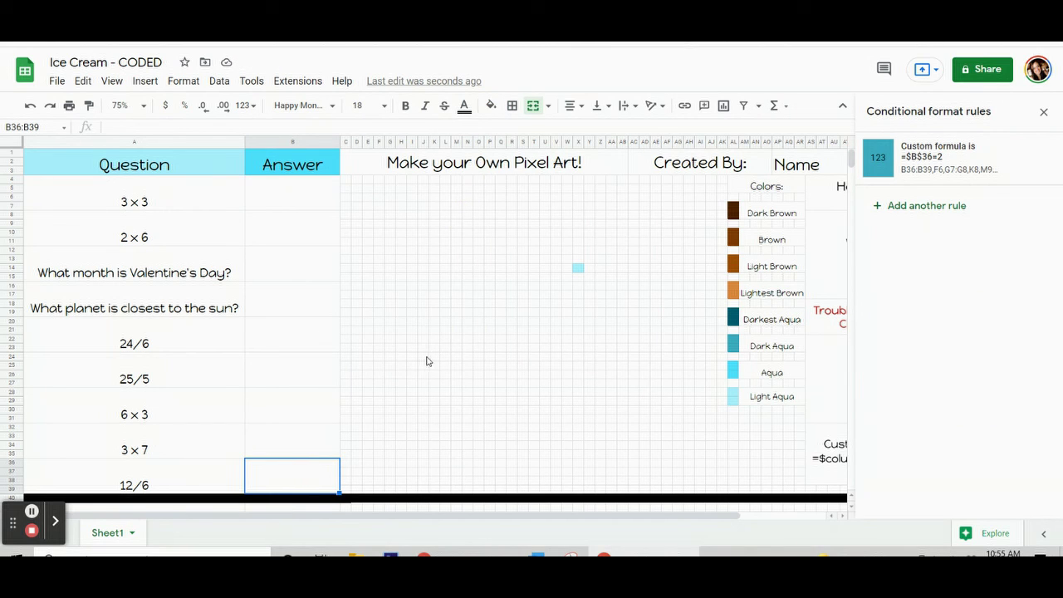
Find the light aqua rule matching leftover cell X14 among the answer cells and open the =$B$16="Mercury" rule for editing.
click(579, 269)
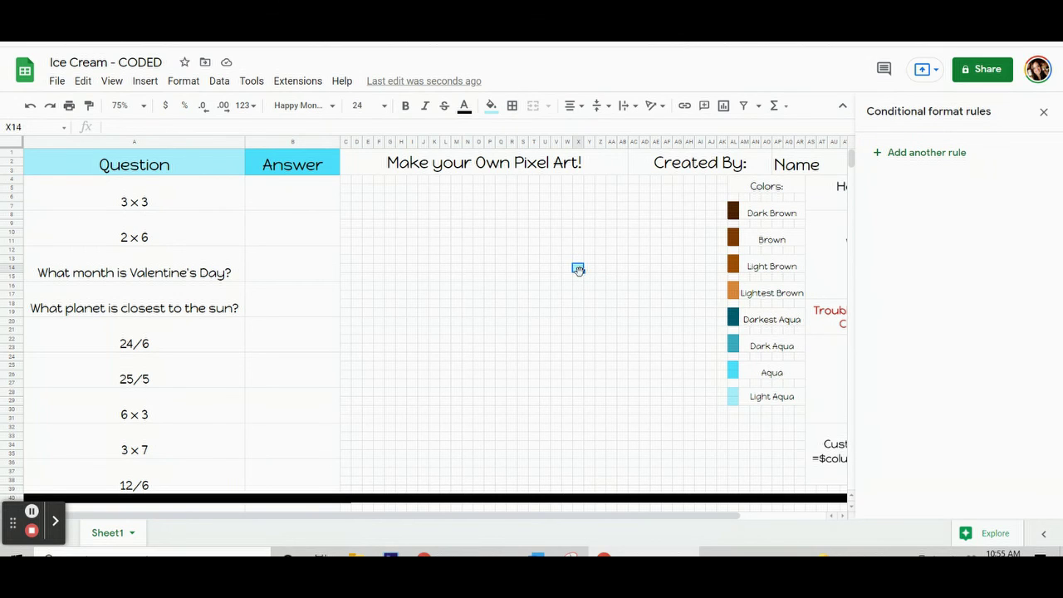
click(300, 208)
click(273, 234)
click(268, 274)
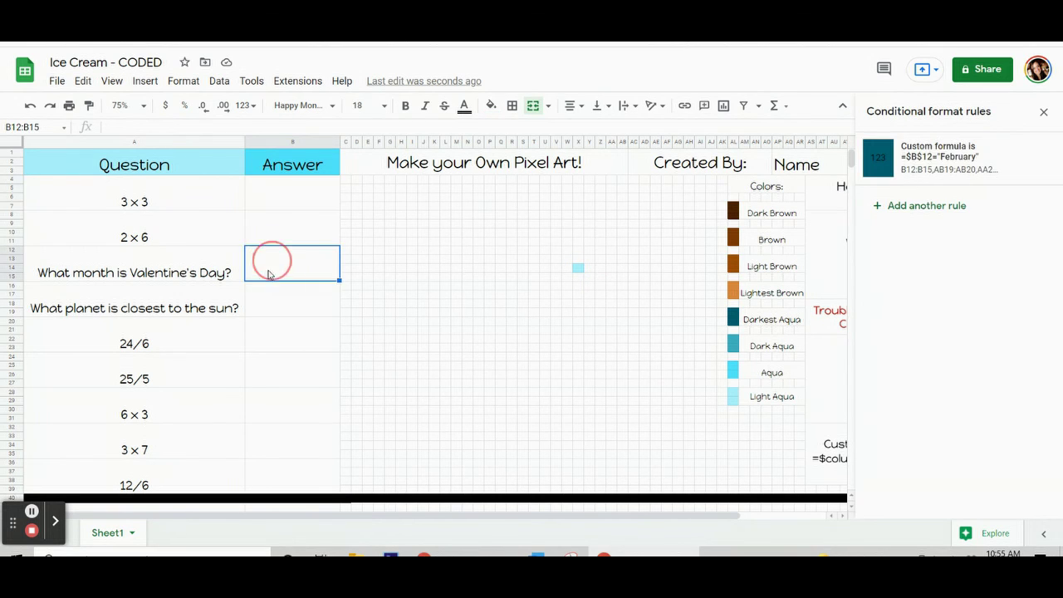
click(272, 311)
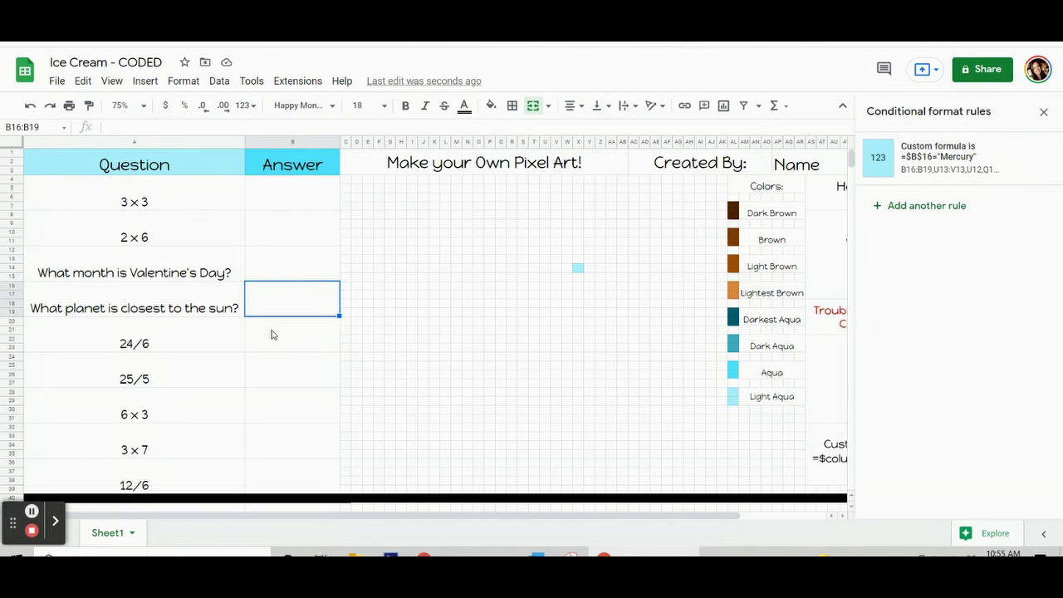
click(892, 155)
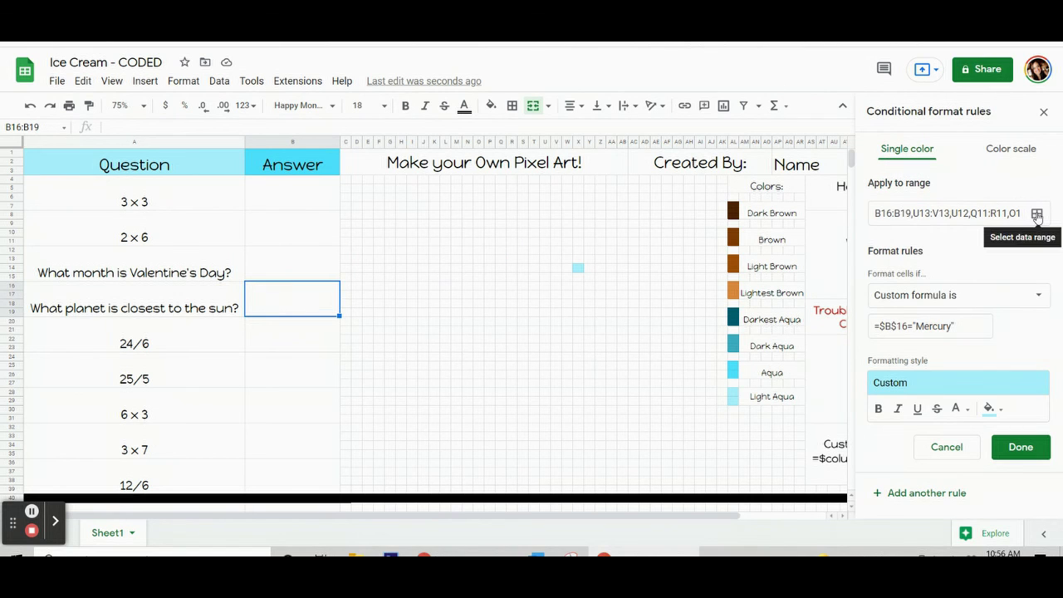
Add X14 to the Mercury rule's range, save the rule, and reset that cell's manual fill color.
click(1037, 212)
drag(519, 139, 214, 92)
scroll(190, 263, down, 1)
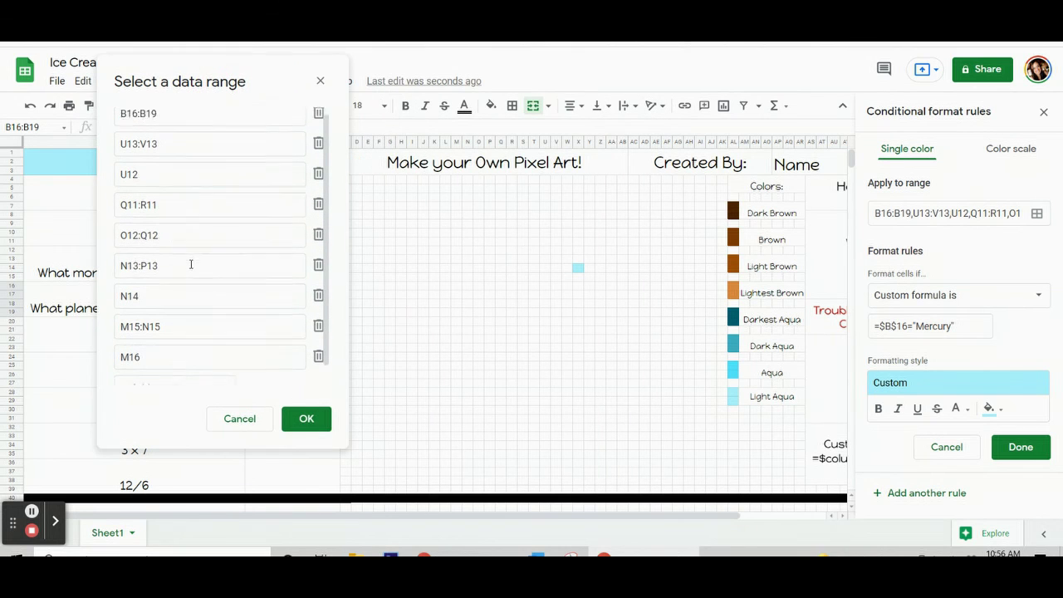
click(176, 379)
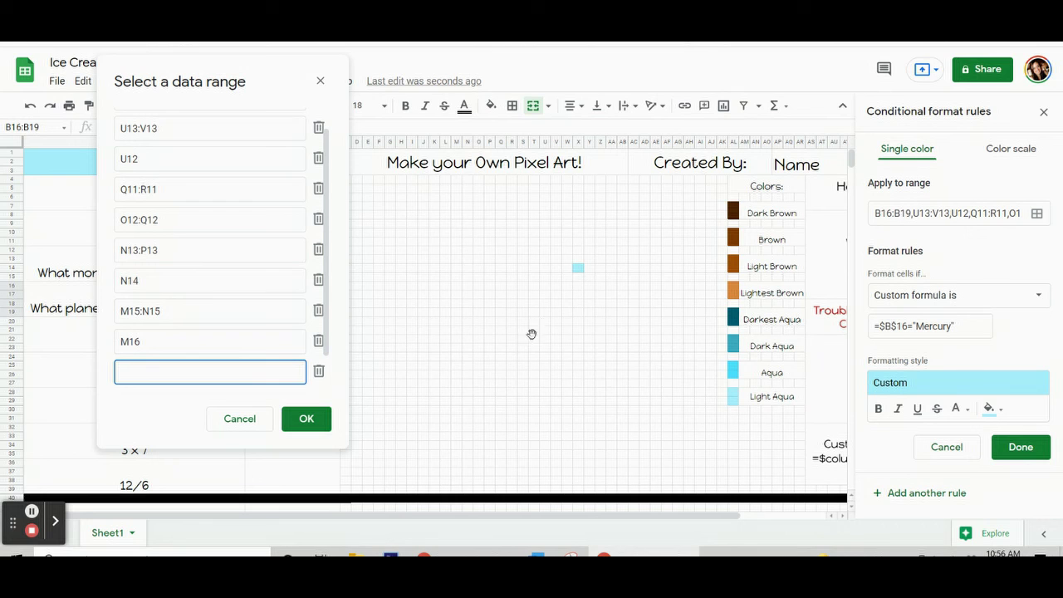
click(578, 268)
click(305, 424)
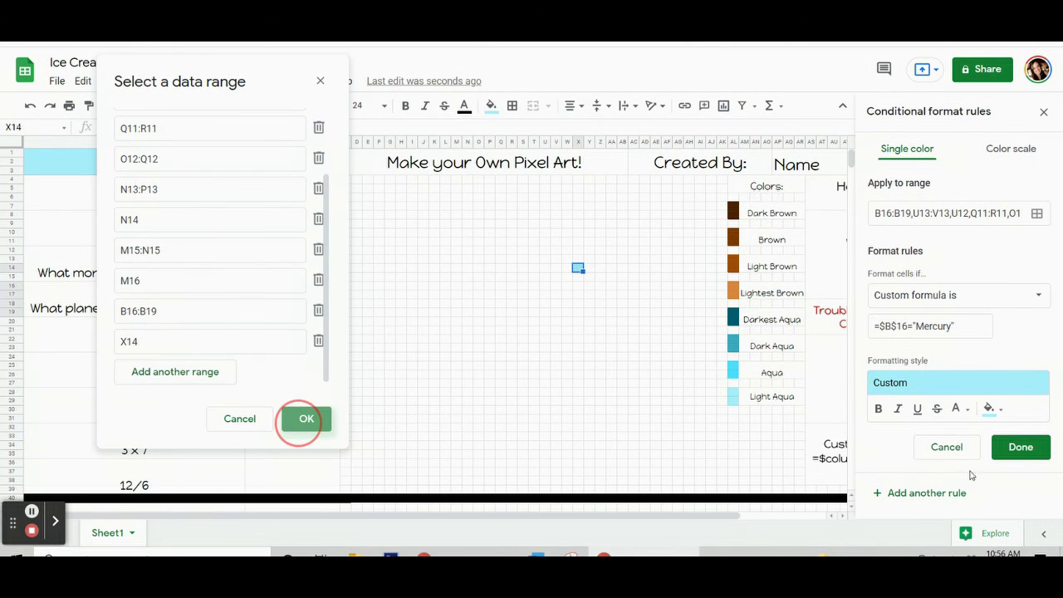
click(1021, 447)
click(491, 106)
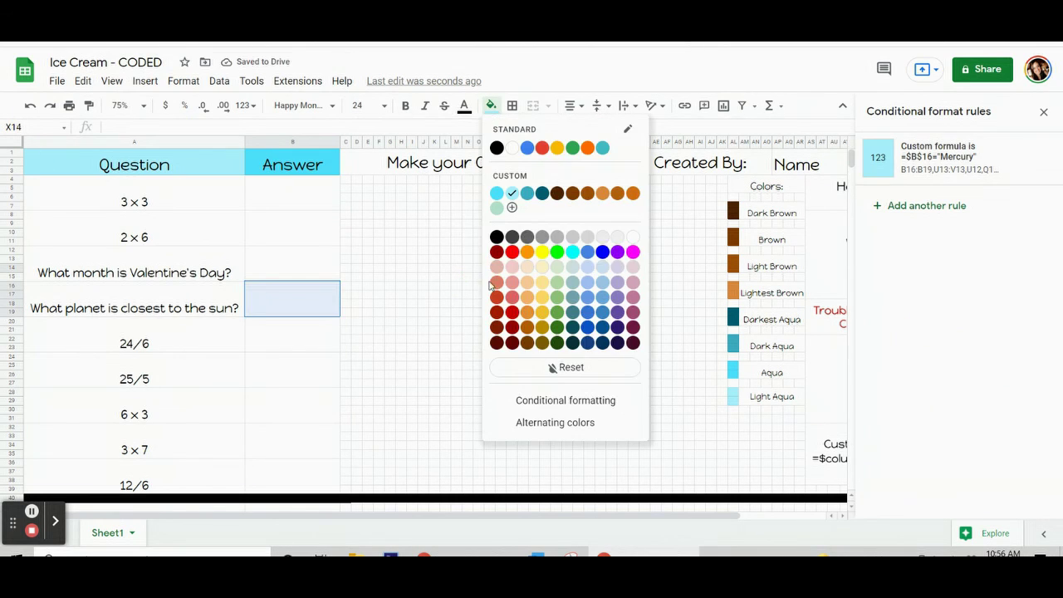
click(554, 368)
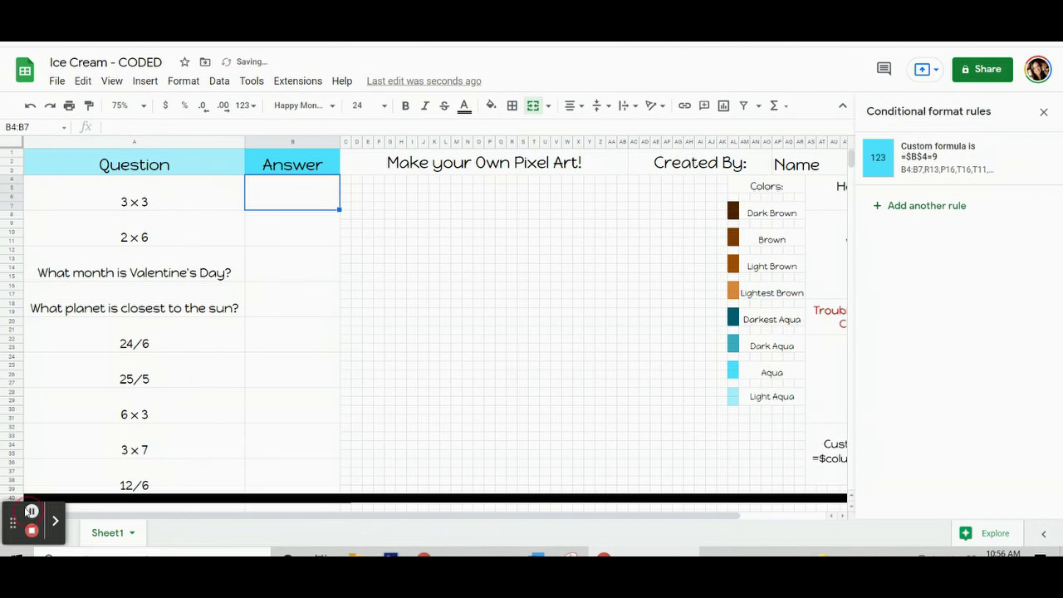
Close the conditional format rules and restore the answers 9, 12, February, Mercury, 4, 5, 18, 21 and 2 in B4:B39.
click(1049, 114)
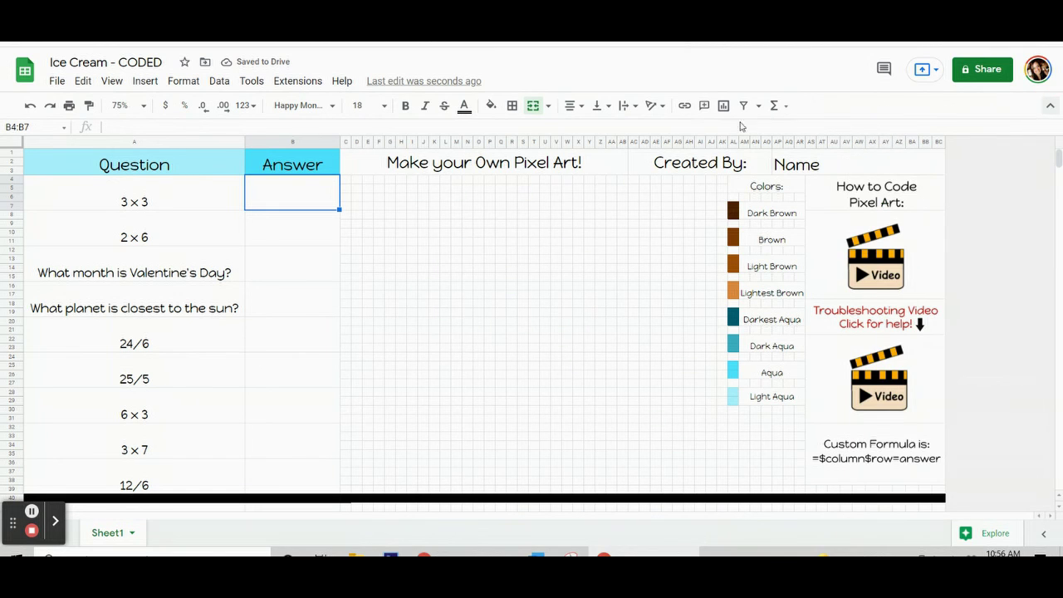
key(ctrl+y)
key(ctrl+y)
key(ctrl+y)
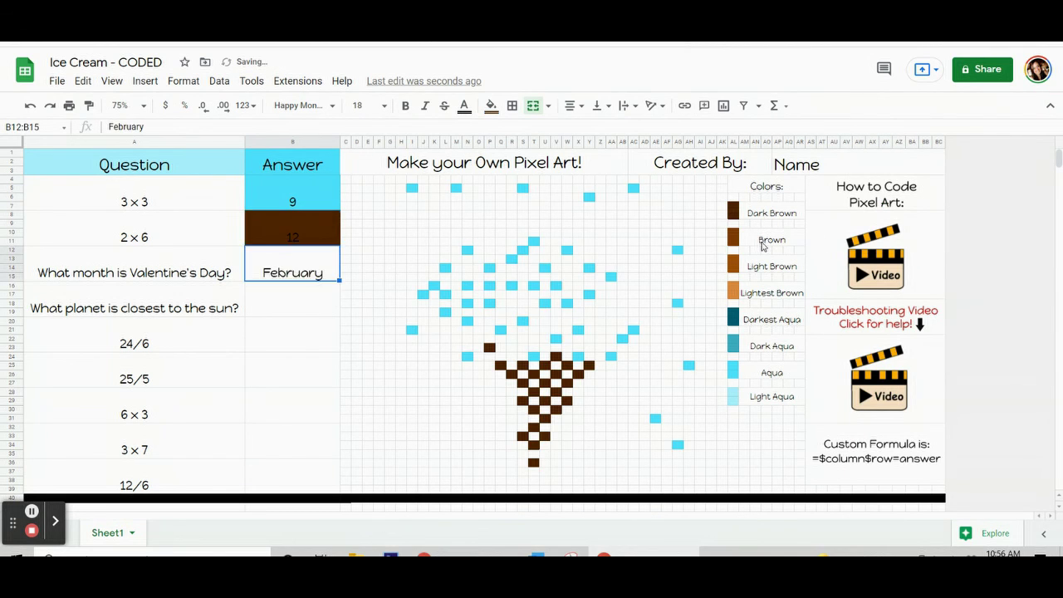
key(ctrl+y)
key(ctrl+y)
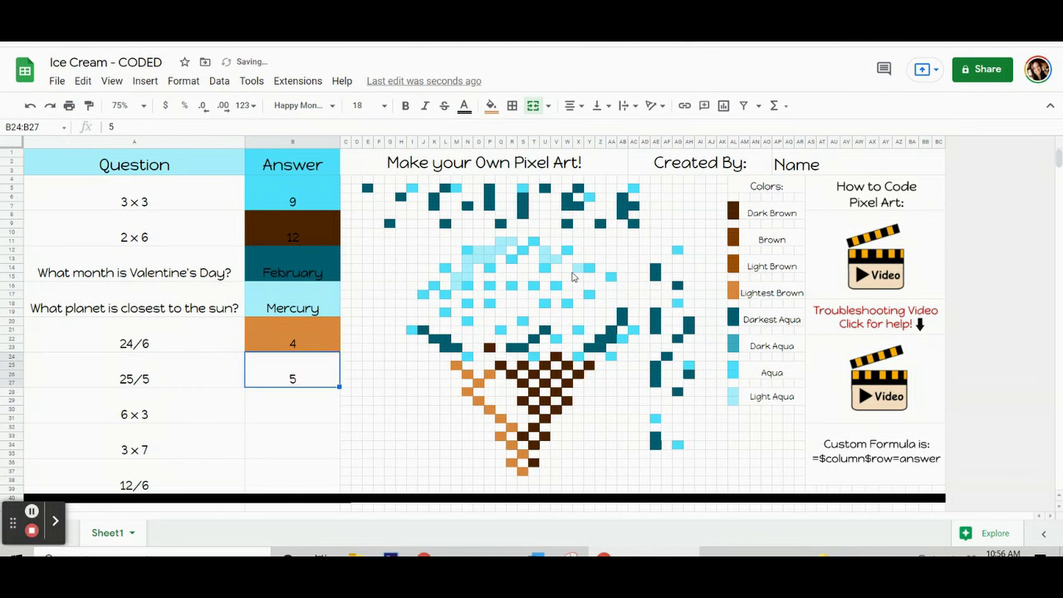
key(ctrl+y)
key(ctrl+y)
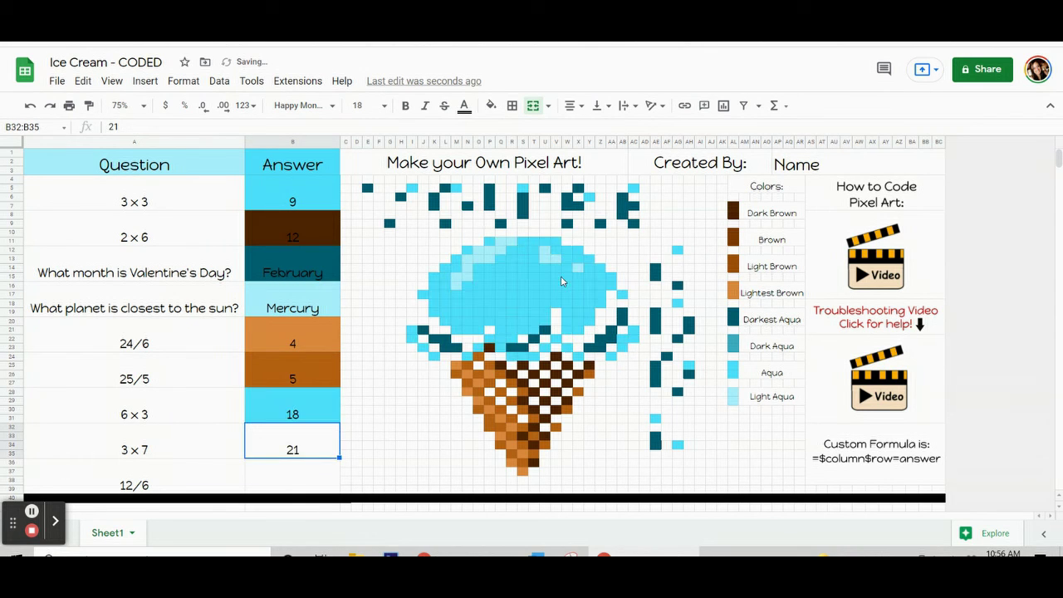
key(ctrl+y)
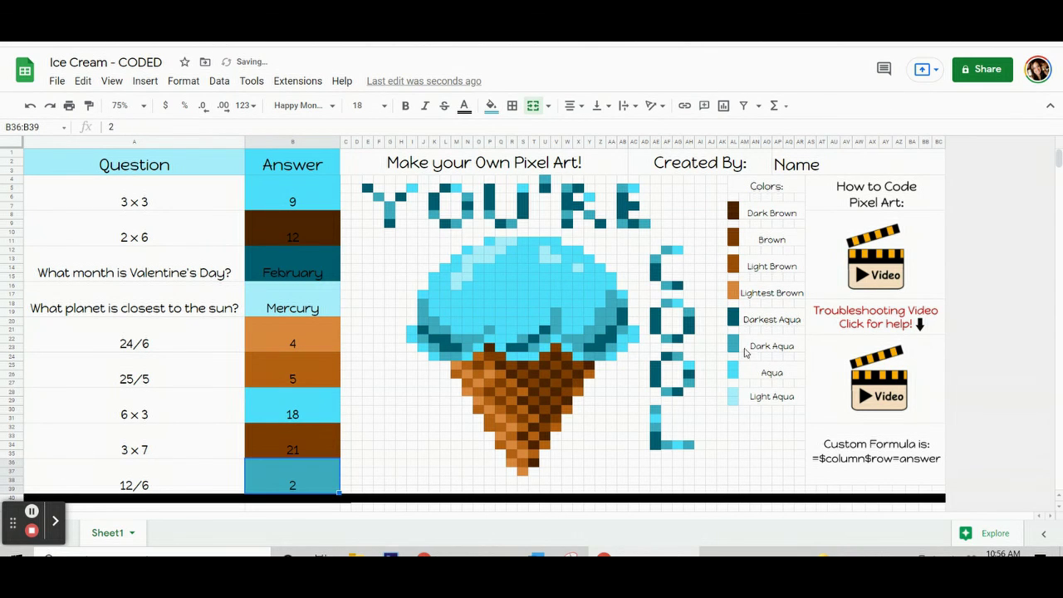
mouse_move(875, 376)
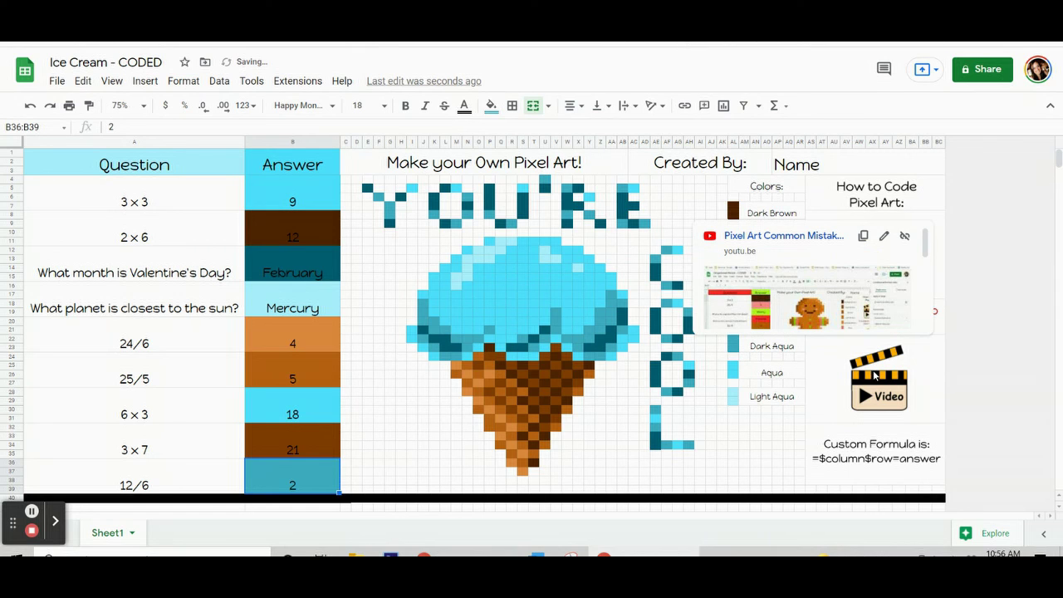